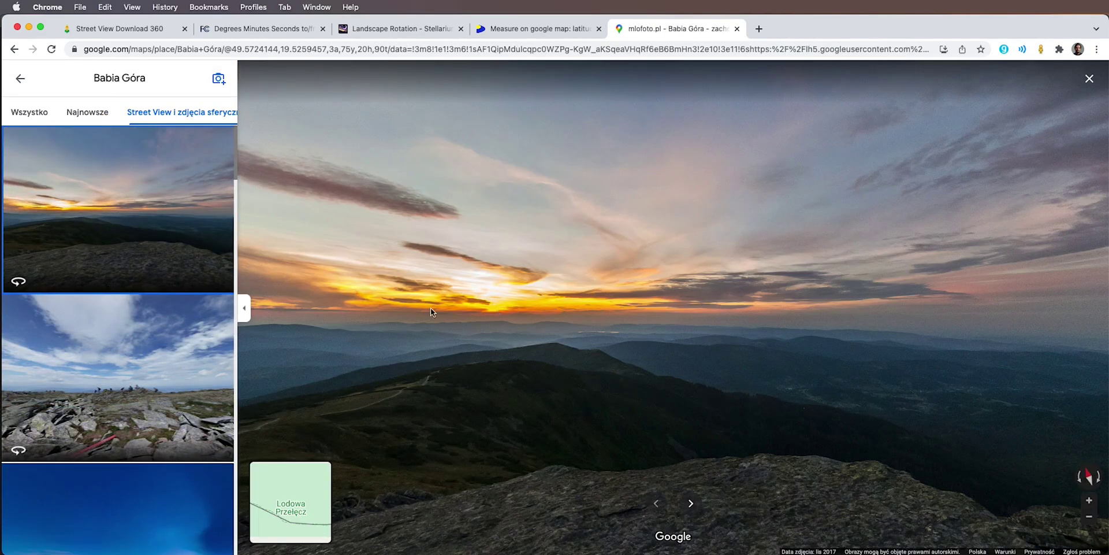
- Open the clear blue-sky May 2021 Babia Góra summit panorama from the photo list
scroll(92, 273, "down", 5)
scroll(92, 273, "down", 2)
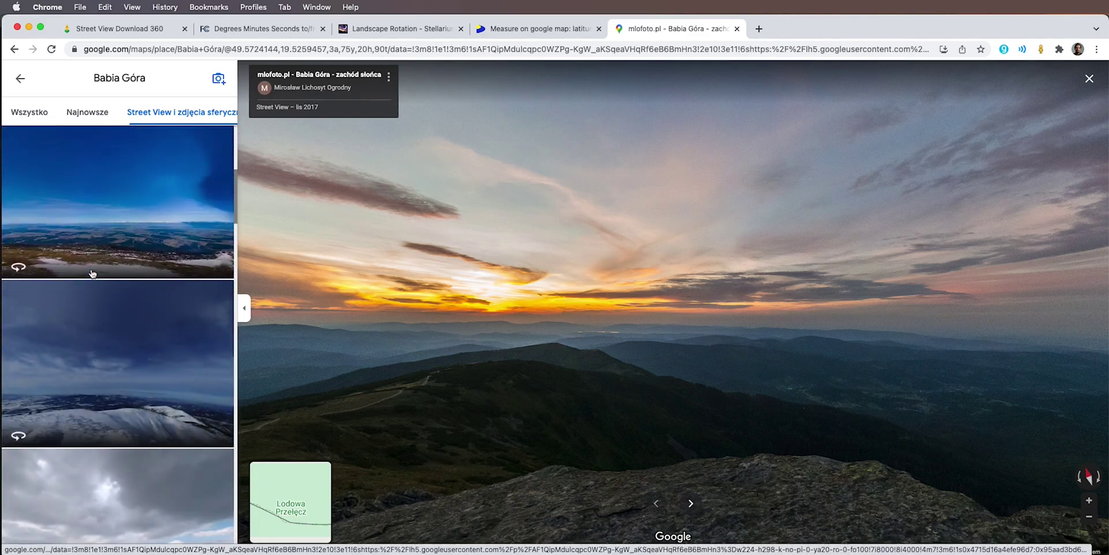
scroll(92, 274, "up", 1)
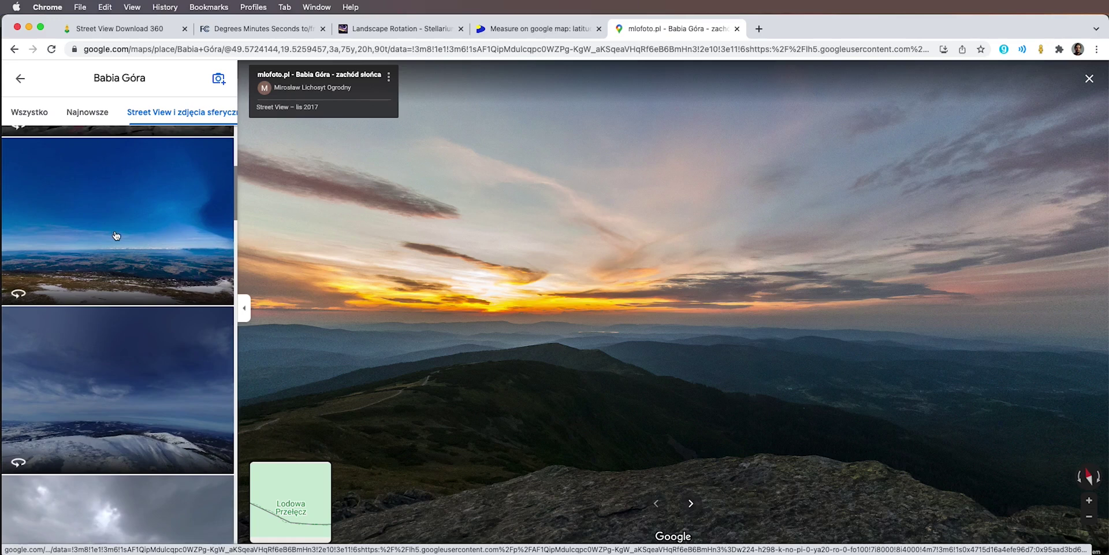
left_click(116, 235)
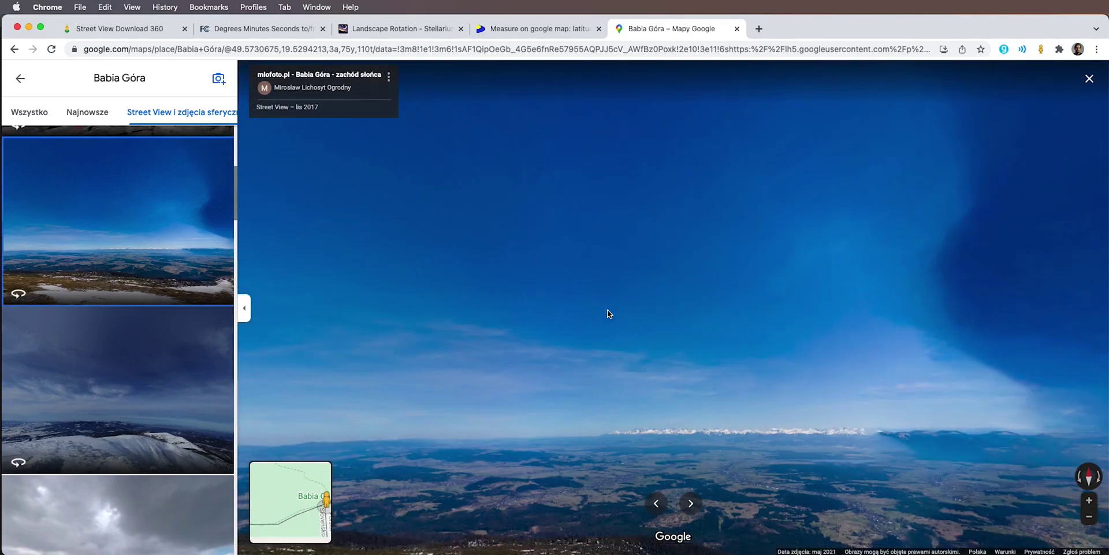
- Look around the summit panorama, then switch to the Street View Download 360 website
left_click_drag(721, 404, 614, 291)
key("Left")
key("Left")
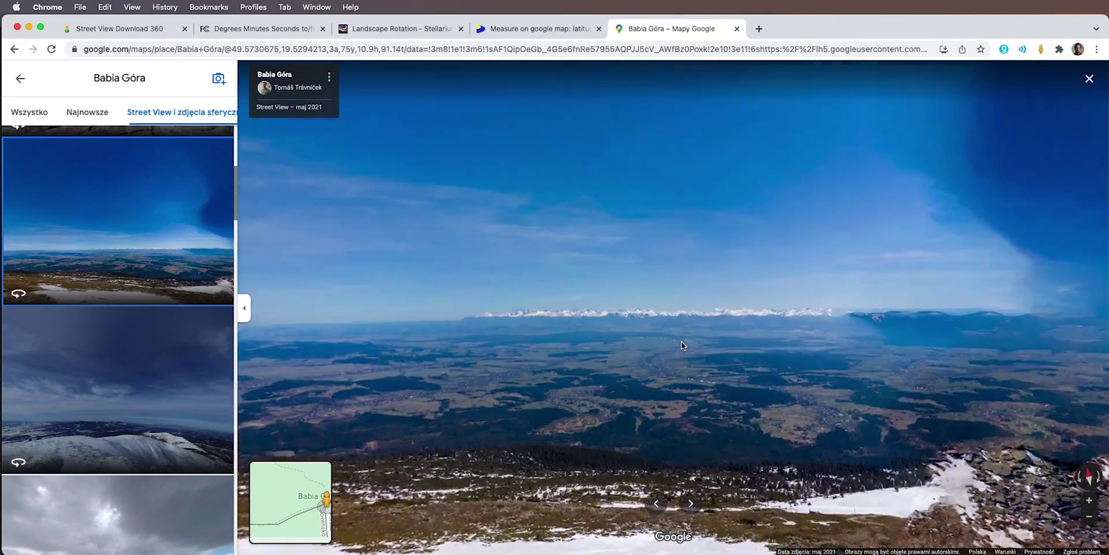
left_click_drag(681, 345, 490, 284)
scroll(528, 306, "up", 8)
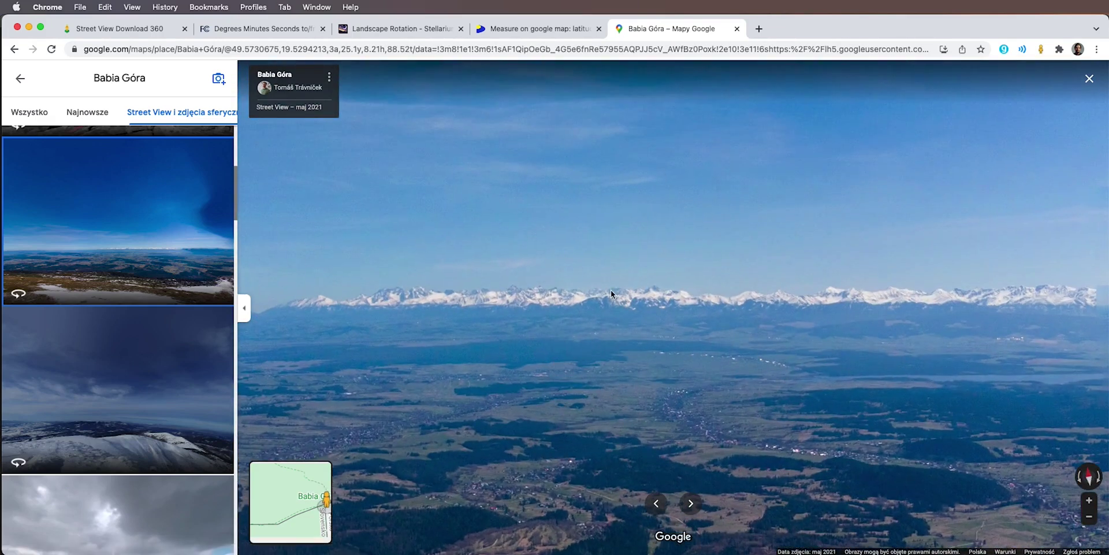
scroll(676, 293, "down", 5)
scroll(676, 293, "up", 3)
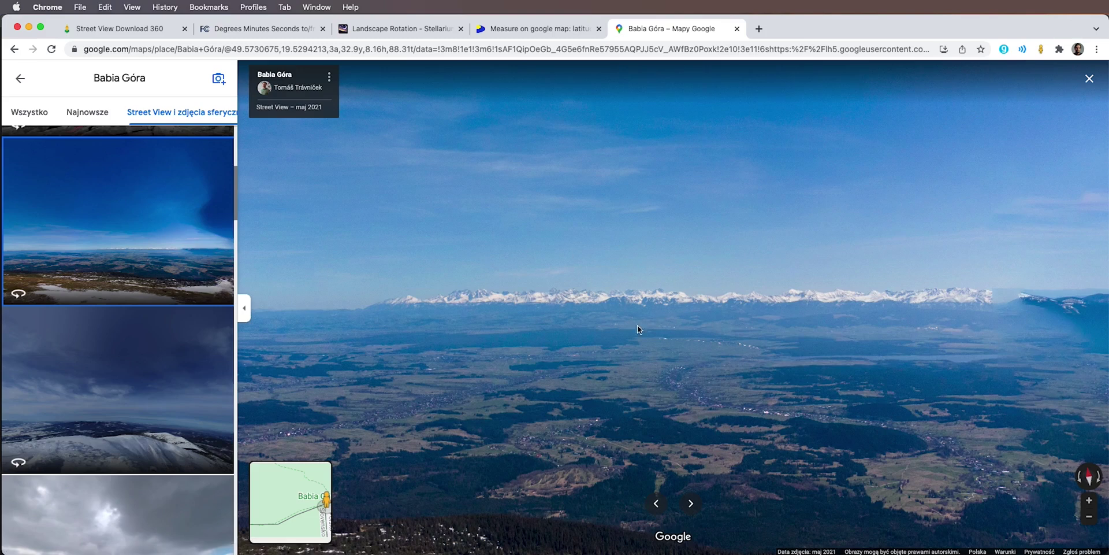
scroll(677, 271, "down", 4)
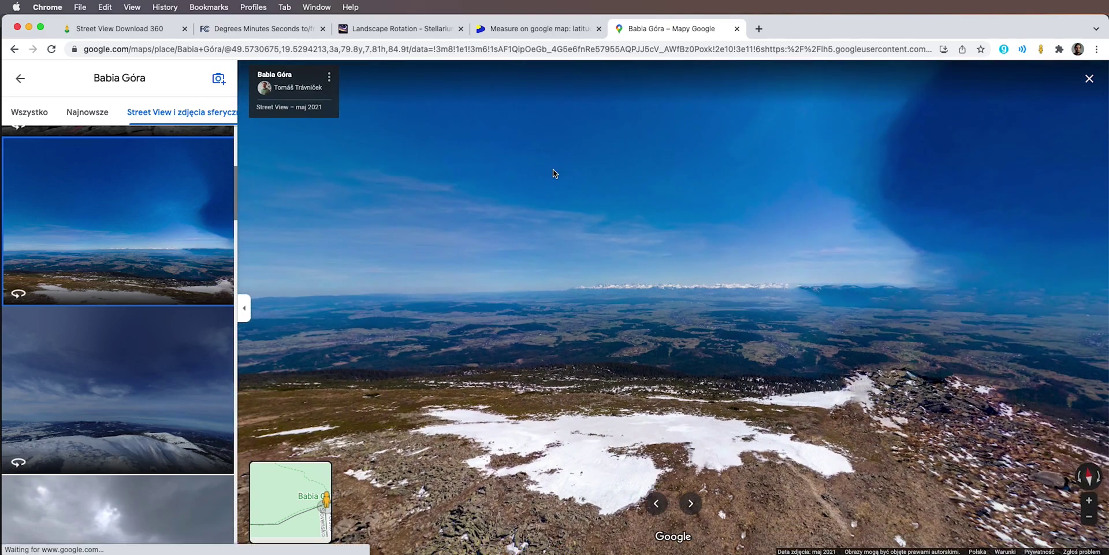
left_click(147, 29)
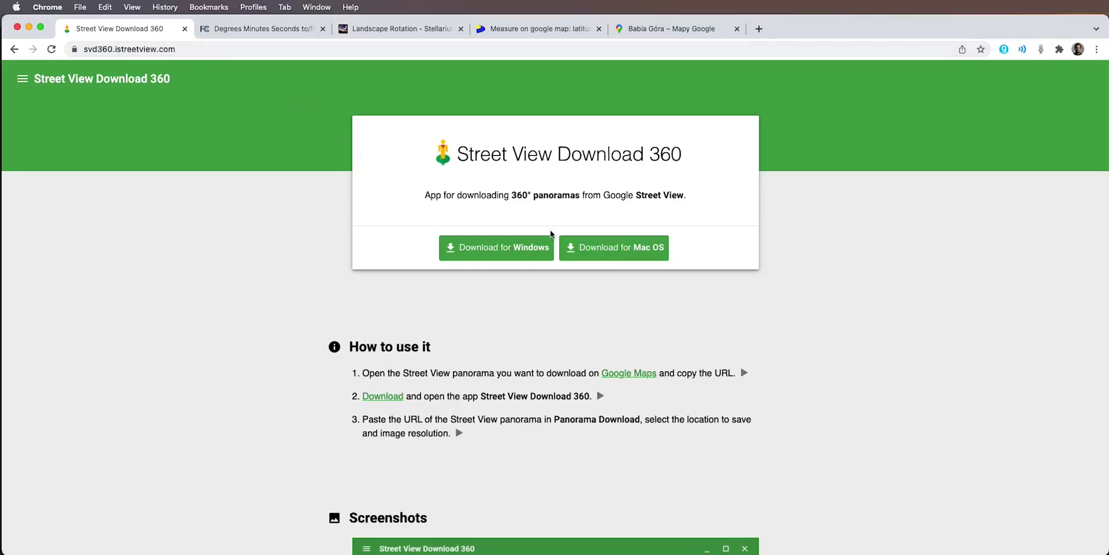
- Launch Street View Download 360 and set the Street View to Stellarium folder as save location
key("super+space")
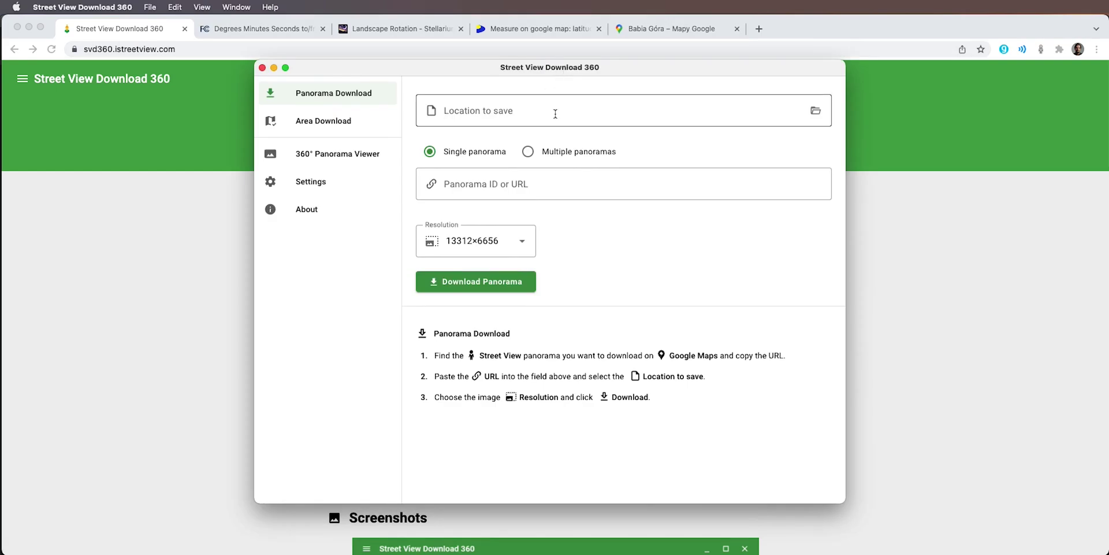
left_click(815, 112)
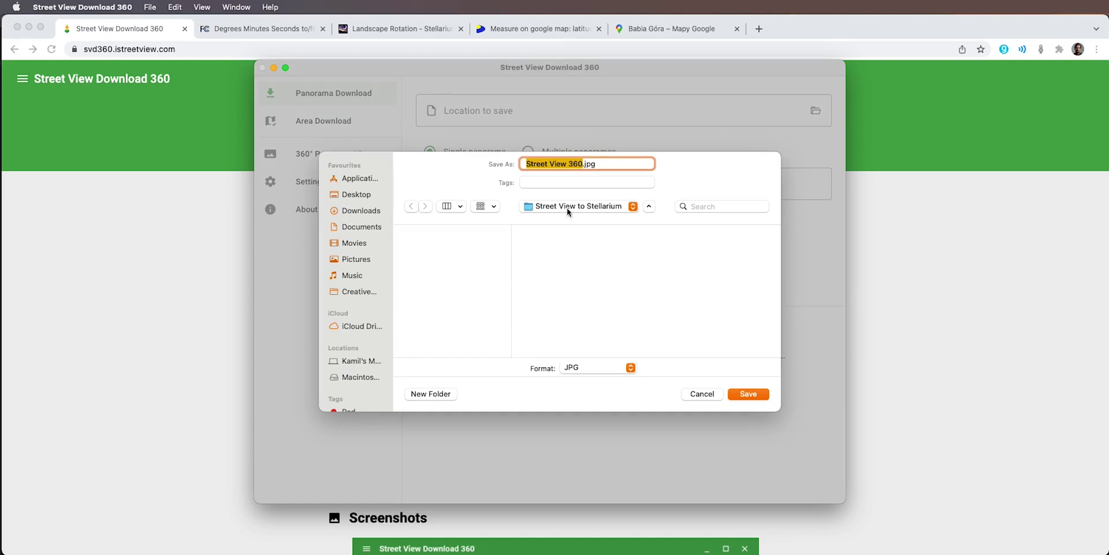
left_click(749, 393)
- Paste the Babia Góra panorama's Maps URL into Panorama ID or URL and download it
left_click(670, 29)
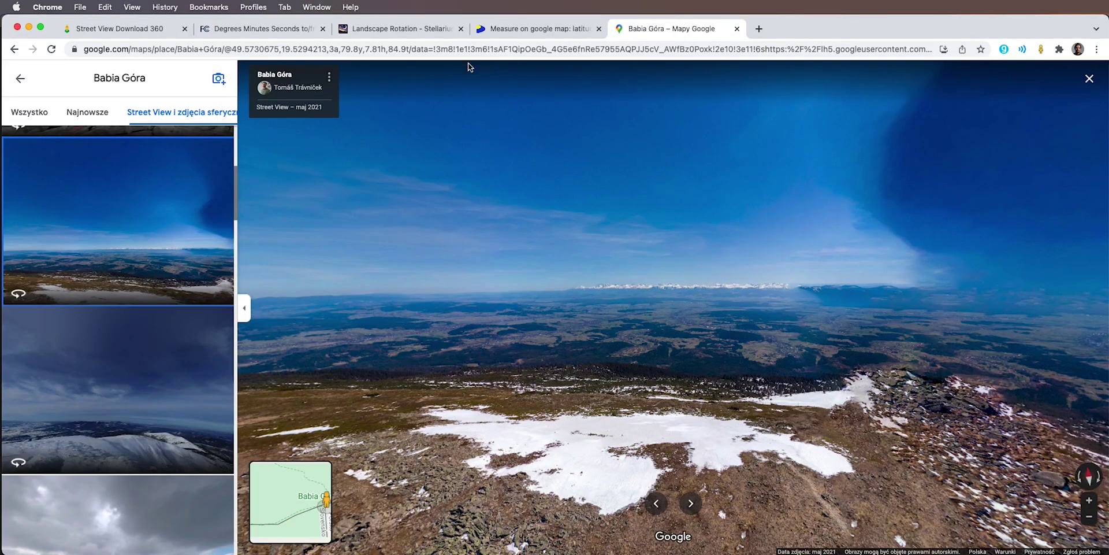
left_click(374, 47)
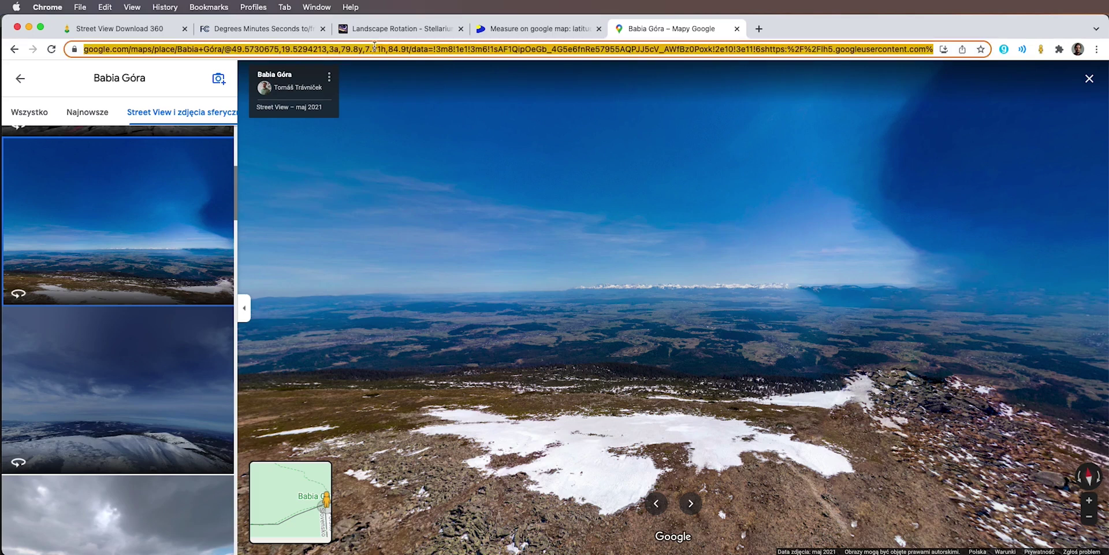
key("super+c")
key("super+Tab")
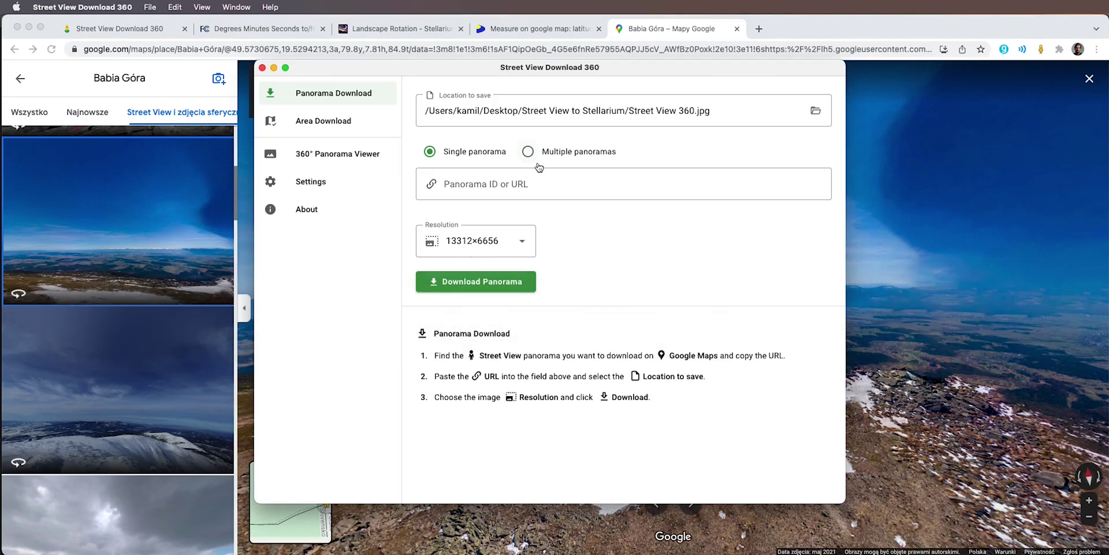
left_click(499, 182)
key("super+v")
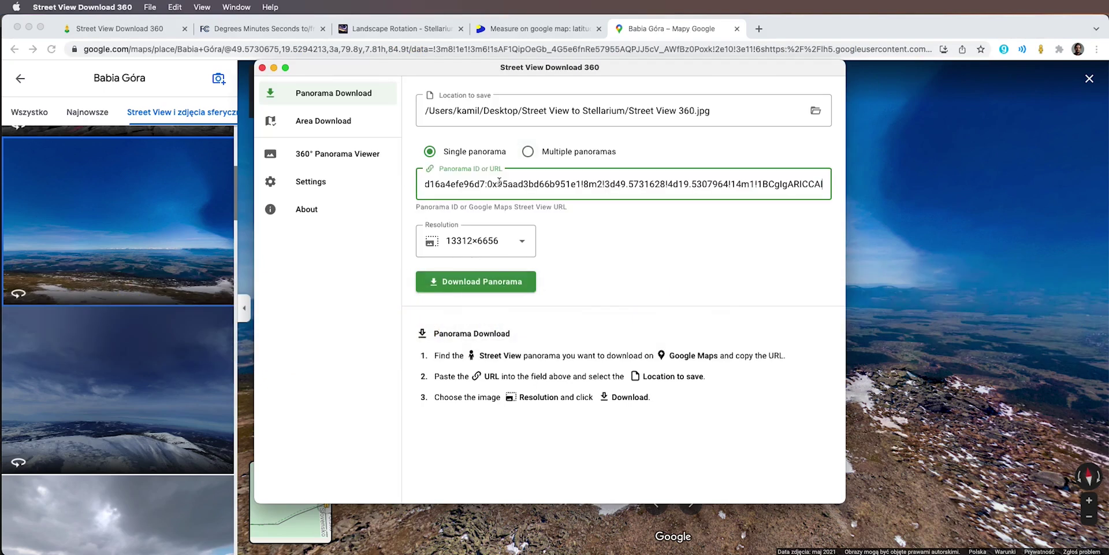
left_click(499, 284)
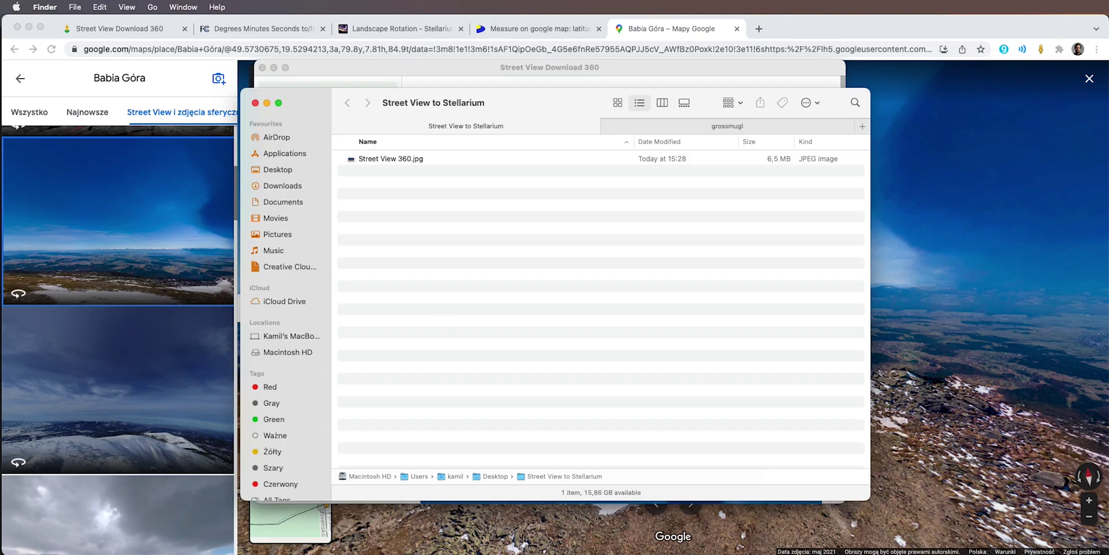
- Open Street View 360.jpg from Finder with Open With › Adobe Photoshop 2022
right_click(396, 158)
mouse_move(515, 175)
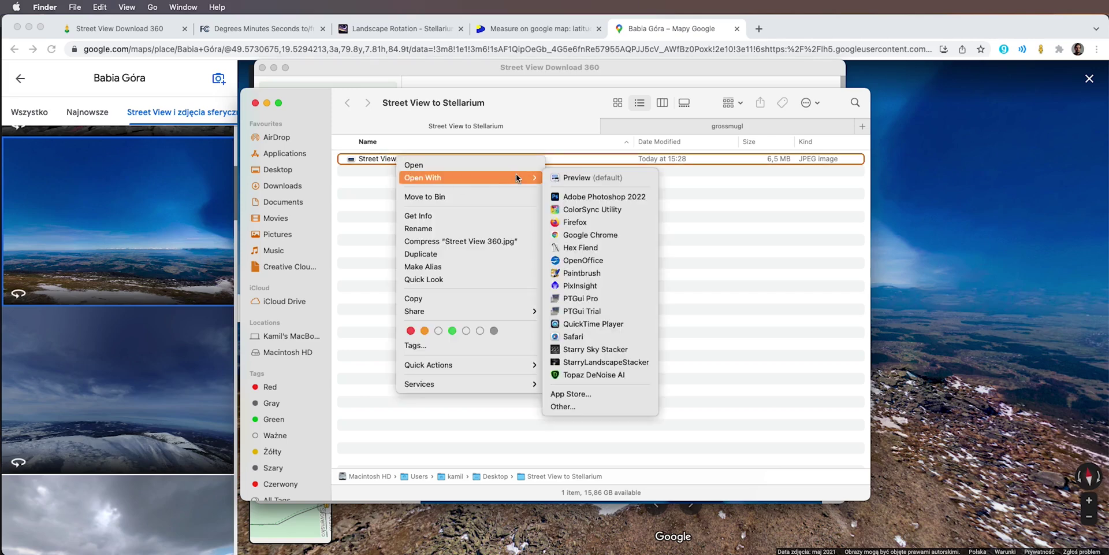
left_click(583, 196)
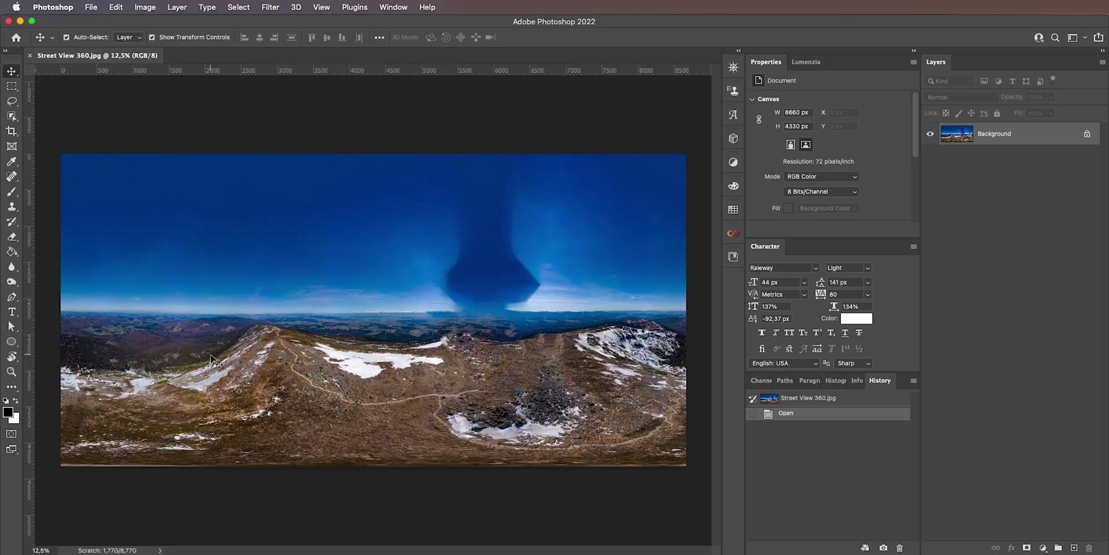
- Select the ground below the horizon and add a layer mask so the sky is transparent
scroll(214, 361, "down", 1, "alt")
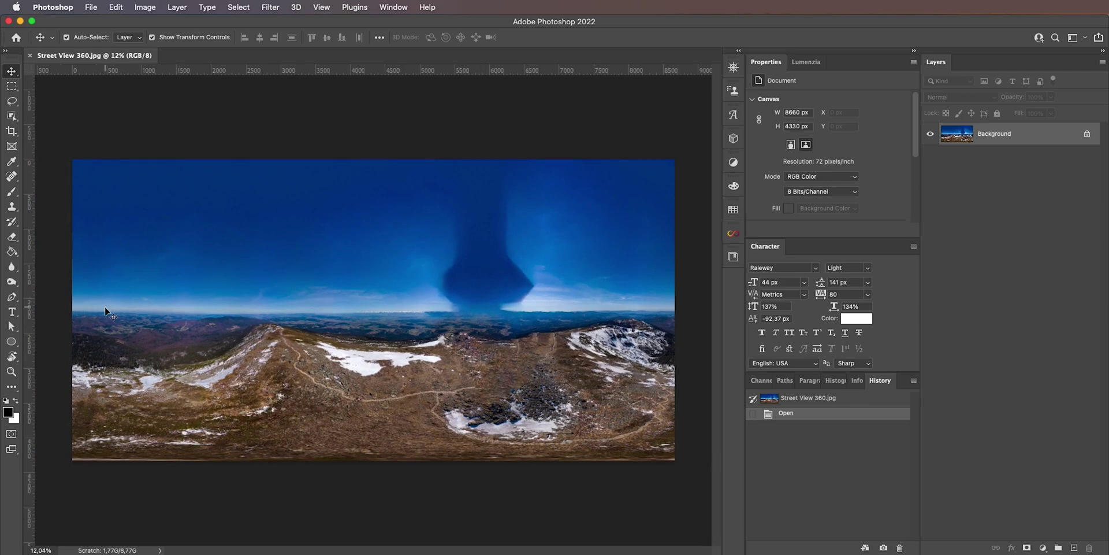
left_click(12, 87)
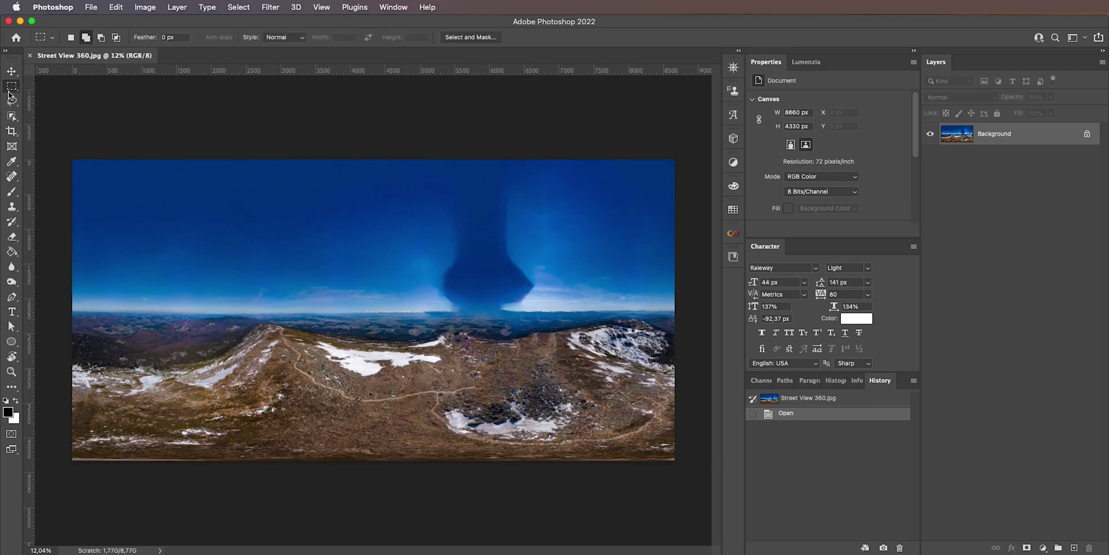
left_click_drag(63, 309, 674, 461)
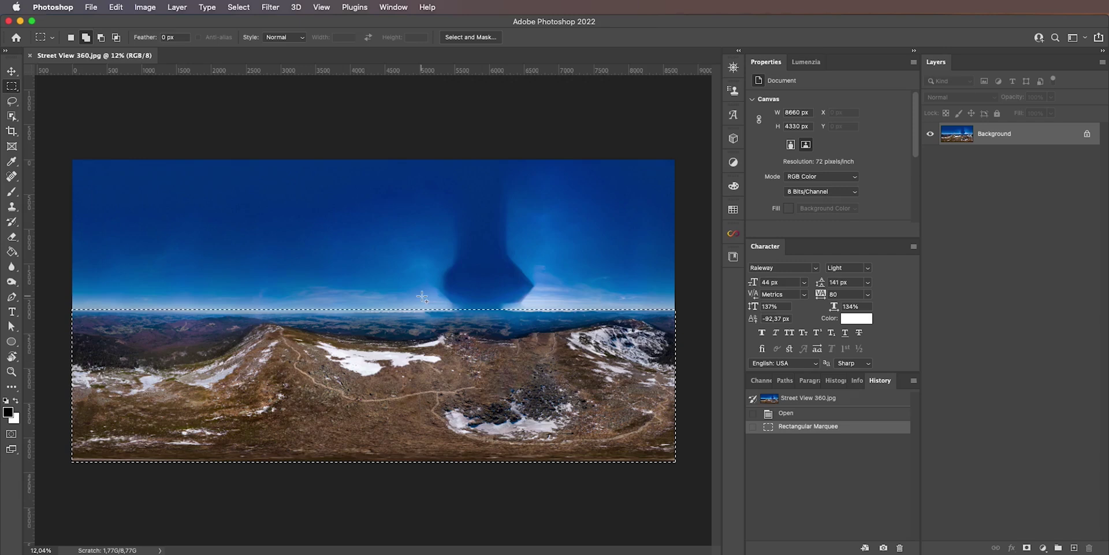
key("super+plus")
scroll(394, 310, "up", 2, "alt")
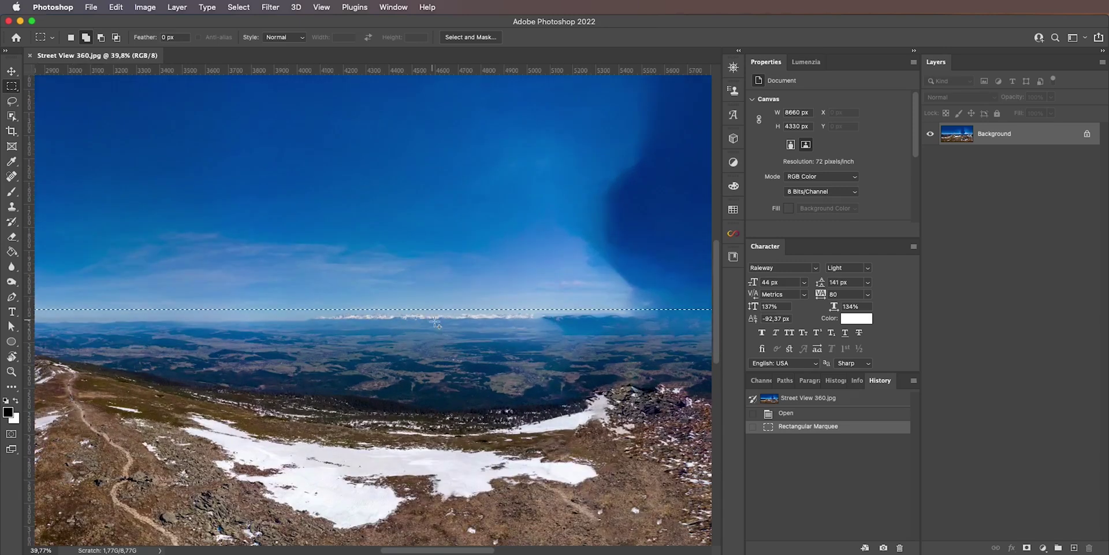
scroll(381, 357, "down", 5, "alt")
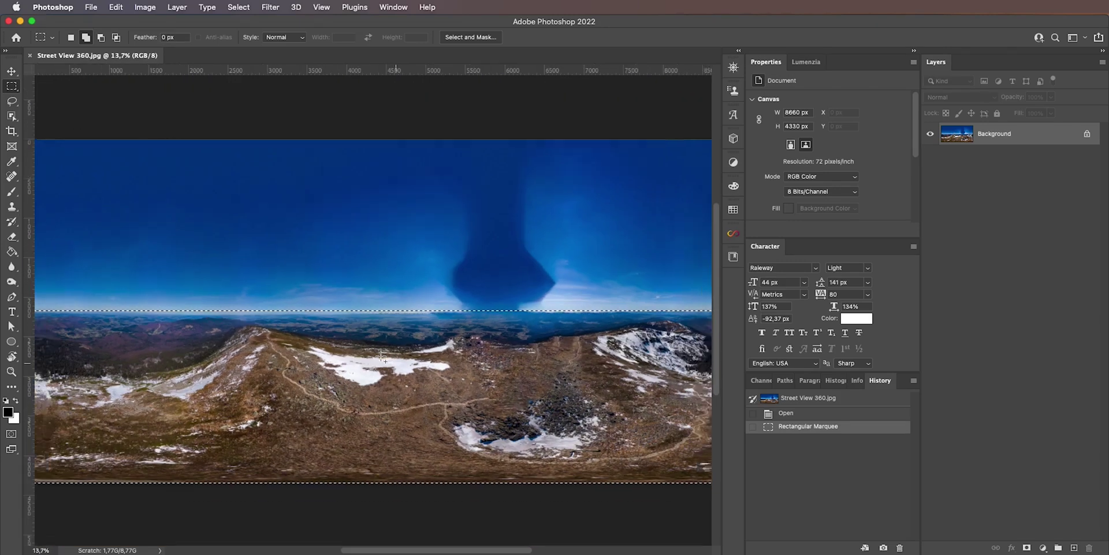
left_click(1026, 547)
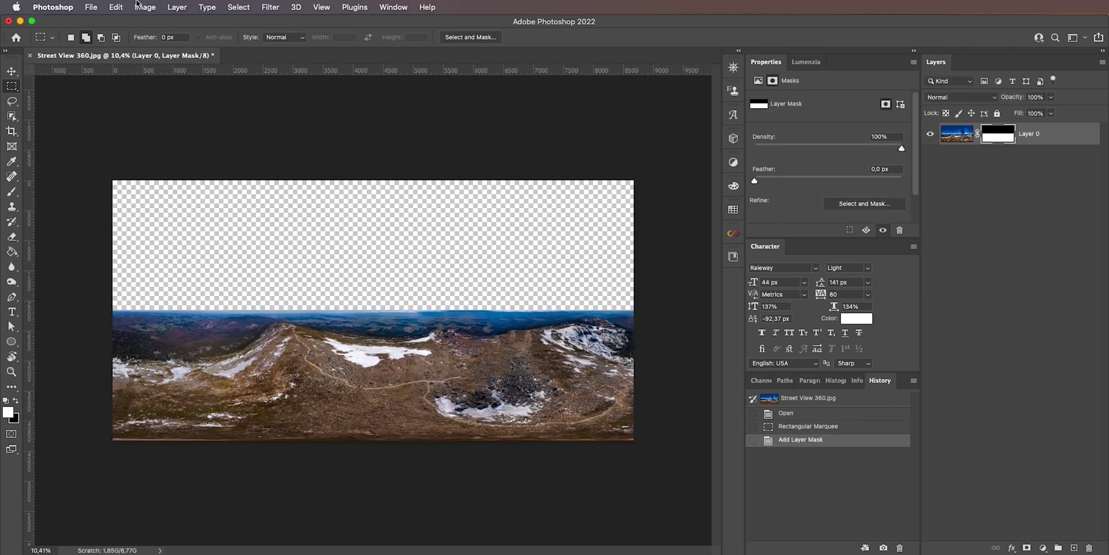
- Quick Export the masked panorama as Street View 360.png into the Street View to Stellarium folder
left_click(91, 7)
mouse_move(115, 169)
left_click(280, 172)
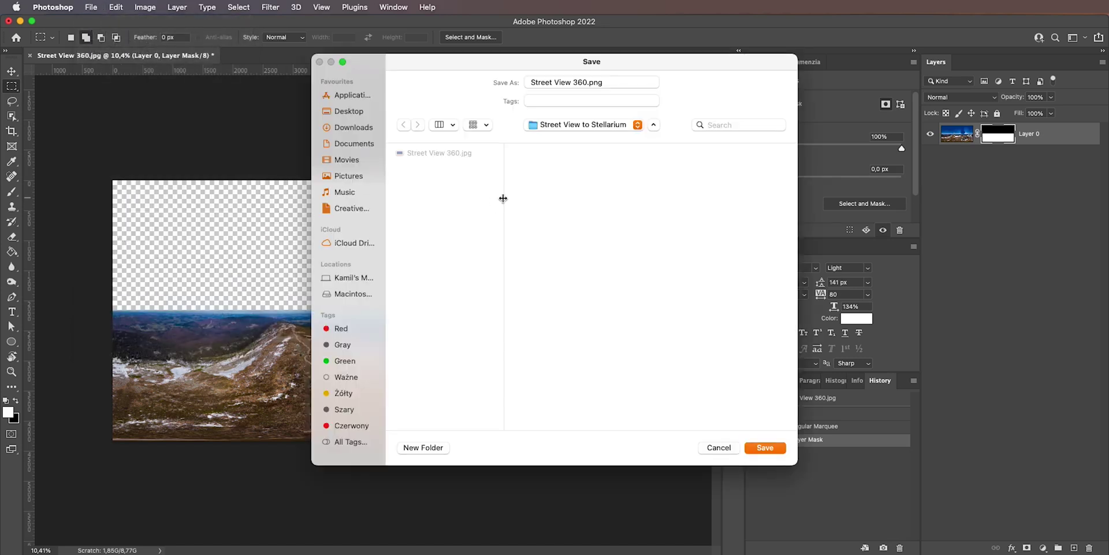
left_click(761, 447)
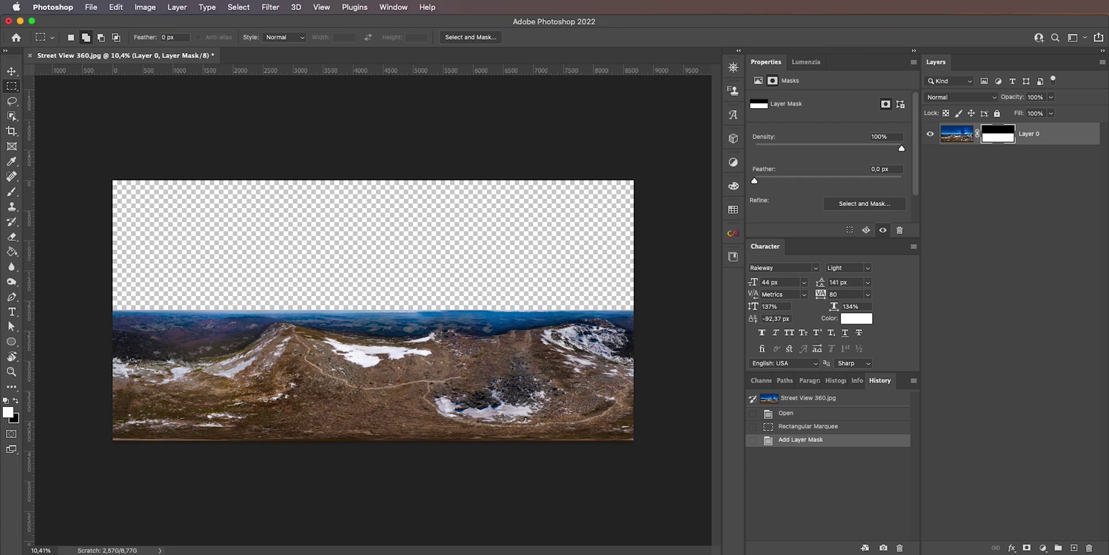
key("super+Tab")
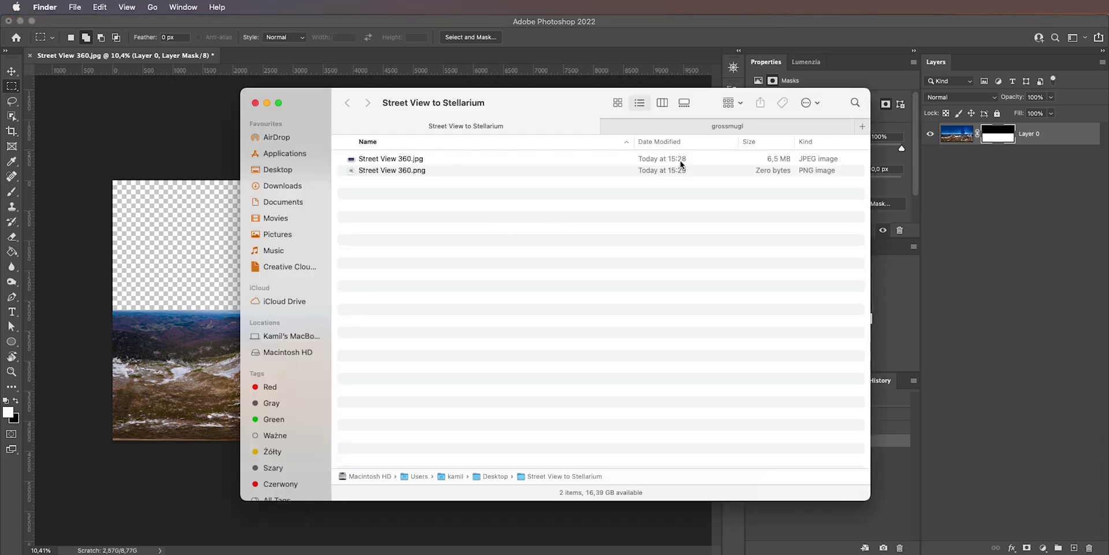
- Browse from Applications into Stellarium's package contents, down to Contents › Resources › landscapes
left_click(699, 126)
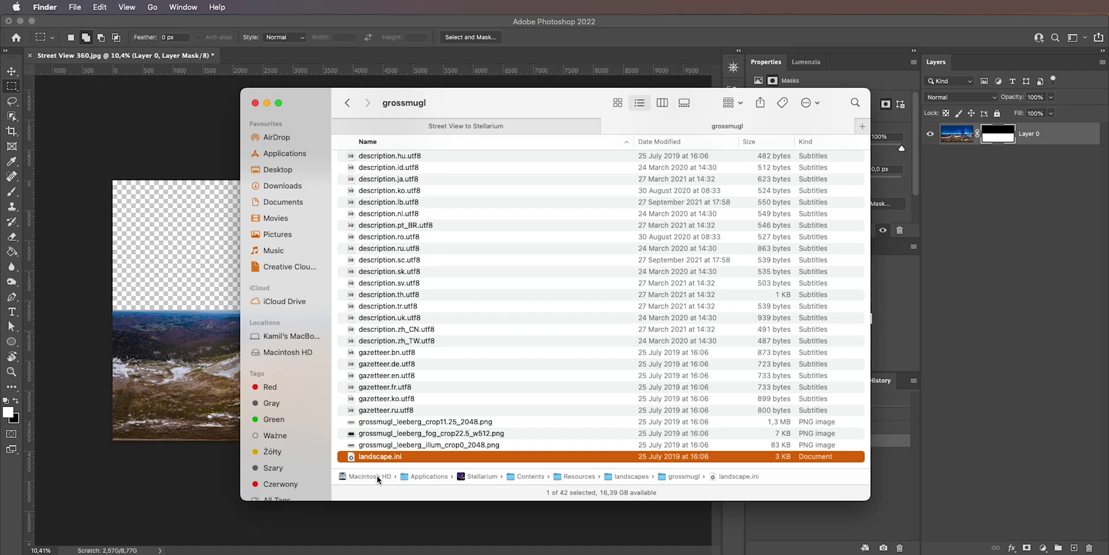
double_click(419, 481)
scroll(374, 190, "up", 3)
scroll(375, 189, "up", 3)
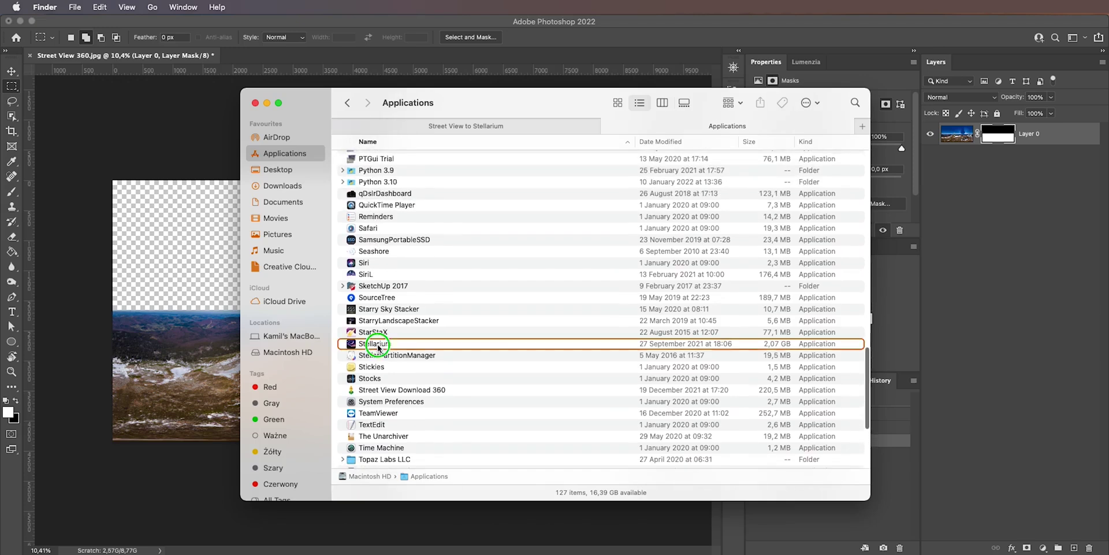
right_click(380, 344)
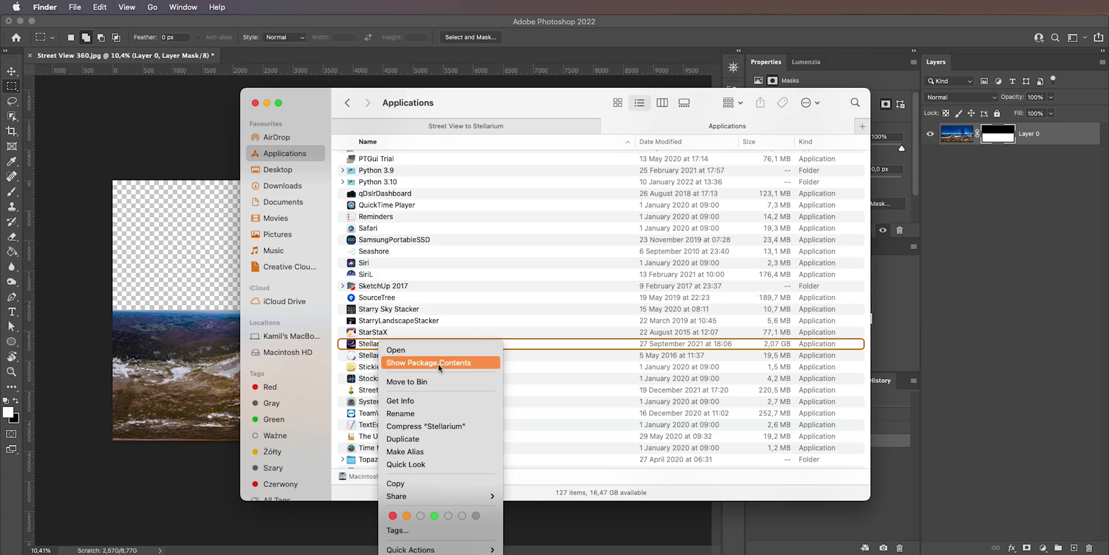
left_click(437, 362)
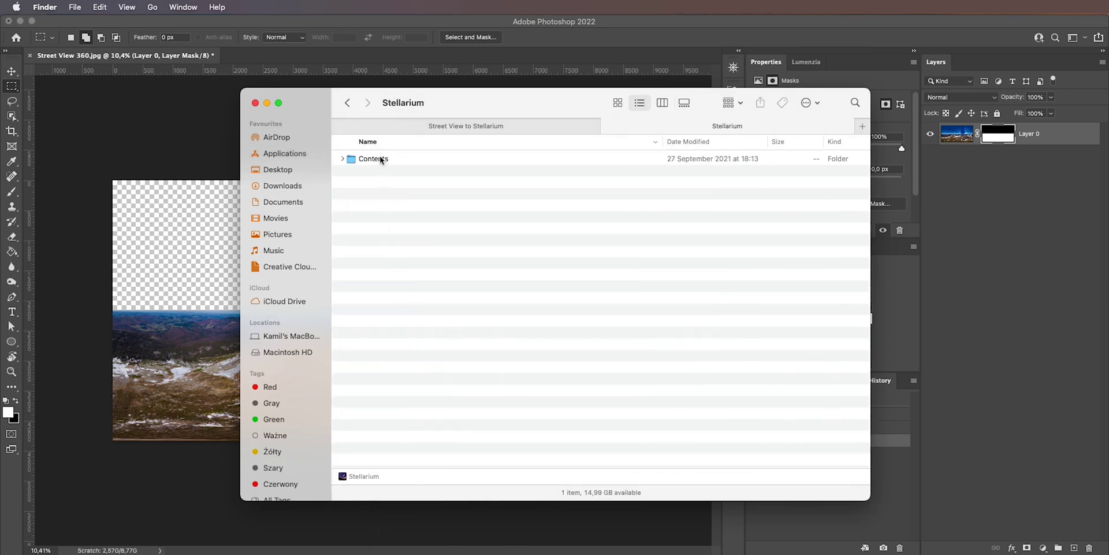
double_click(370, 158)
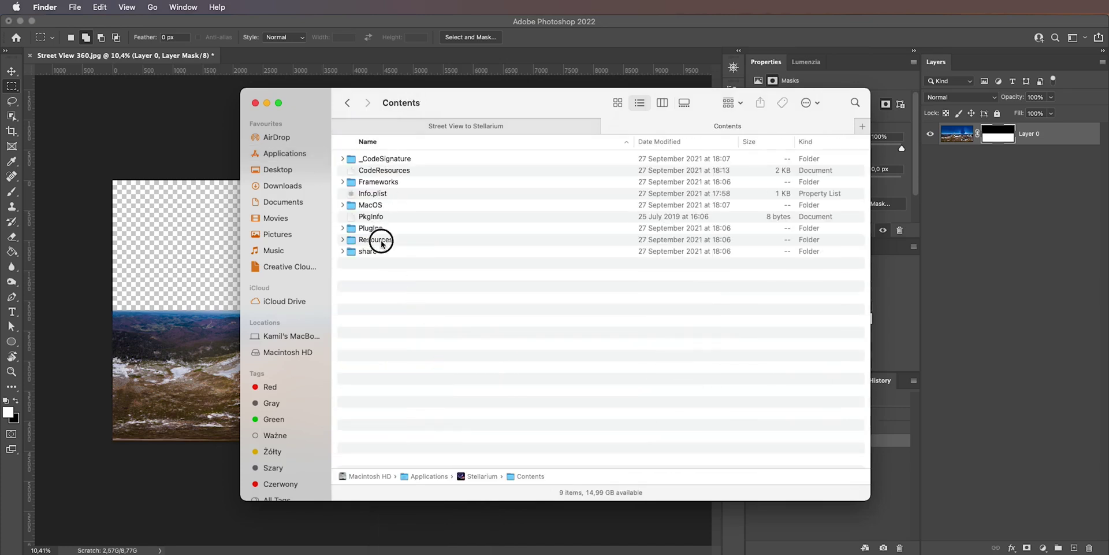
double_click(381, 241)
double_click(377, 181)
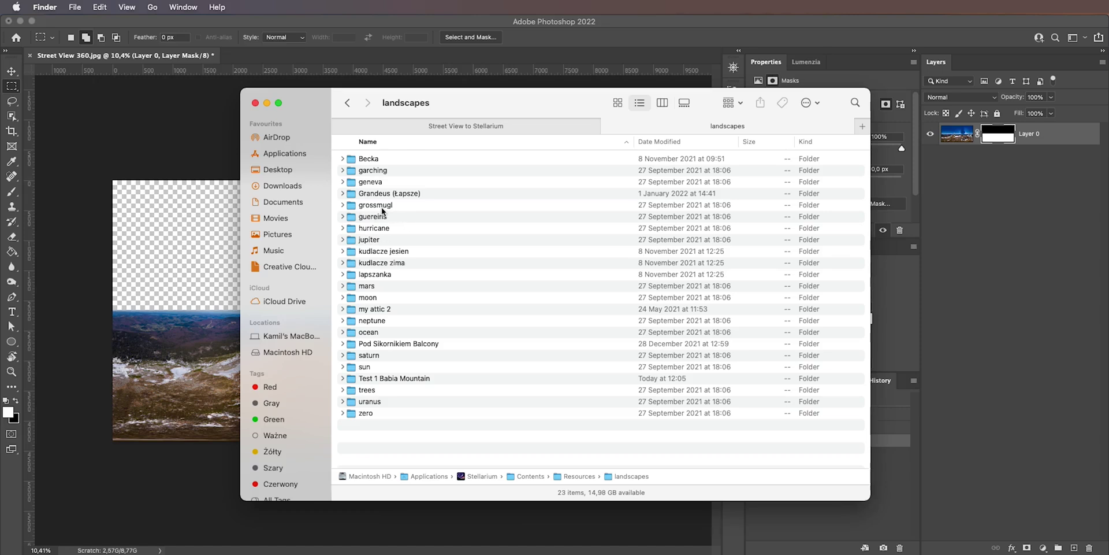
- Duplicate the grossmugl landscape folder and rename the copy Babia Mountain
left_click_drag(380, 206, 398, 428, "alt")
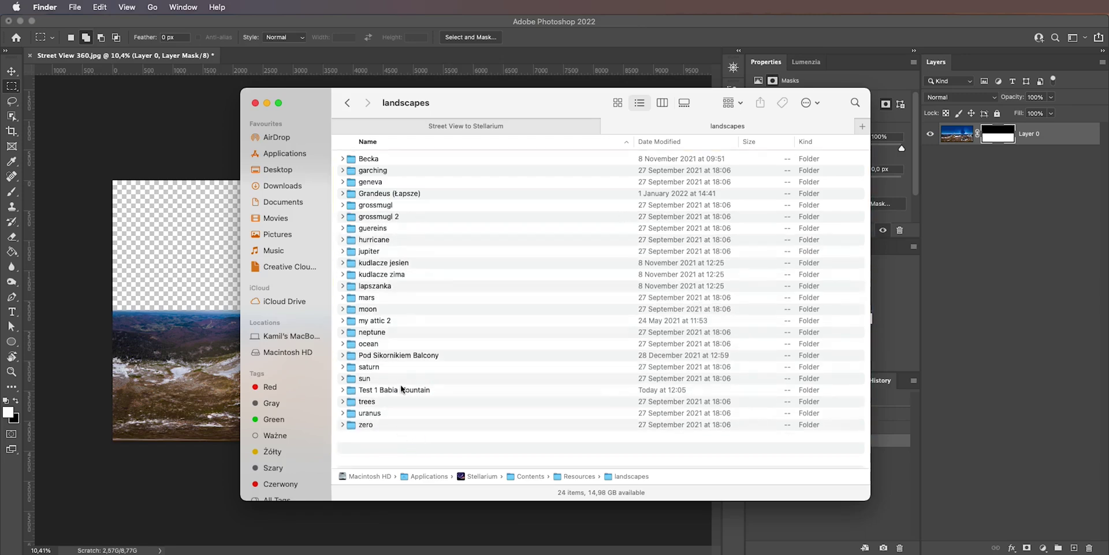
left_click(390, 217)
left_click(390, 217)
type("Babua ==")
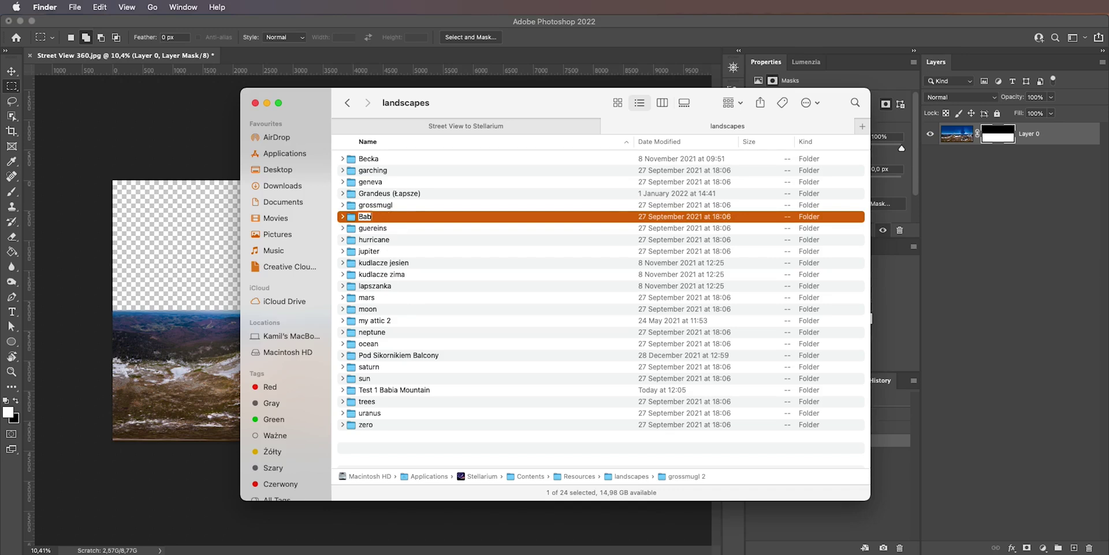
type(" Mountain")
key("Return")
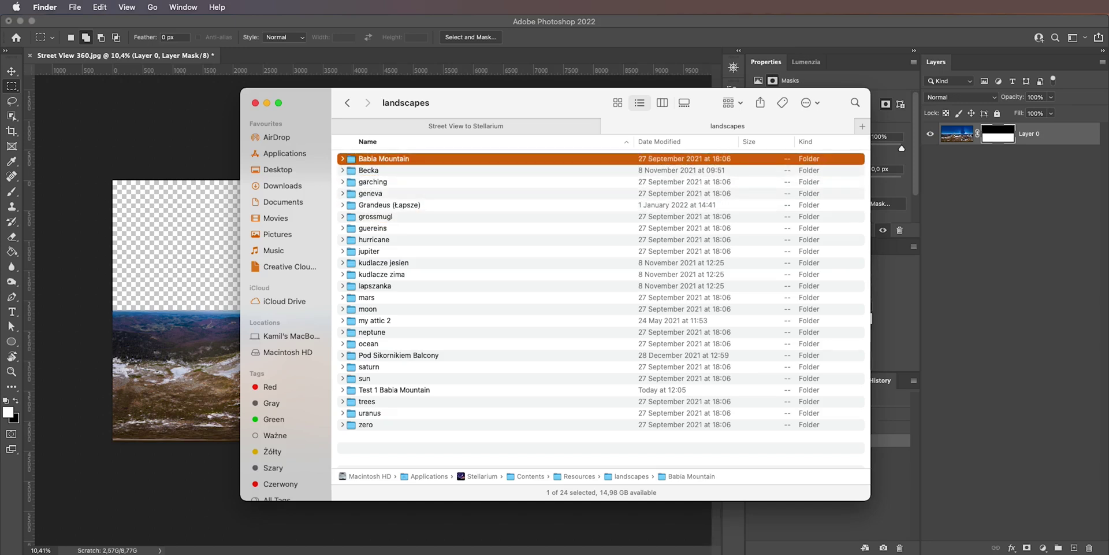
- Delete every file in Babia Mountain except landscape.ini
double_click(386, 159)
left_click(394, 180)
key("super+a")
scroll(423, 231, "down", 2)
left_click(379, 458, "super")
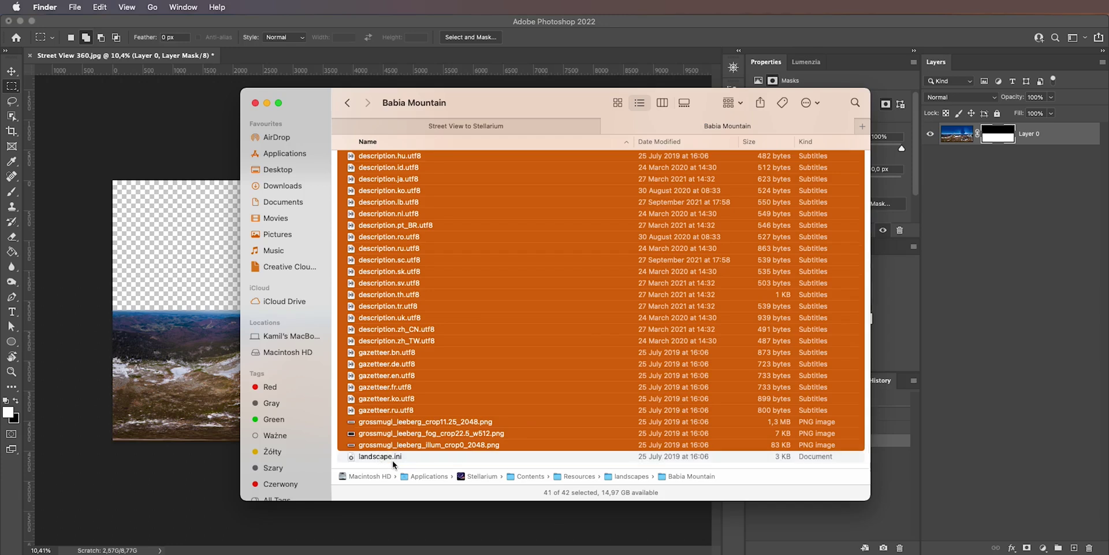
left_click_drag(385, 439, 1108, 447)
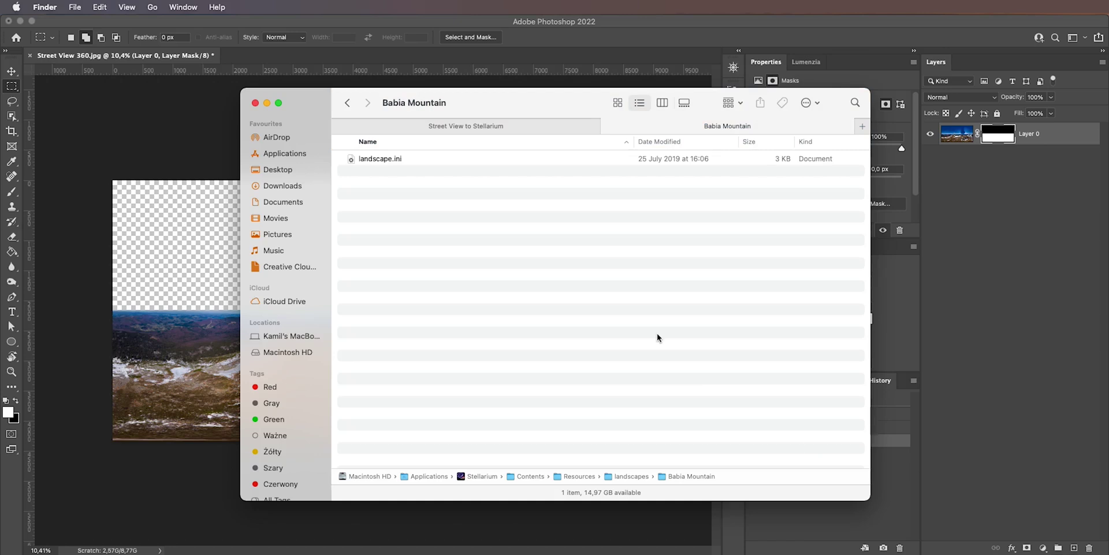
- Move Street View 360.png from the Street View to Stellarium folder into Babia Mountain
left_click(489, 126)
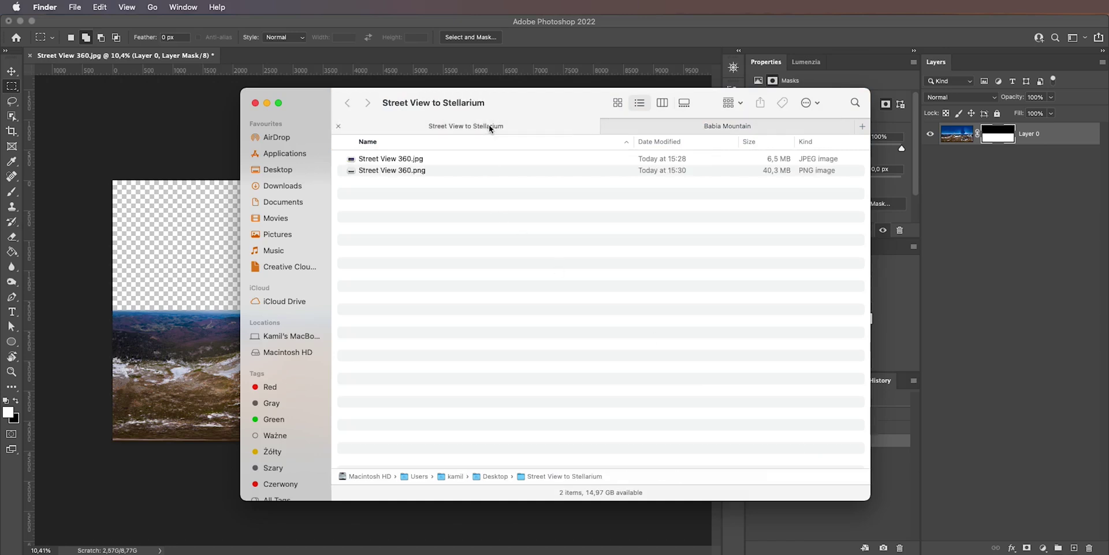
left_click(404, 171)
left_click_drag(399, 170, 706, 127)
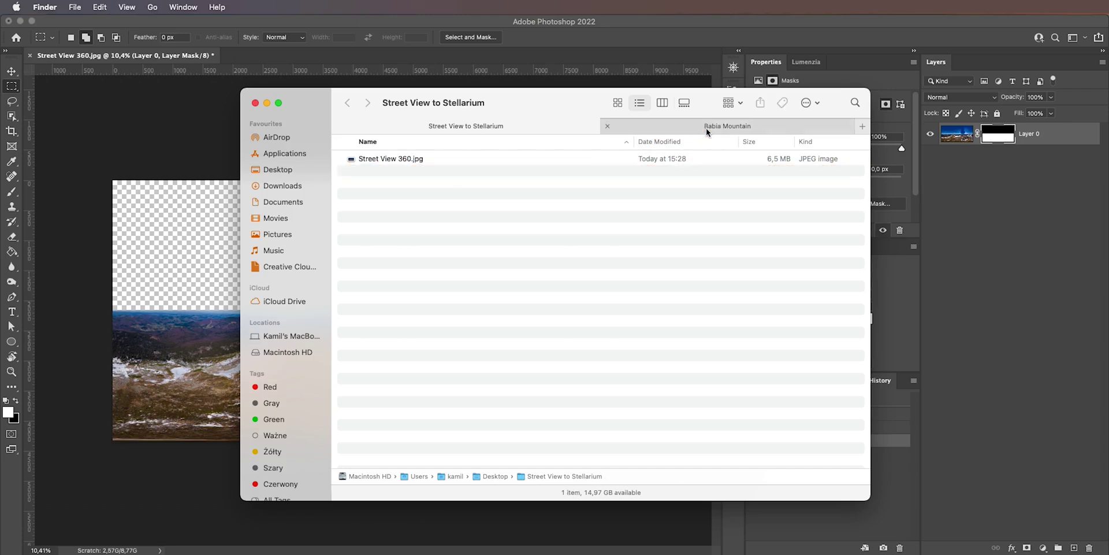
left_click(706, 127)
left_click(416, 171)
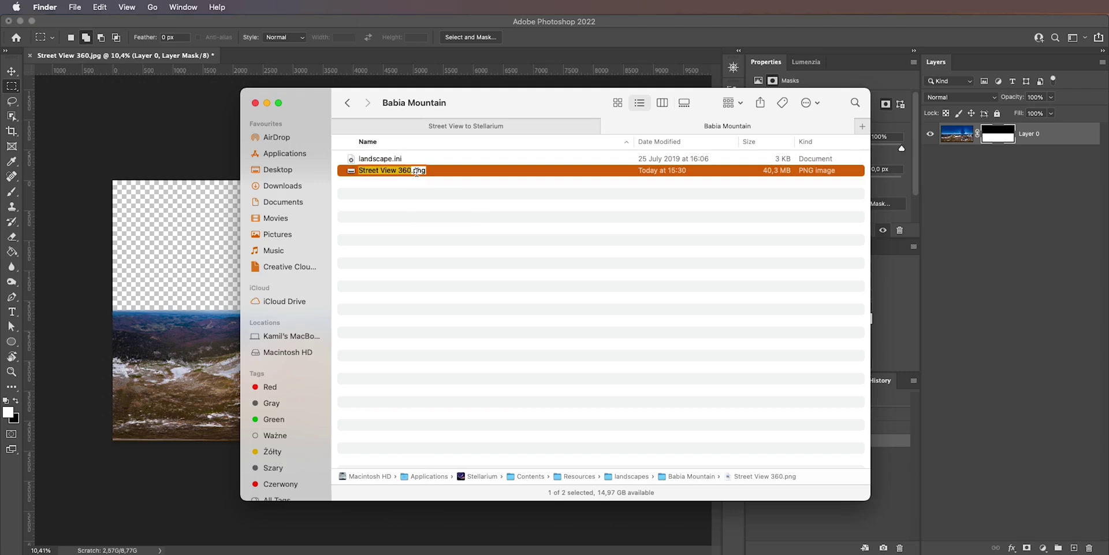
key("Return")
right_click(390, 162)
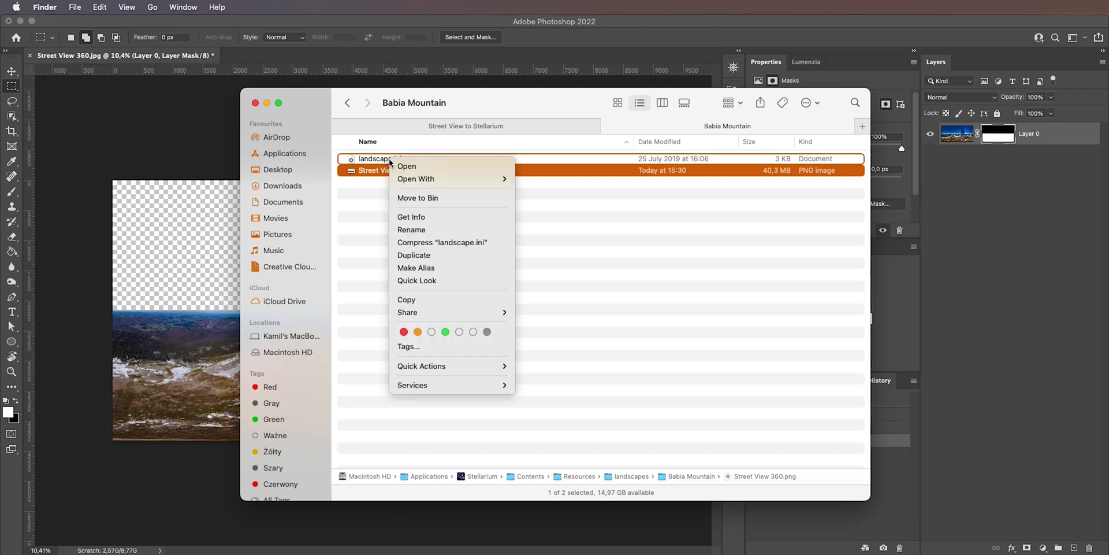
- Open landscape.ini in TextEdit and enlarge the window to show more lines
mouse_move(439, 178)
left_click(563, 180)
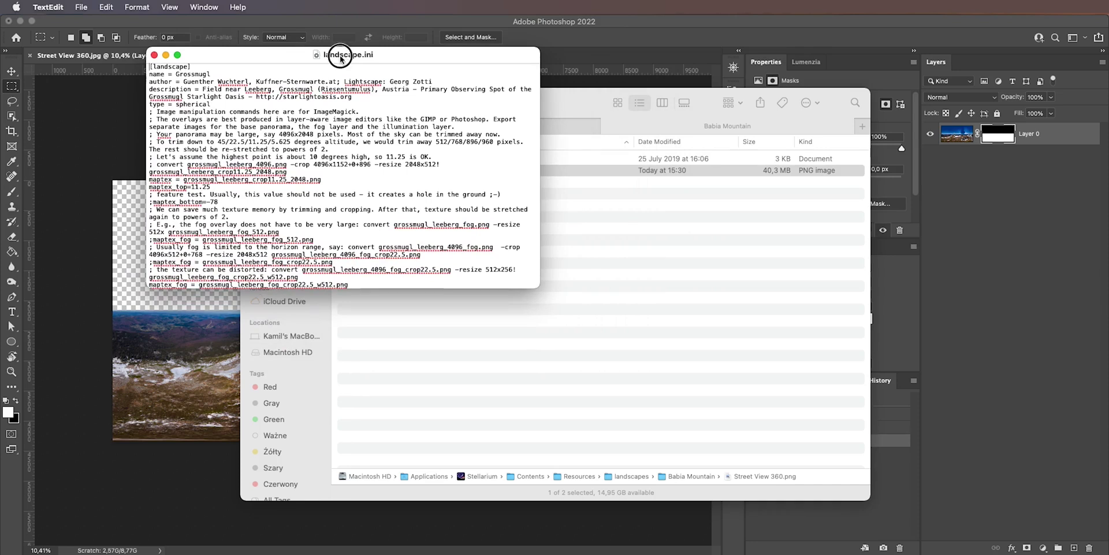
left_click_drag(344, 57, 530, 109)
left_click_drag(727, 335, 879, 511)
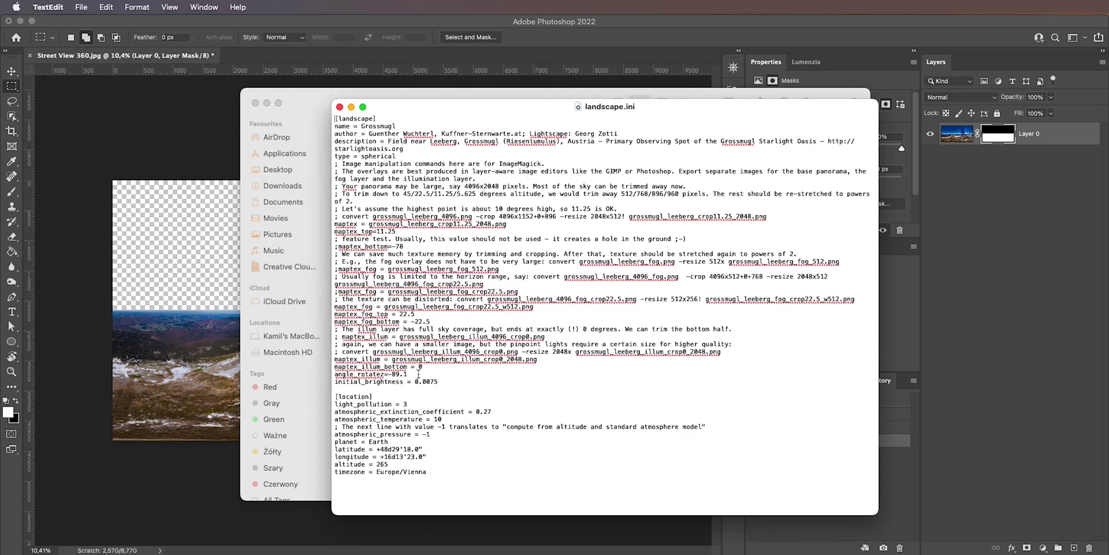
- Delete the unused fog and illumination lines and leftover comments above maptex
left_click_drag(428, 368, 308, 231)
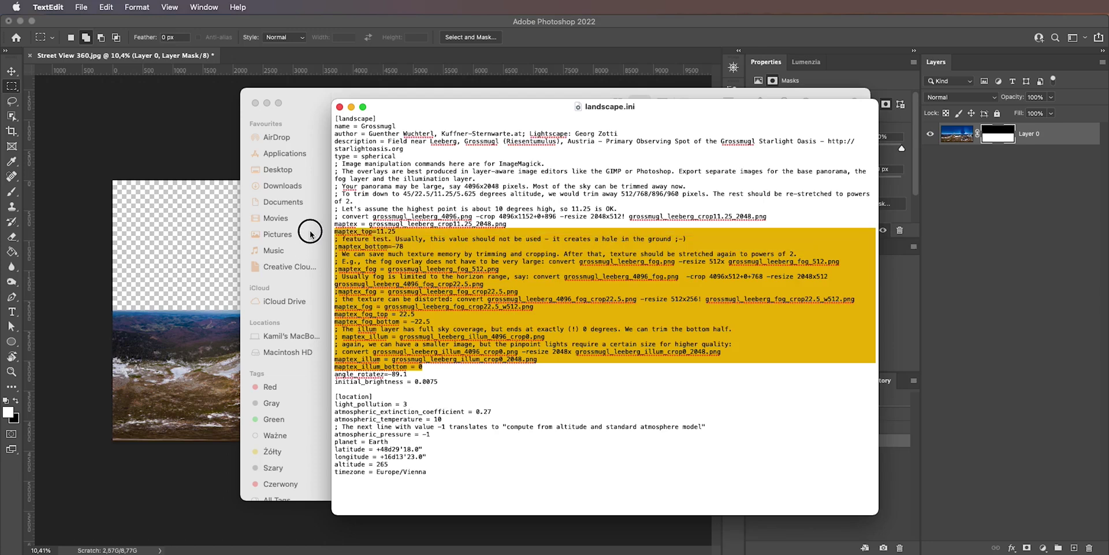
key("BackSpace")
key("BackSpace")
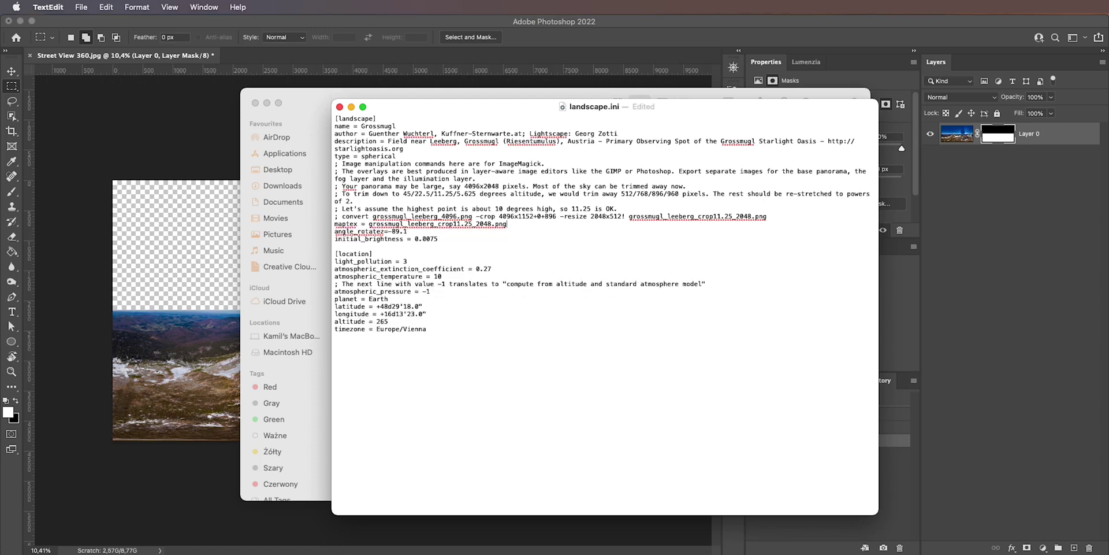
left_click_drag(772, 217, 292, 153)
key("BackSpace")
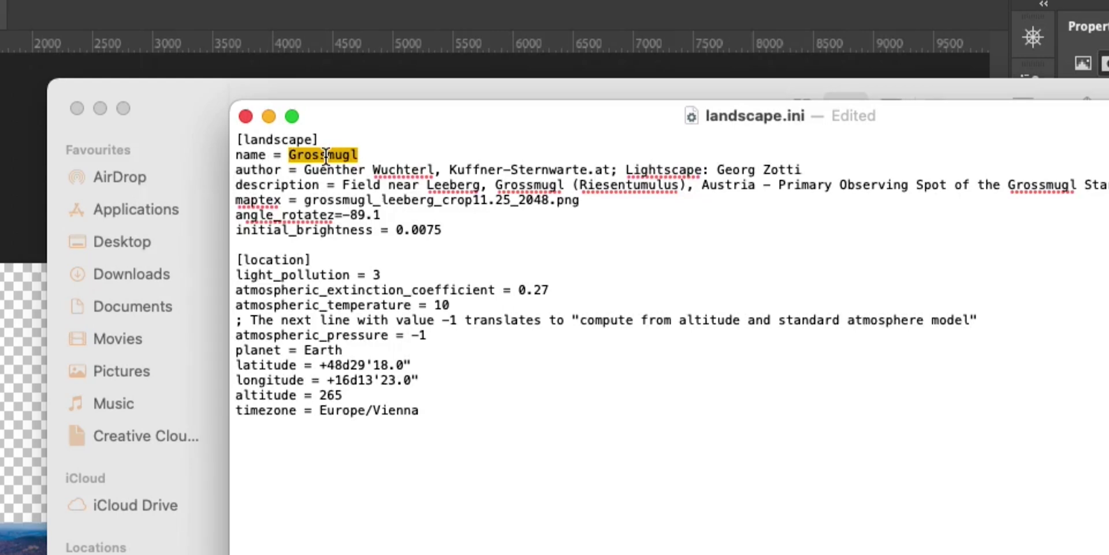
- Set name to Babia Mountain, author to google Maps, and description to Babia Mountain
type("Babia Mountain")
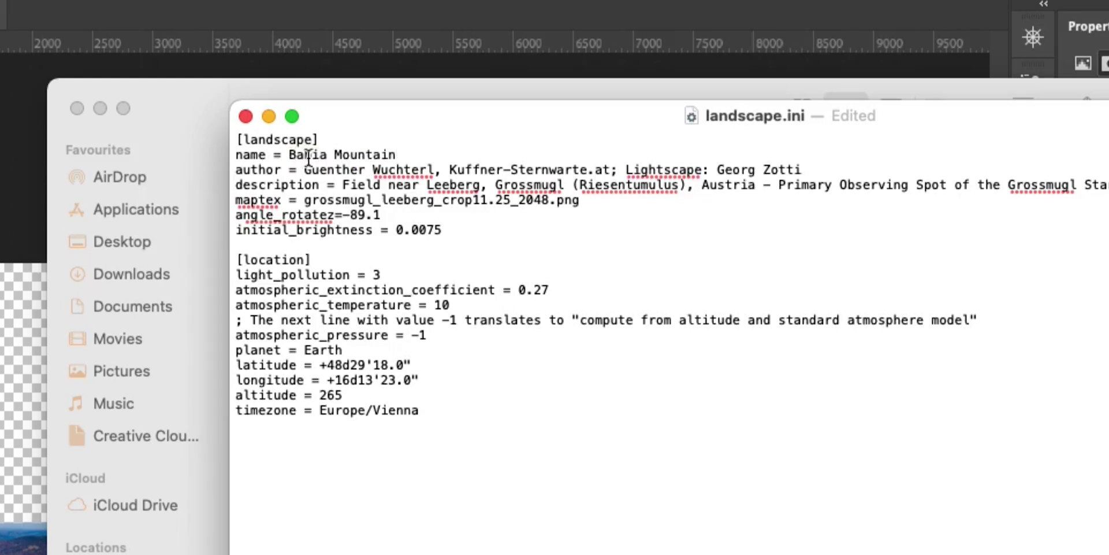
left_click_drag(304, 169, 823, 172)
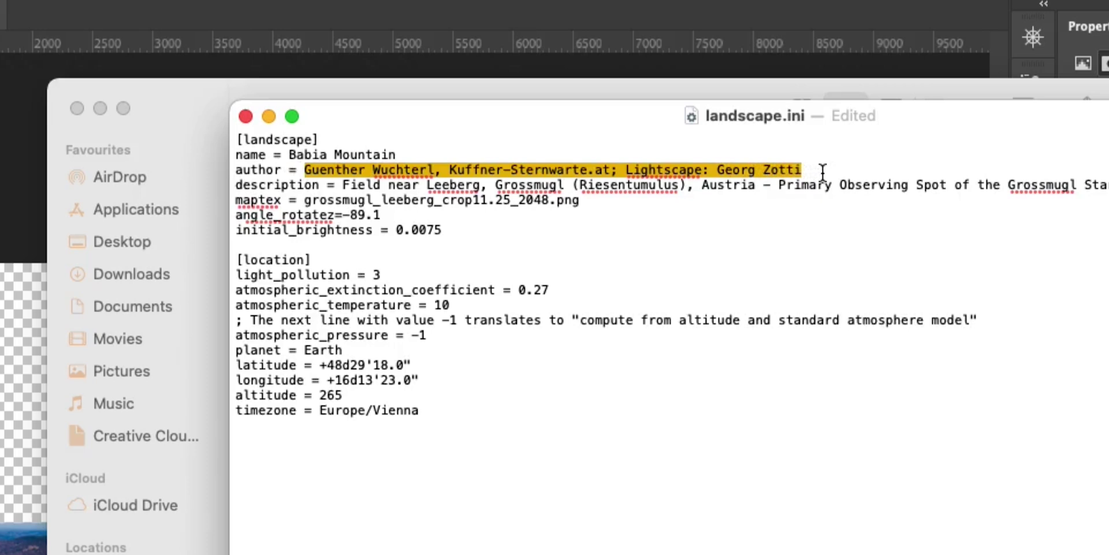
type("google Maps")
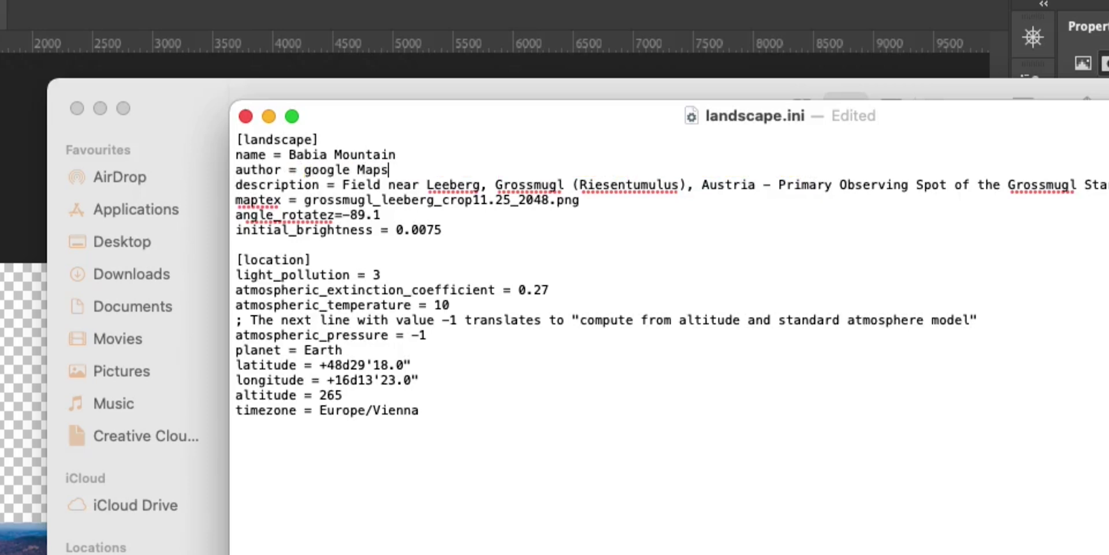
left_click(312, 169)
left_click_drag(344, 185, 1104, 186)
type("Babia Mountia")
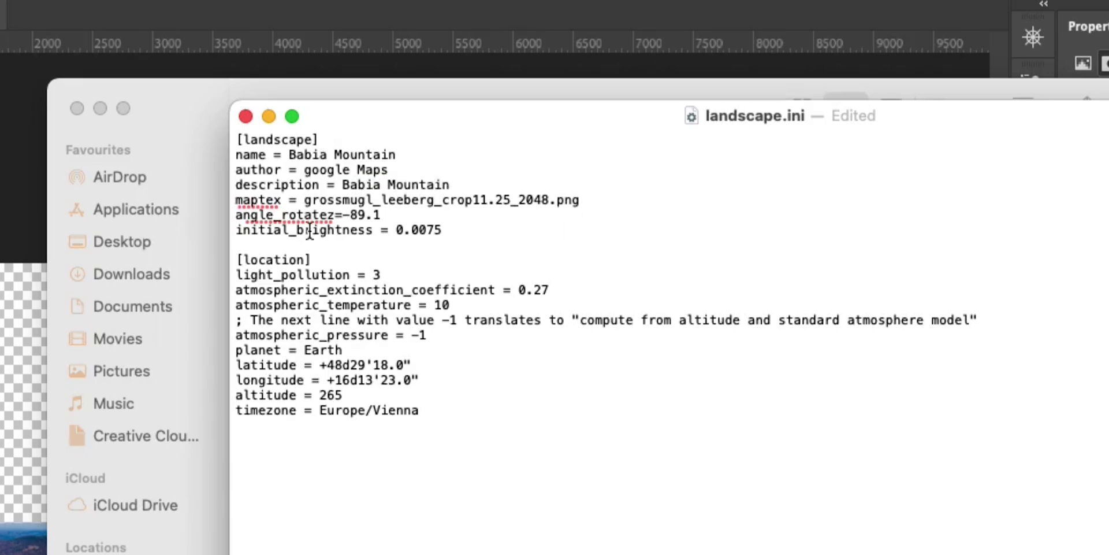
- Set maptex to Street View 360.png and initial_brightness to 0.5
left_click_drag(305, 203, 546, 206)
type("Street View 360")
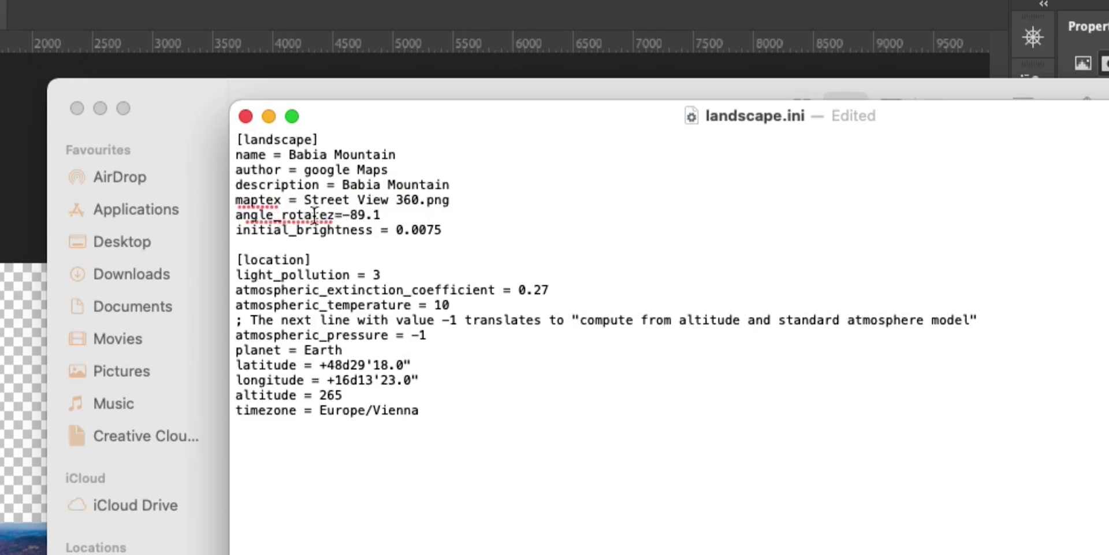
left_click(390, 214)
left_click_drag(411, 231, 449, 234)
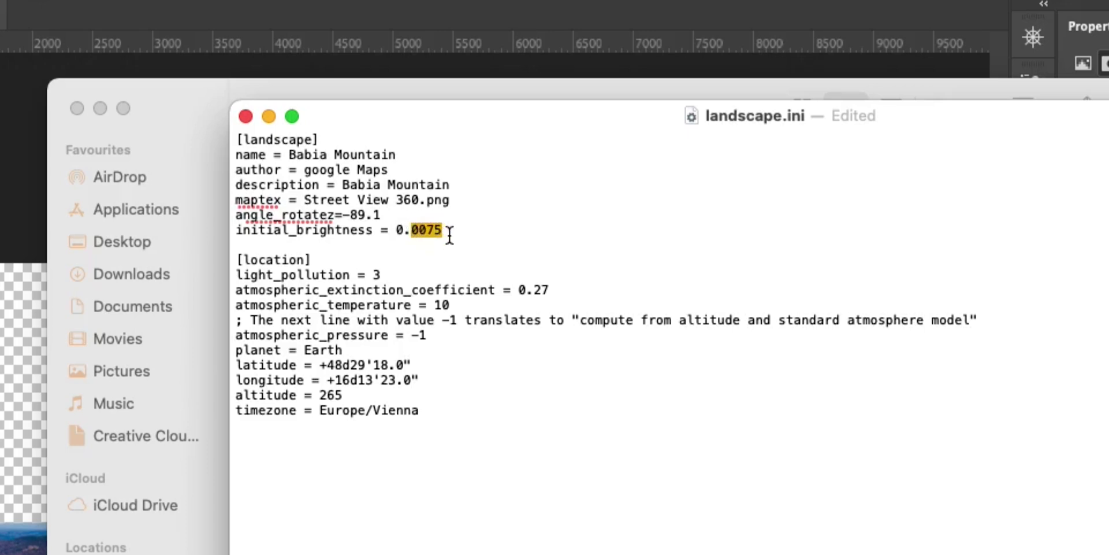
type("5")
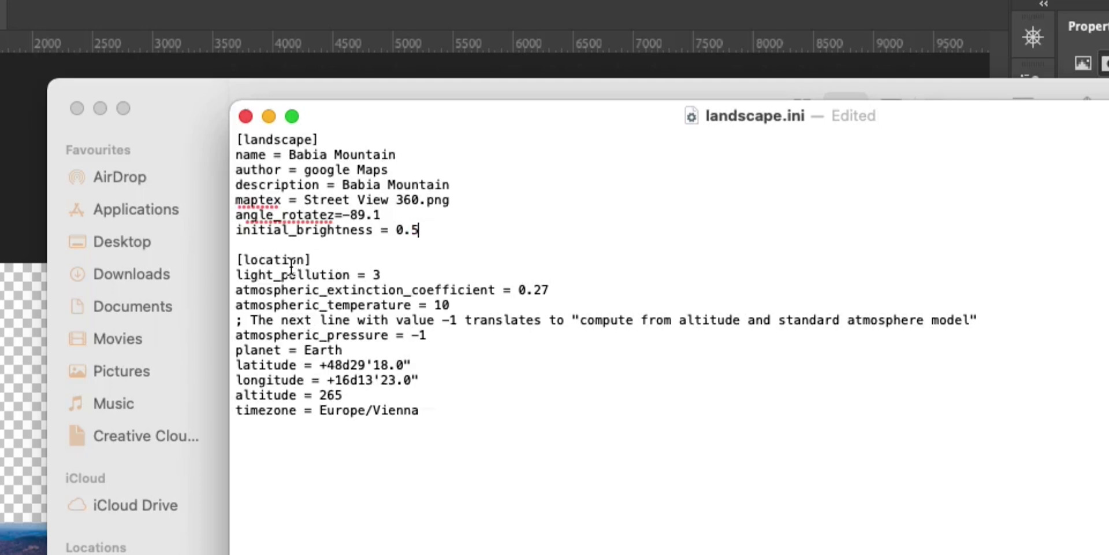
- Change the timezone to Europe/Warsaw and select the latitude, longitude and altitude lines
double_click(392, 409)
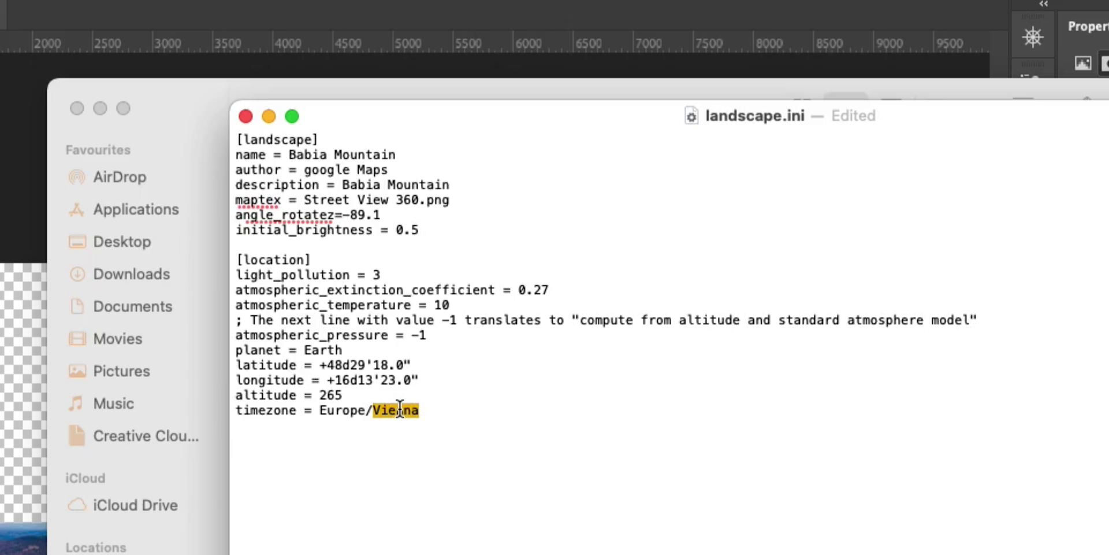
type("Warsaw")
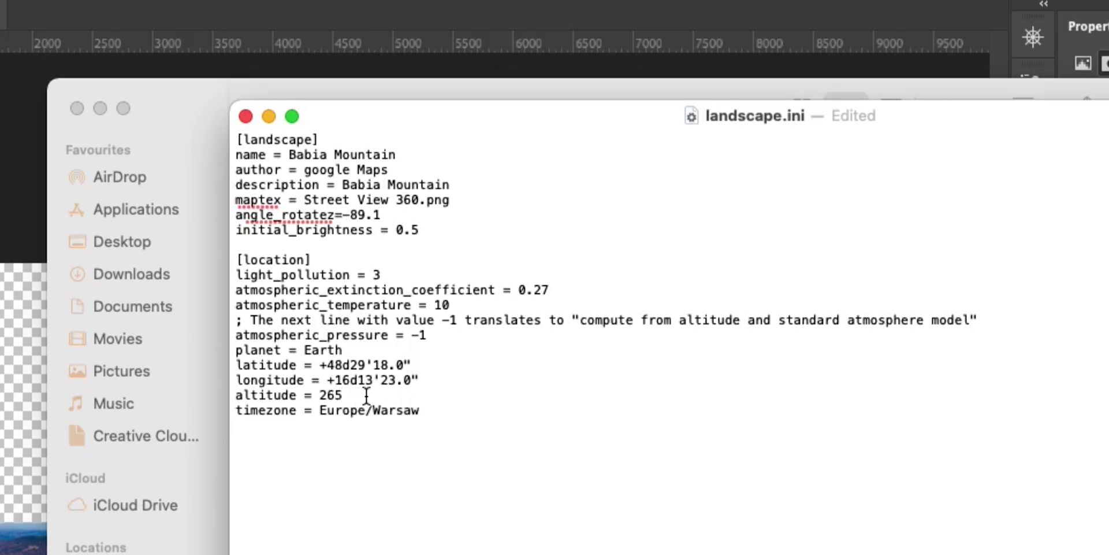
left_click_drag(396, 393, 222, 366)
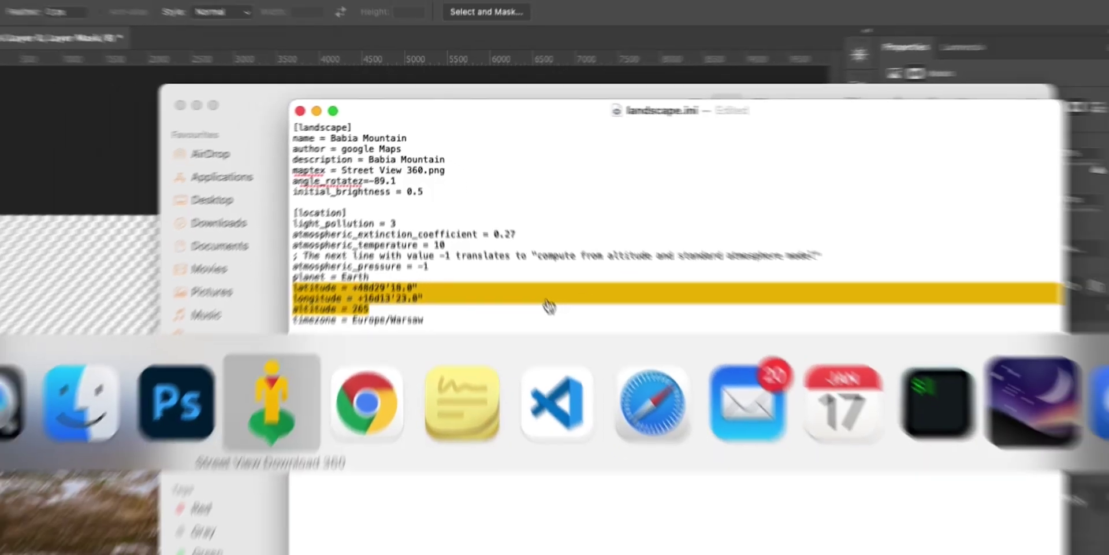
left_click(218, 509)
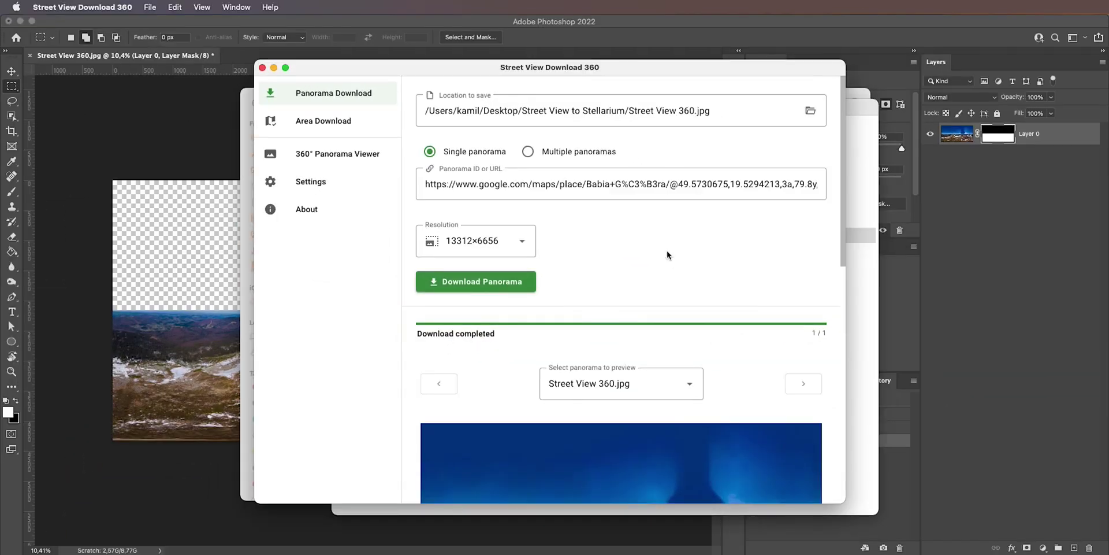
- Copy the Geolocation value 49.573068, 19.529421 from Street View Download 360
scroll(623, 273, "down", 10)
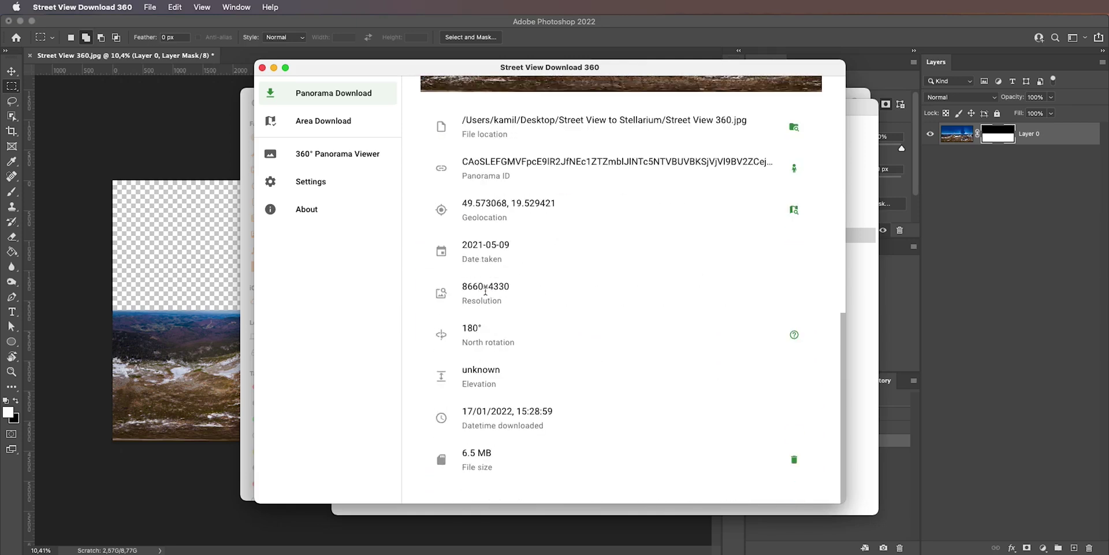
triple_click(483, 204)
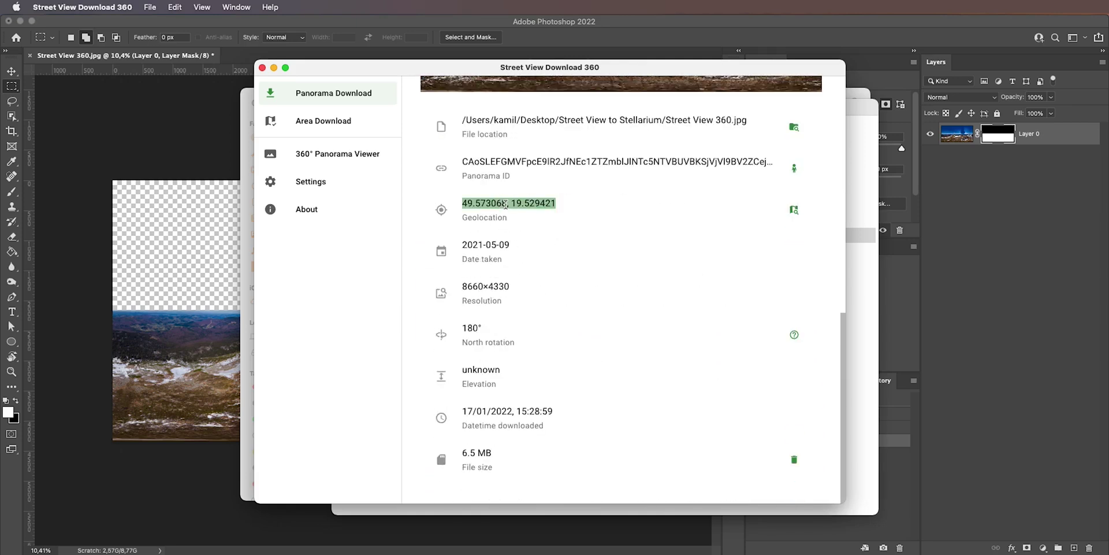
right_click(506, 207)
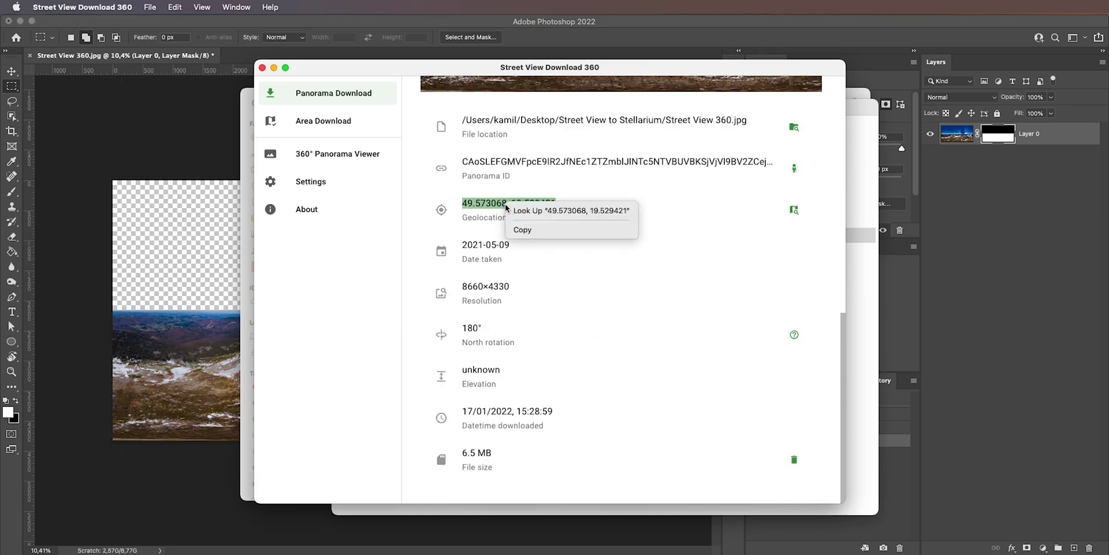
left_click(555, 233)
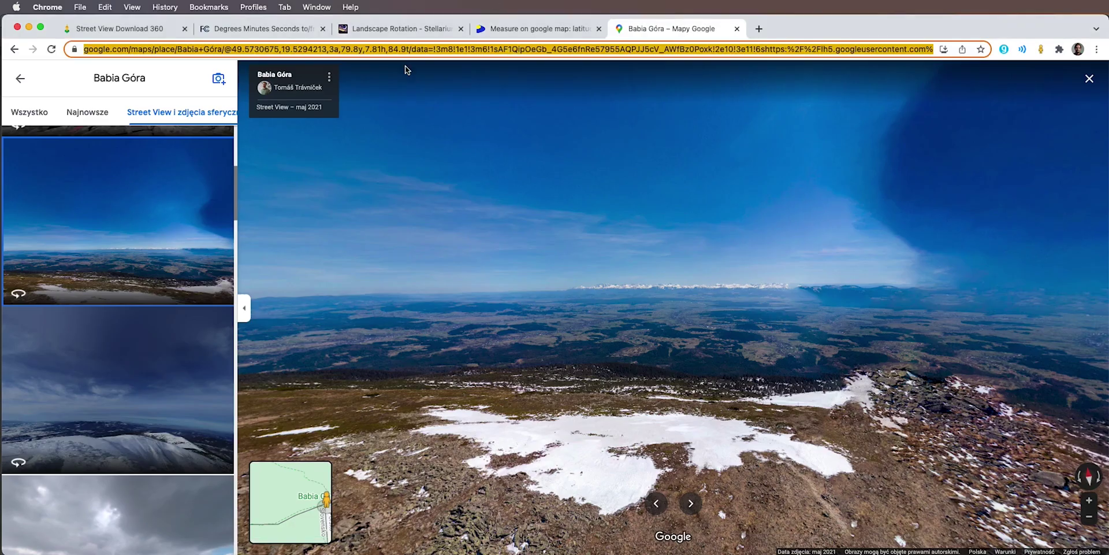
- Enter 49.573068 as Decimal Latitude and 19.529421 as Decimal Longitude in the FCC converter
left_click(276, 29)
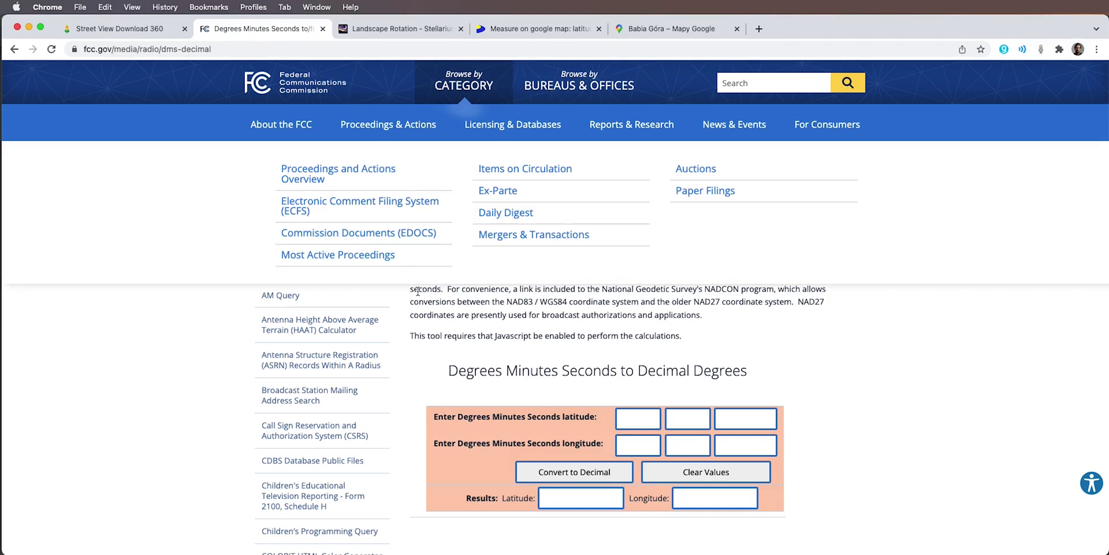
scroll(425, 308, "down", 7)
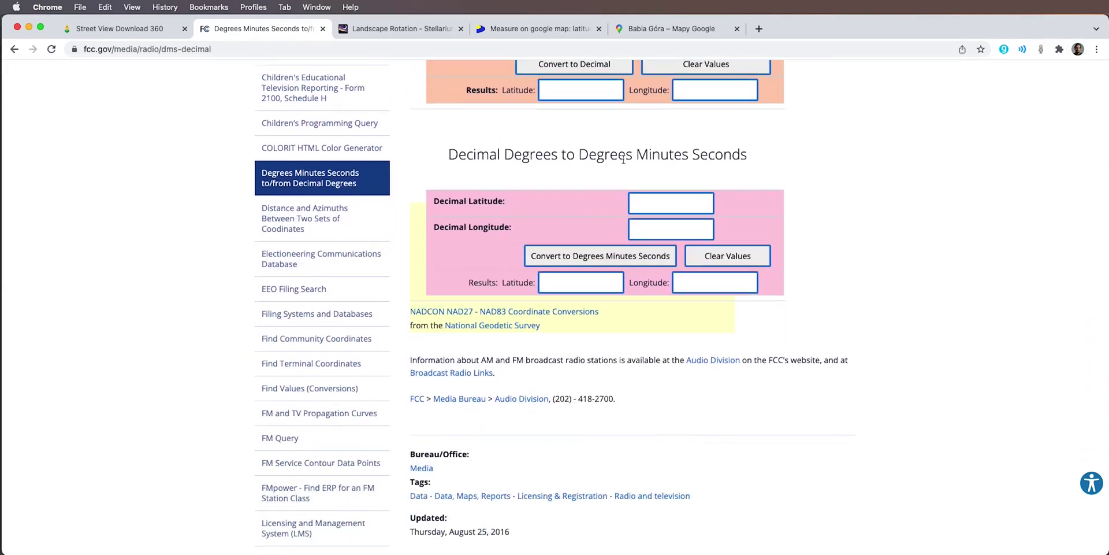
left_click(308, 44)
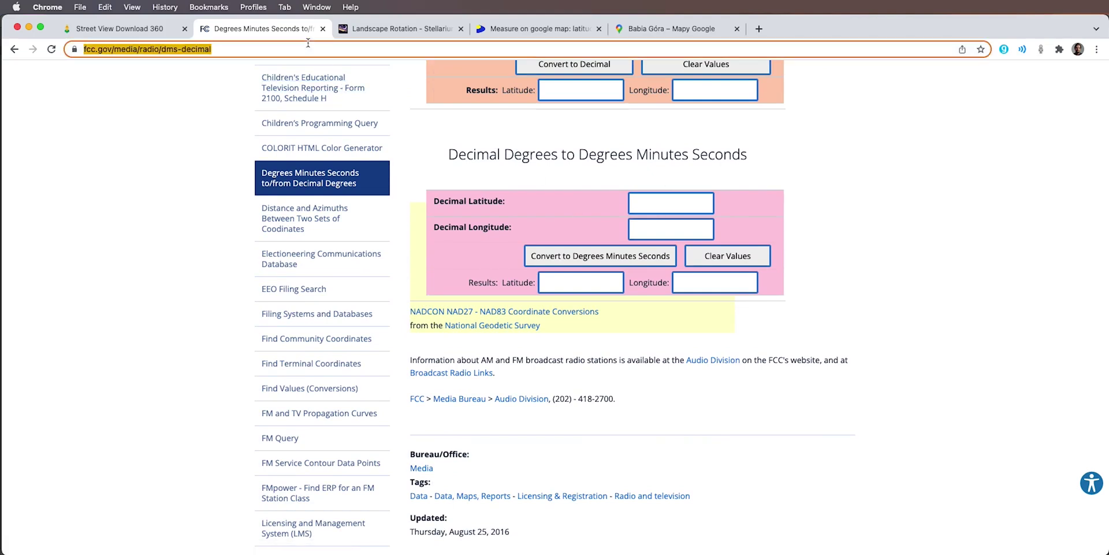
key("super+v")
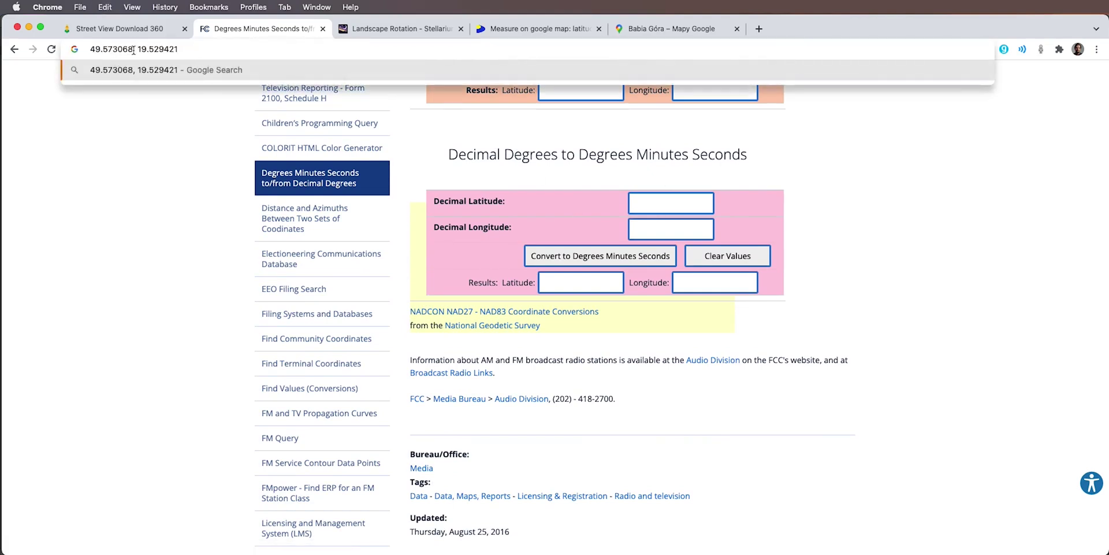
double_click(92, 49)
left_click(641, 203)
key("super+v")
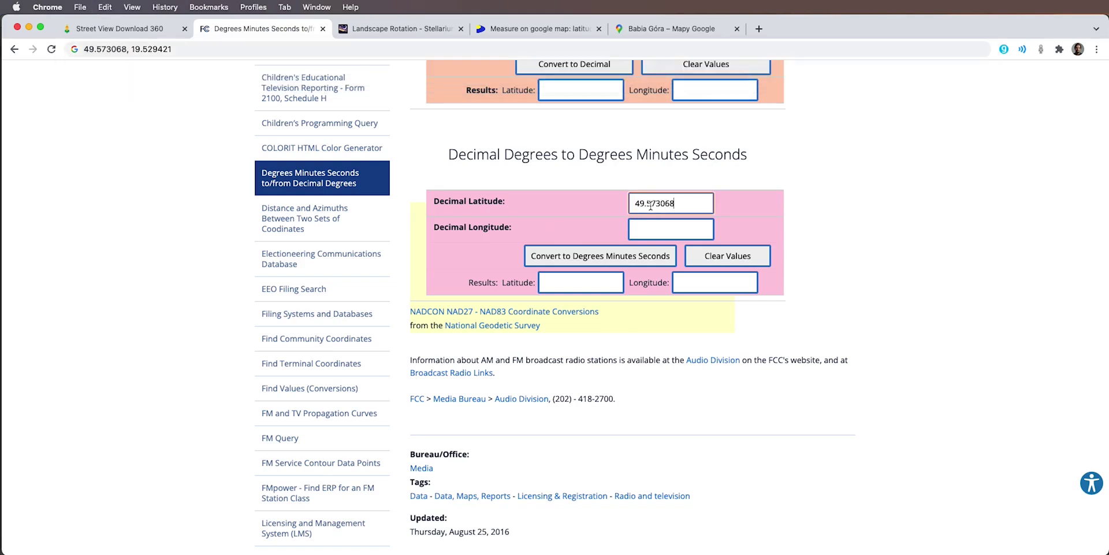
double_click(130, 49)
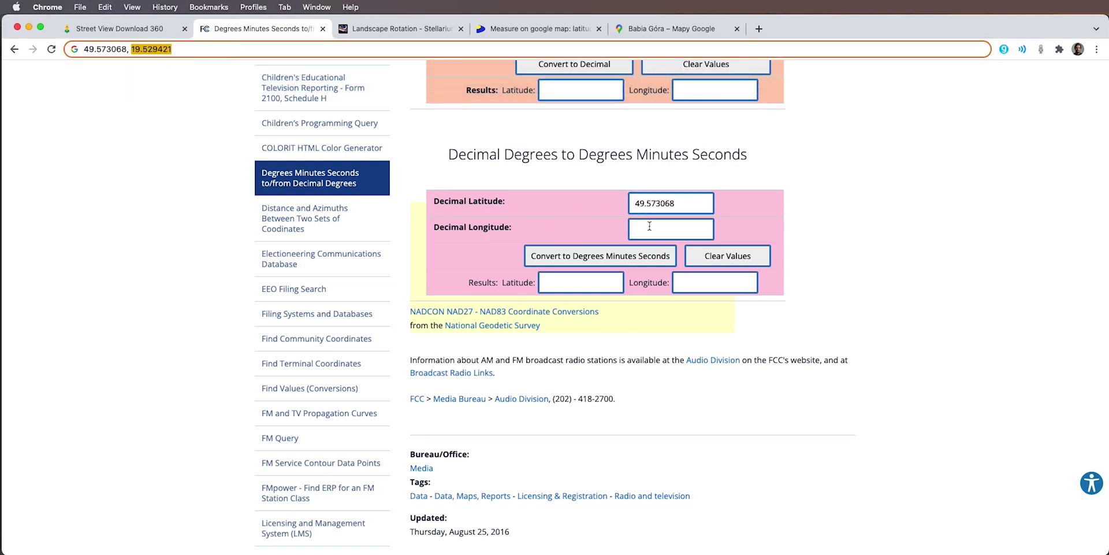
left_click(649, 226)
key("super+v")
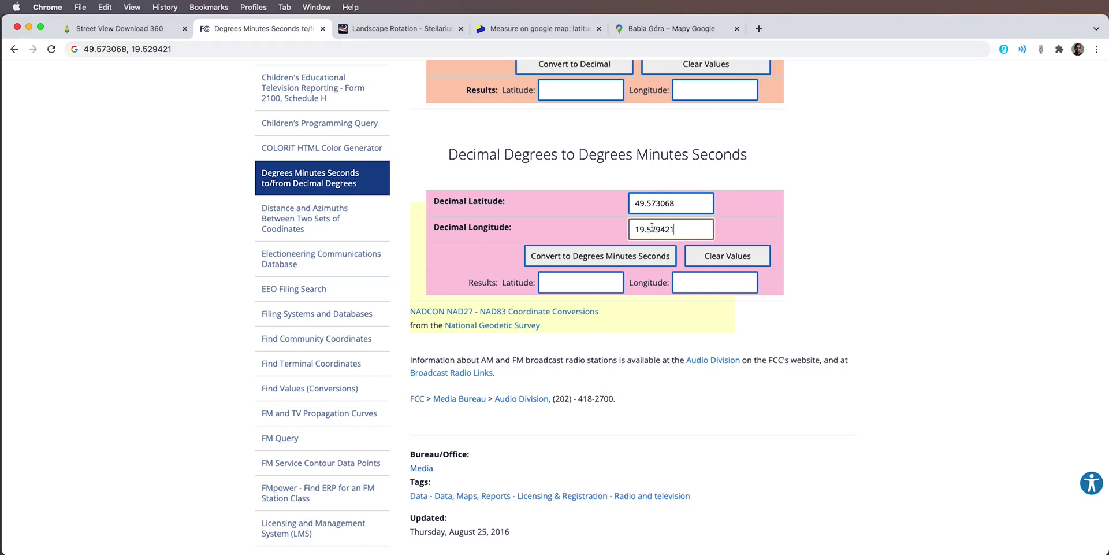
- Convert to degrees-minutes-seconds and copy the latitude result 49° 34' 23.0442" for landscape.ini
left_click(577, 264)
left_click_drag(611, 282, 453, 282)
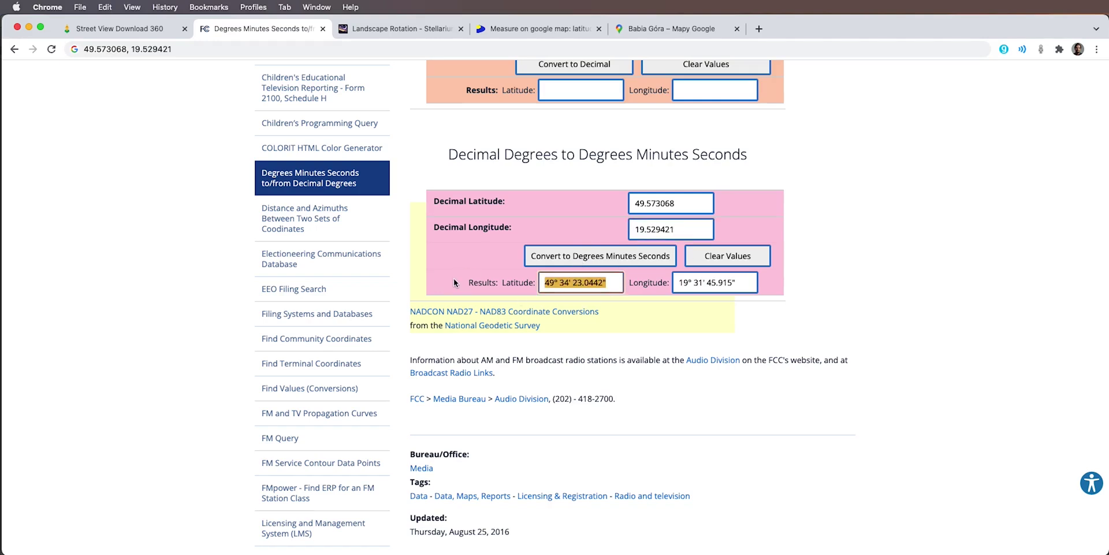
key("super+c")
key("super+Tab")
key("super+Tab")
left_click(414, 255)
- Paste the converted latitude into landscape.ini as +49d34'23.0442", replacing ° with d and removing spaces
left_click(431, 232)
key("super+v")
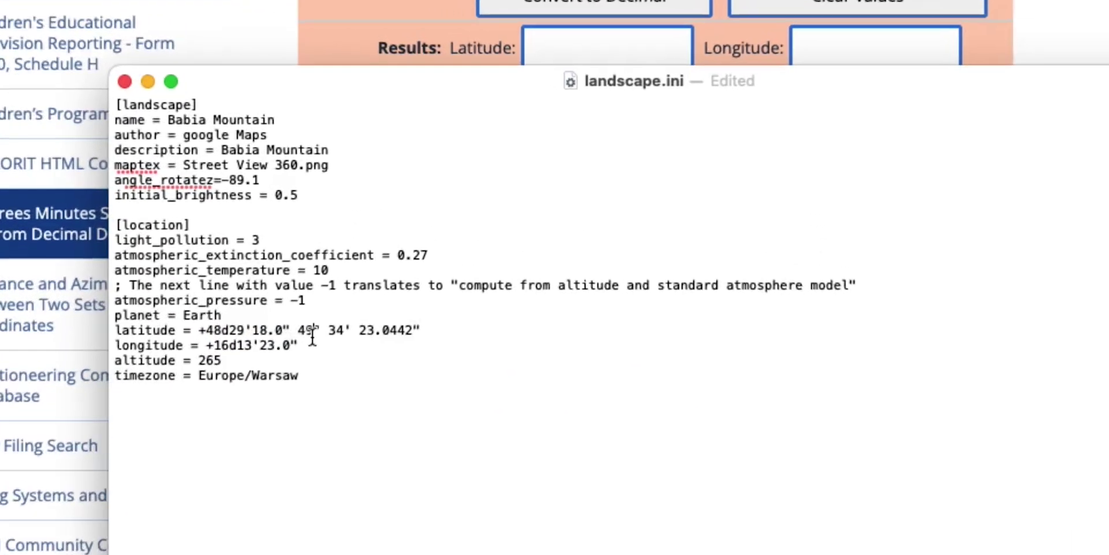
key("Delete")
key("BackSpace")
type("d")
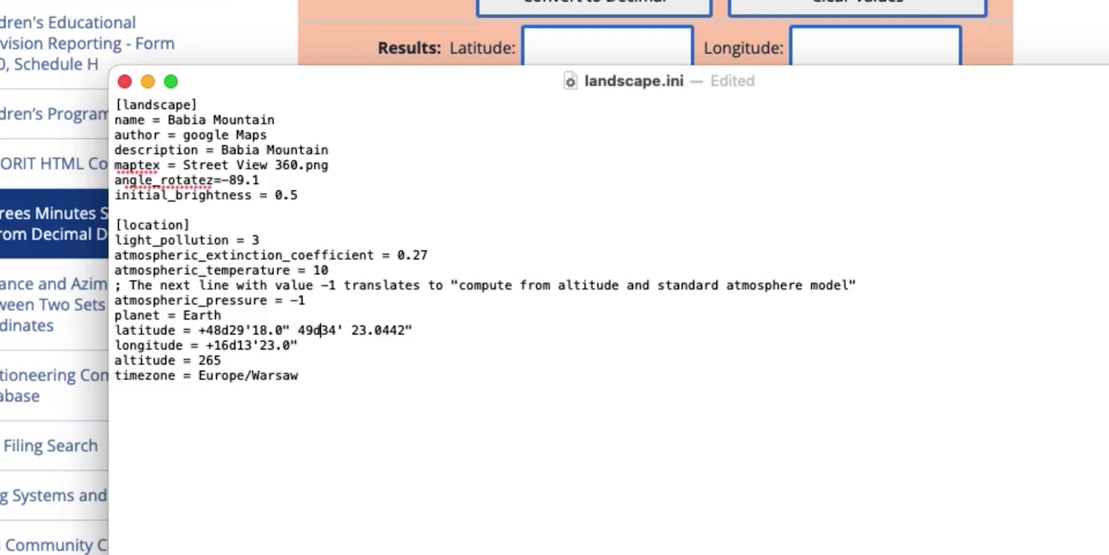
key("Right")
key("Right")
key("BackSpace")
key("BackSpace")
key("BackSpace")
key("BackSpace")
key("BackSpace")
key("BackSpace")
key("BackSpace")
key("BackSpace")
key("BackSpace")
key("BackSpace")
key("BackSpace")
key("BackSpace")
key("BackSpace")
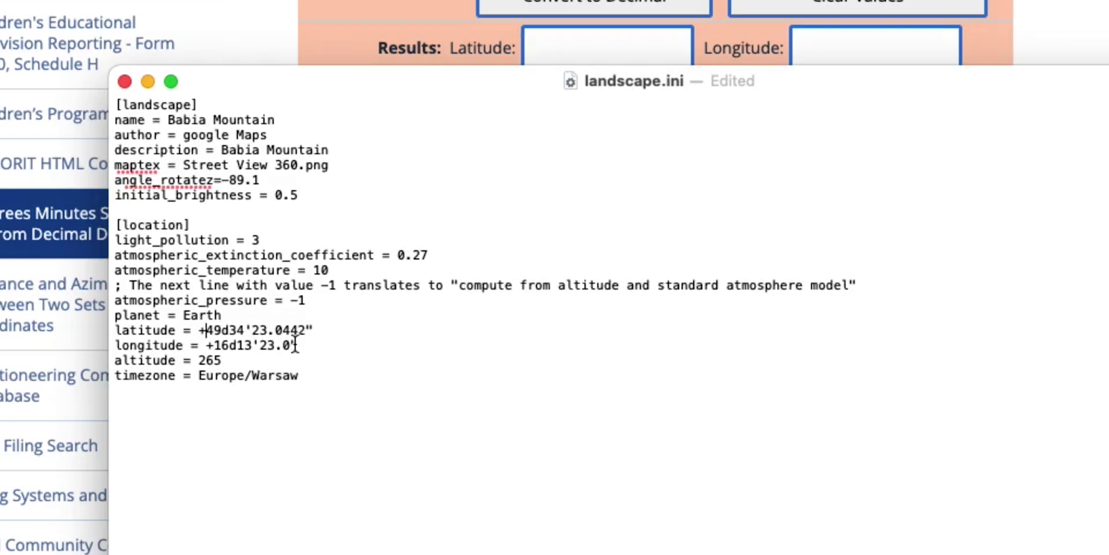
- Replace the old longitude +16d13'23.0" with +19d31'45.915", using d for ° and no spaces
key("super+Tab")
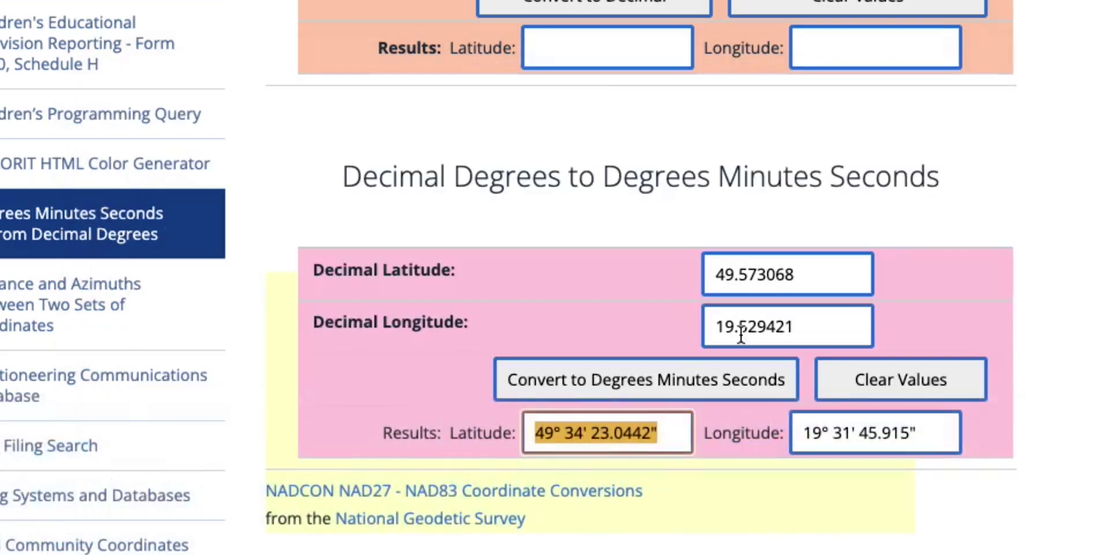
left_click(924, 432)
key("super+a")
key("super+Tab")
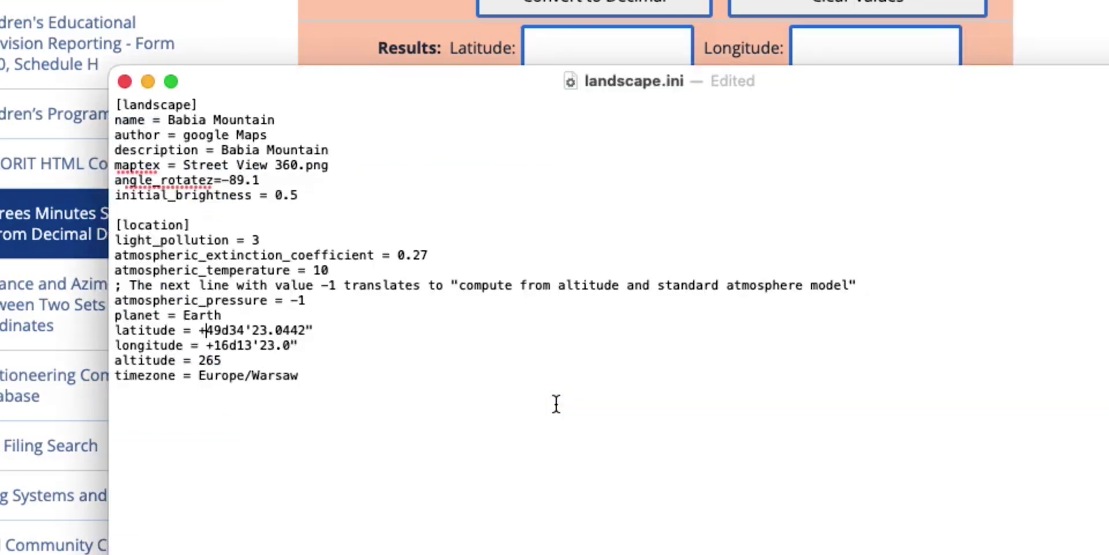
left_click(216, 346)
left_click_drag(216, 347, 567, 346)
key("super+v")
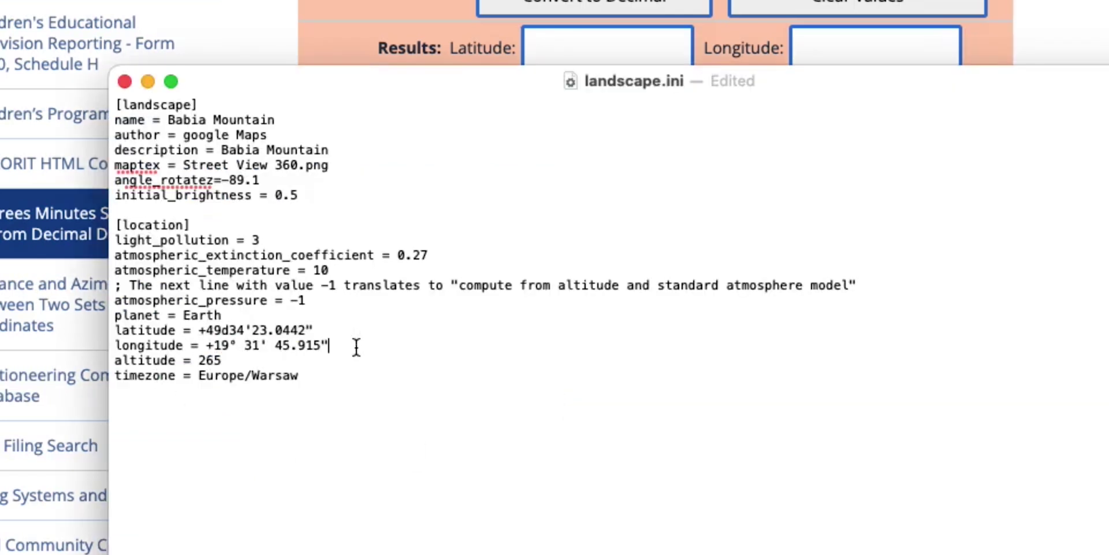
left_click(245, 345)
key("BackSpace")
key("BackSpace")
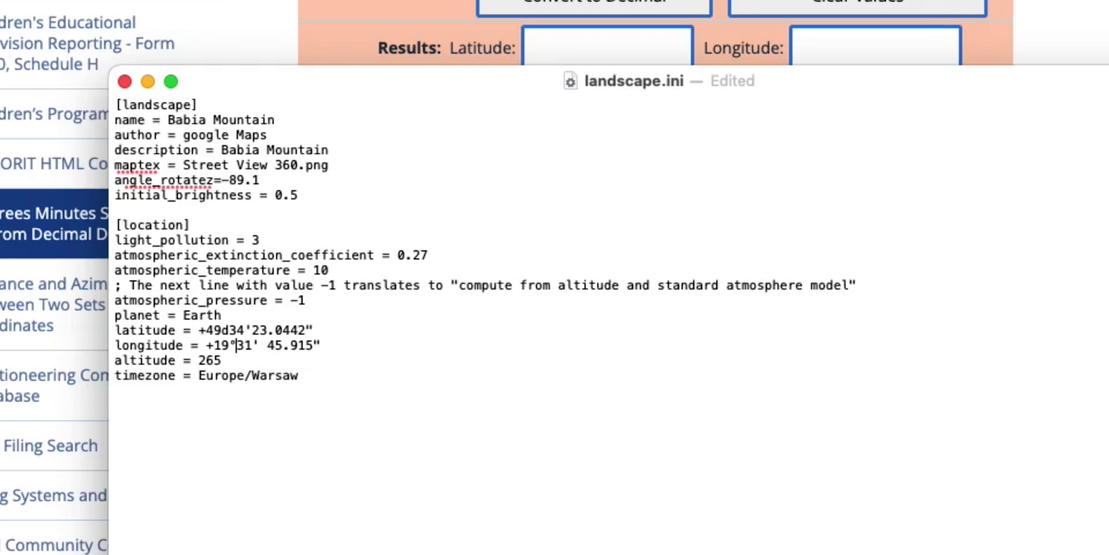
type("d")
key("Delete")
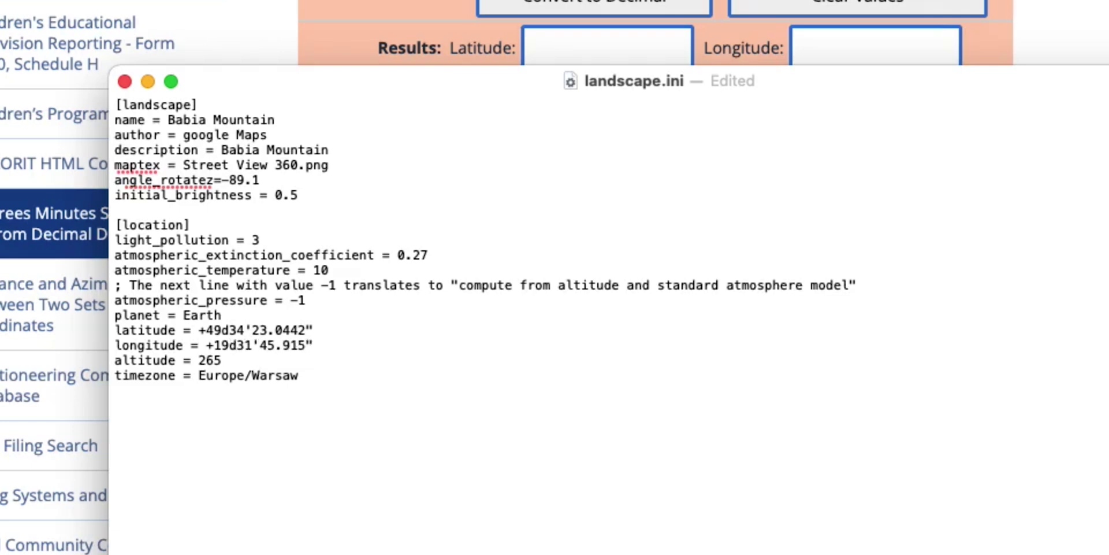
left_click(691, 29)
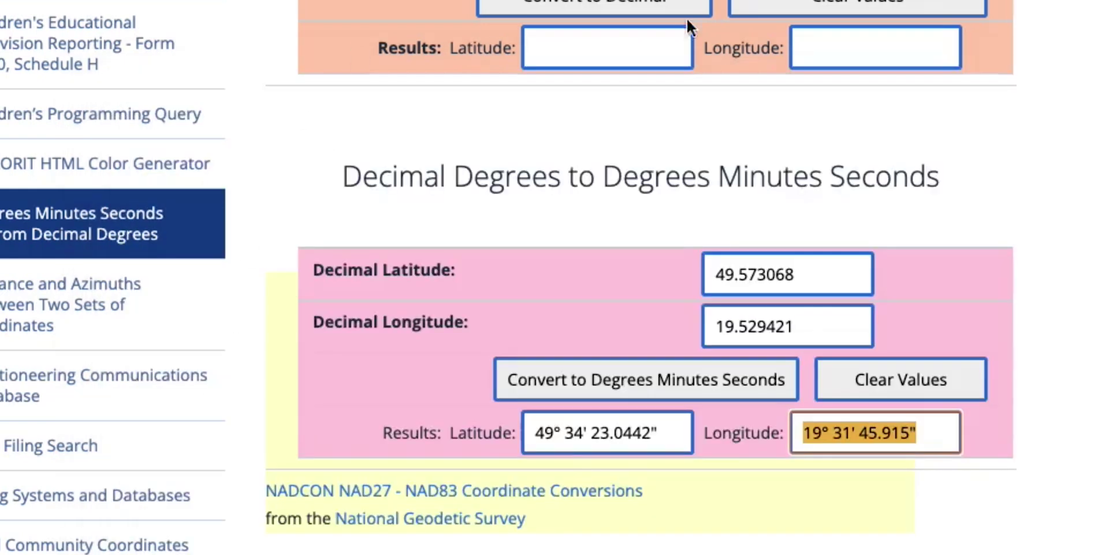
left_click(714, 2)
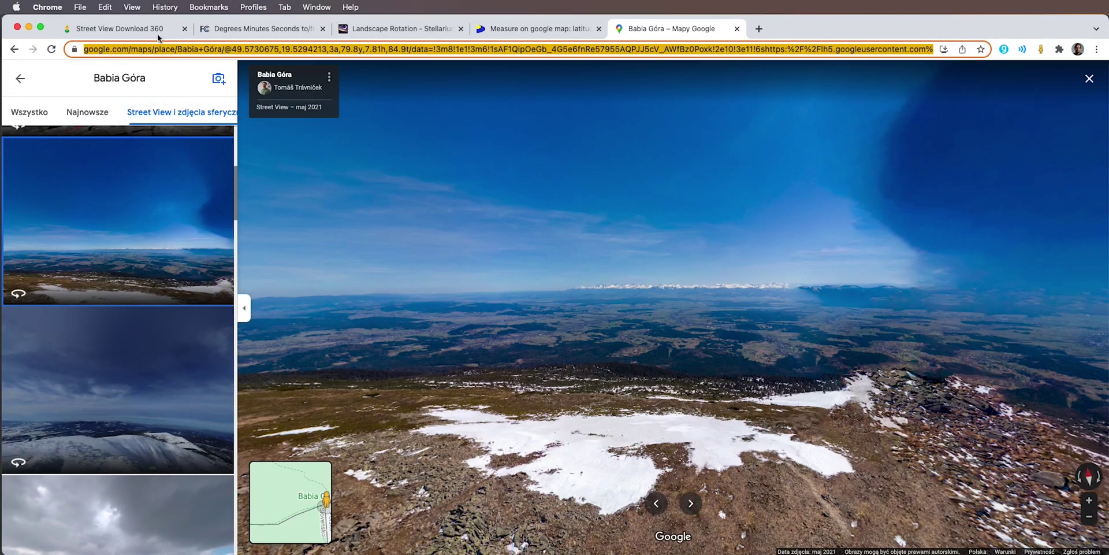
- Google 'babia góra elevation' in a new Chrome tab, which gives 1 725 m
left_click(759, 29)
type("bibia")
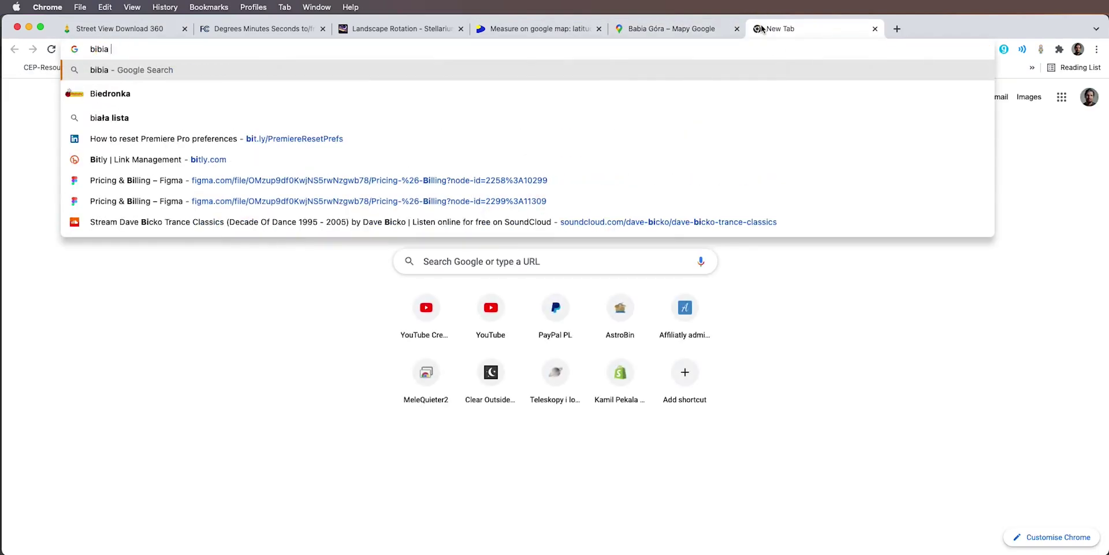
key("BackSpace")
key("BackSpace")
key("BackSpace")
key("BackSpace")
type("abia gó")
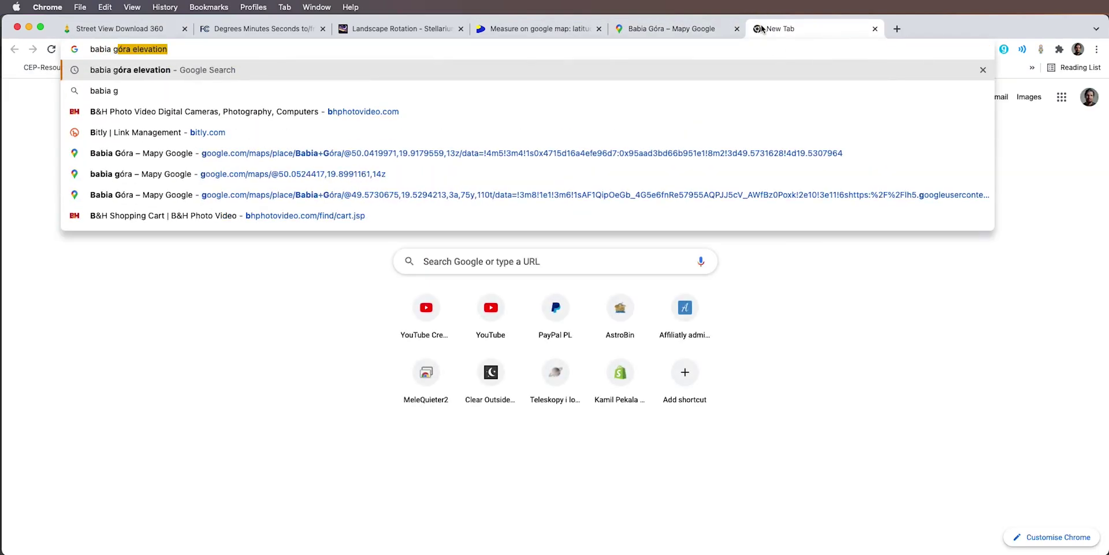
key("Return")
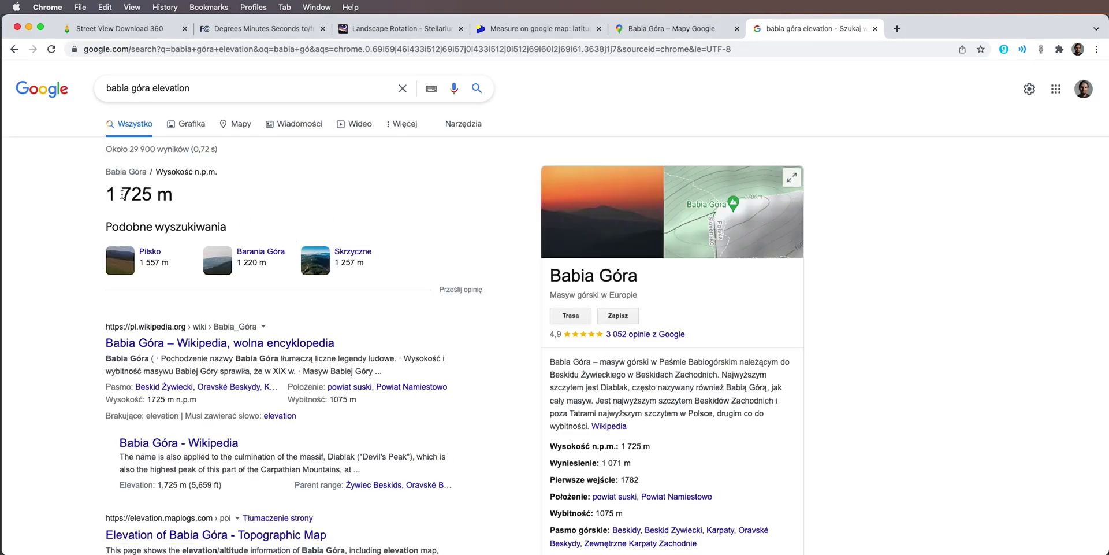
key("super+Tab")
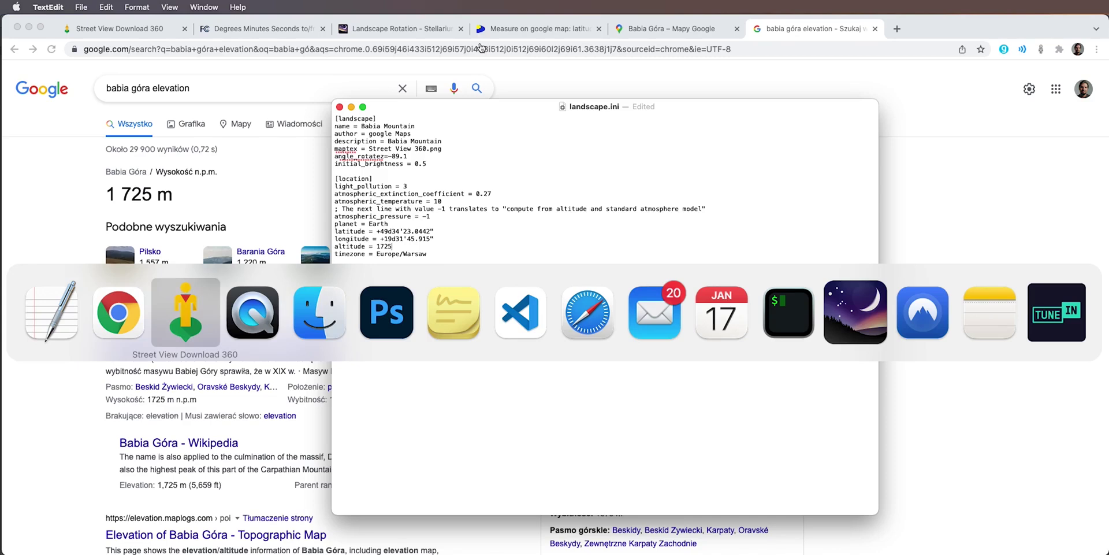
- Check the panorama's 180° north rotation in Street View Download 360
key("super+Tab")
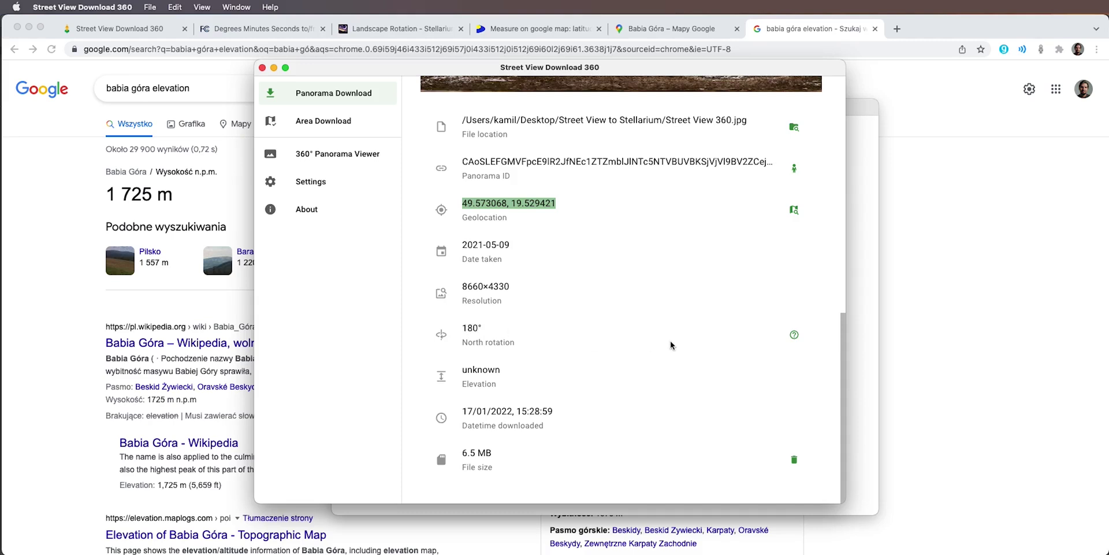
mouse_move(792, 339)
- Zoom in and out on the horizon of the masked Street View 360 panorama in Photoshop
left_click(520, 548)
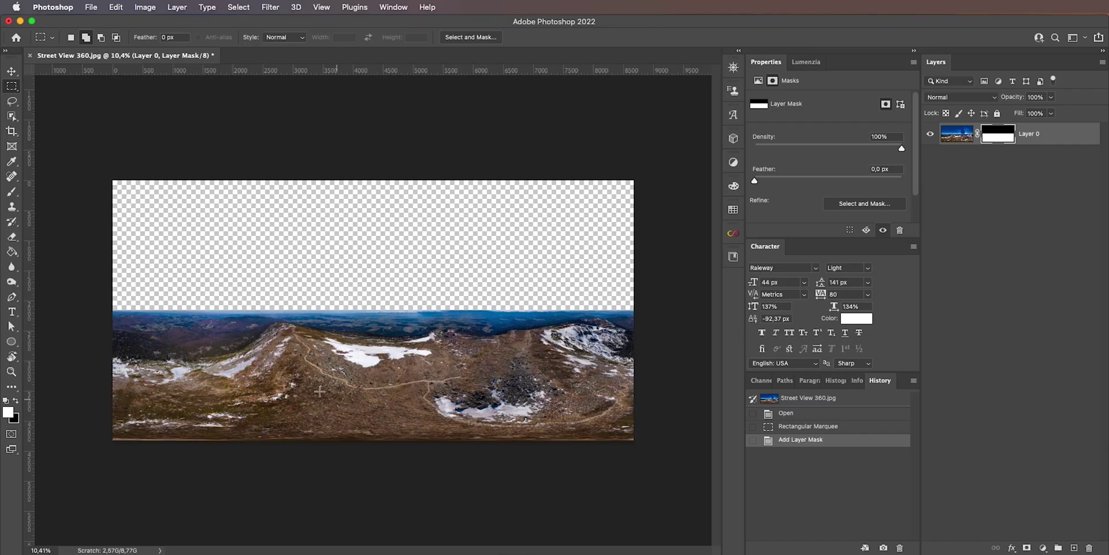
scroll(290, 352, "up", 10, "alt")
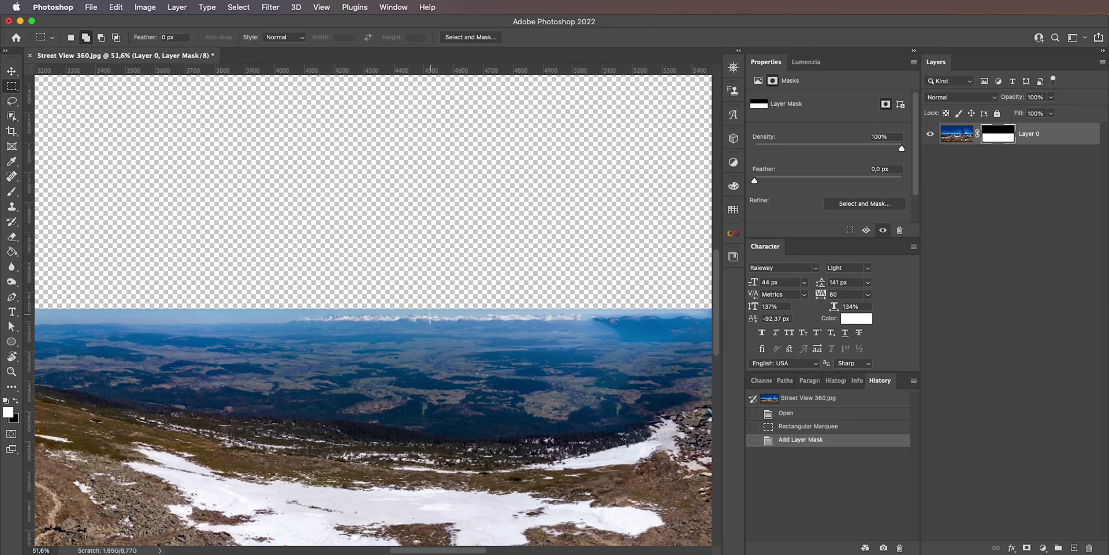
scroll(442, 318, "down", 4, "alt")
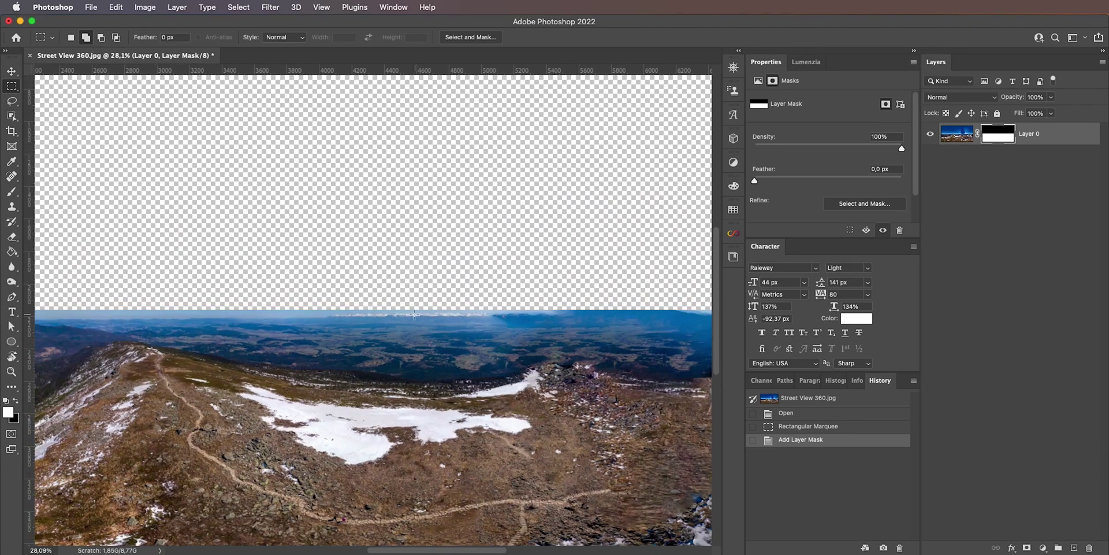
key("super+Tab")
key("super+Tab")
key("super+Tab")
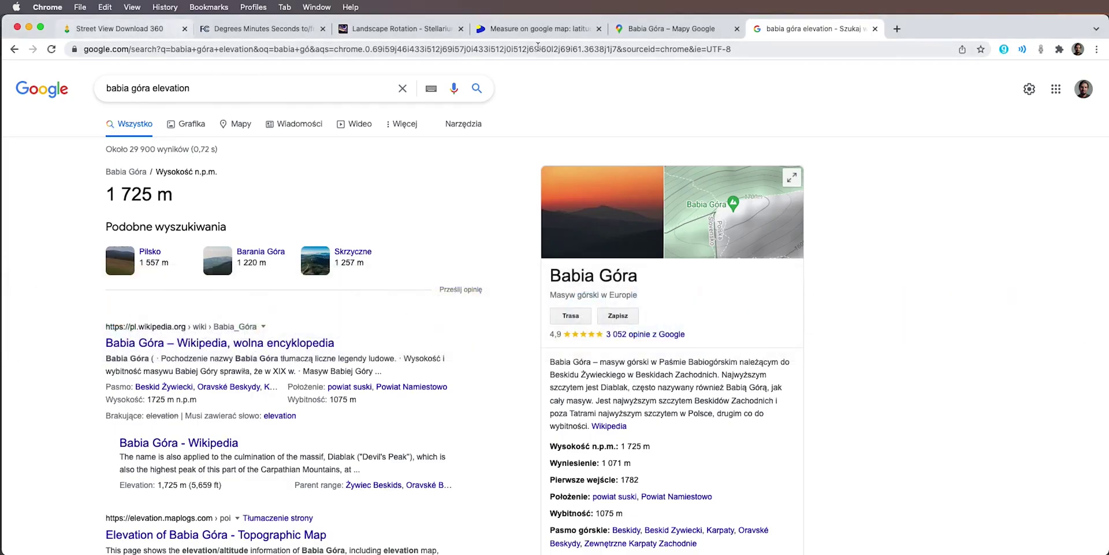
- Leave Street View for the Babia Góra place panel, then zoom out and pan the map to include the Tatras
left_click(643, 34)
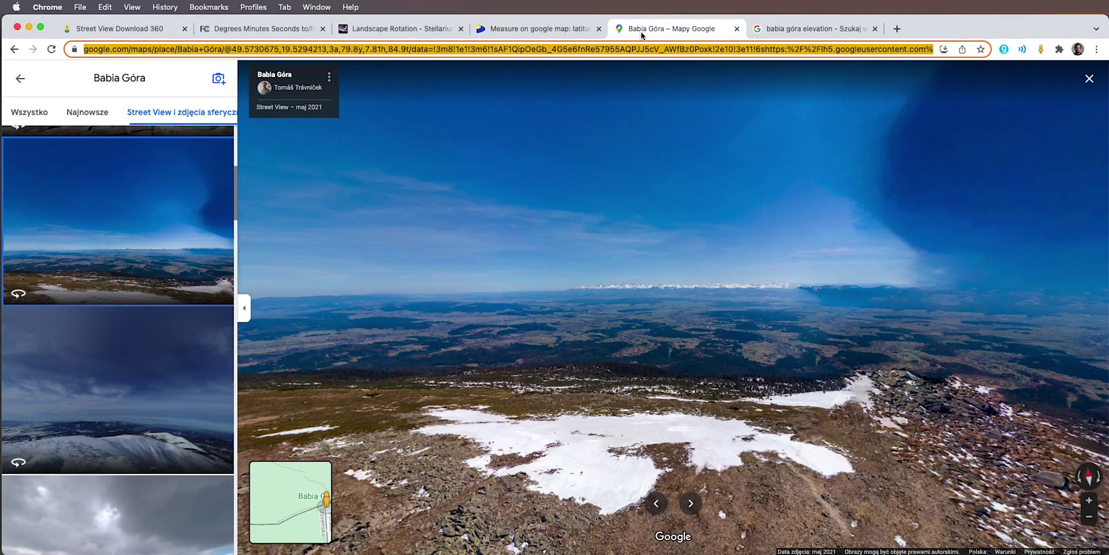
left_click(26, 80)
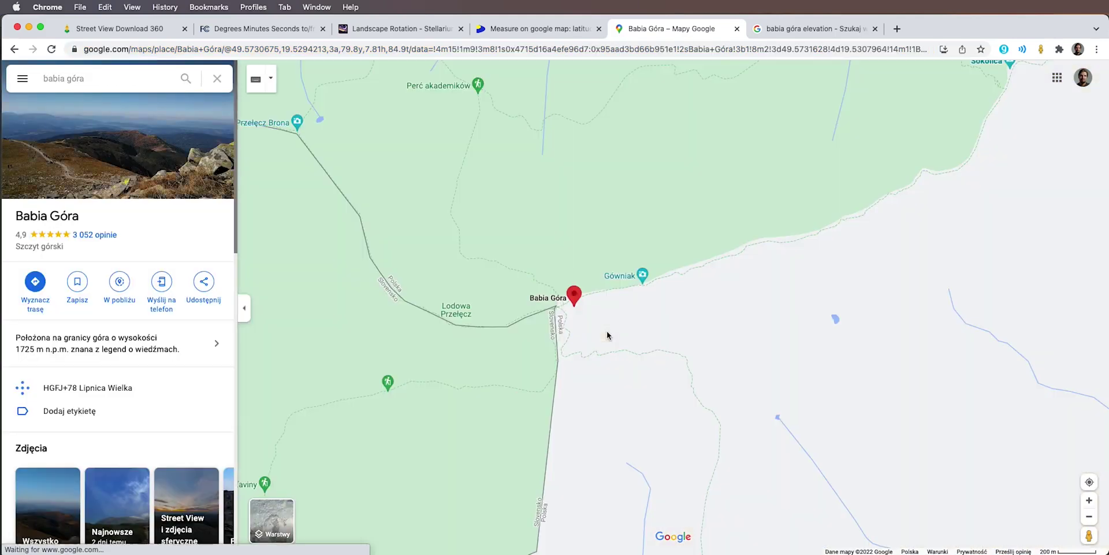
scroll(773, 338, "down", 10)
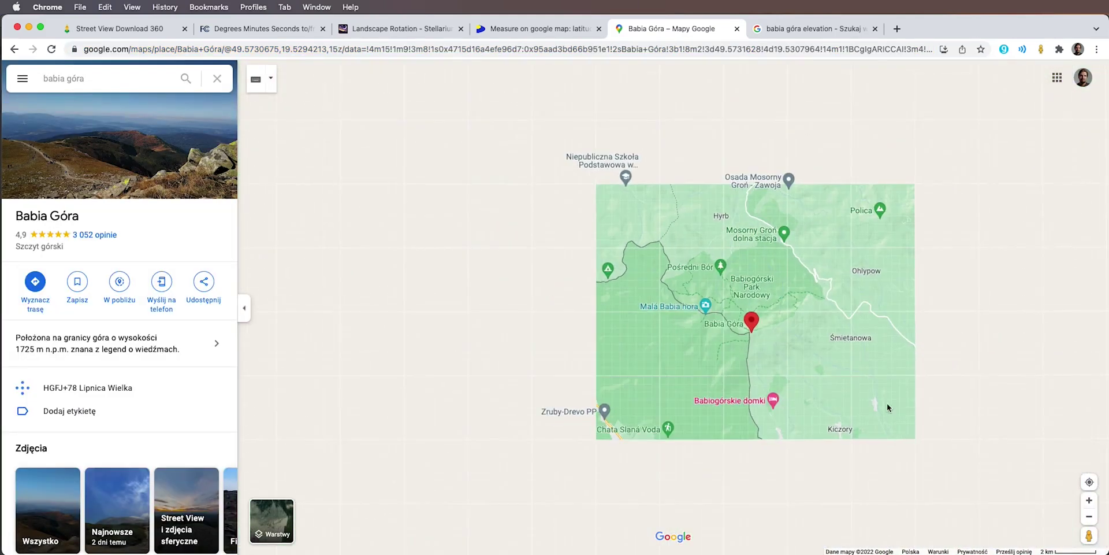
scroll(712, 188, "down", 5)
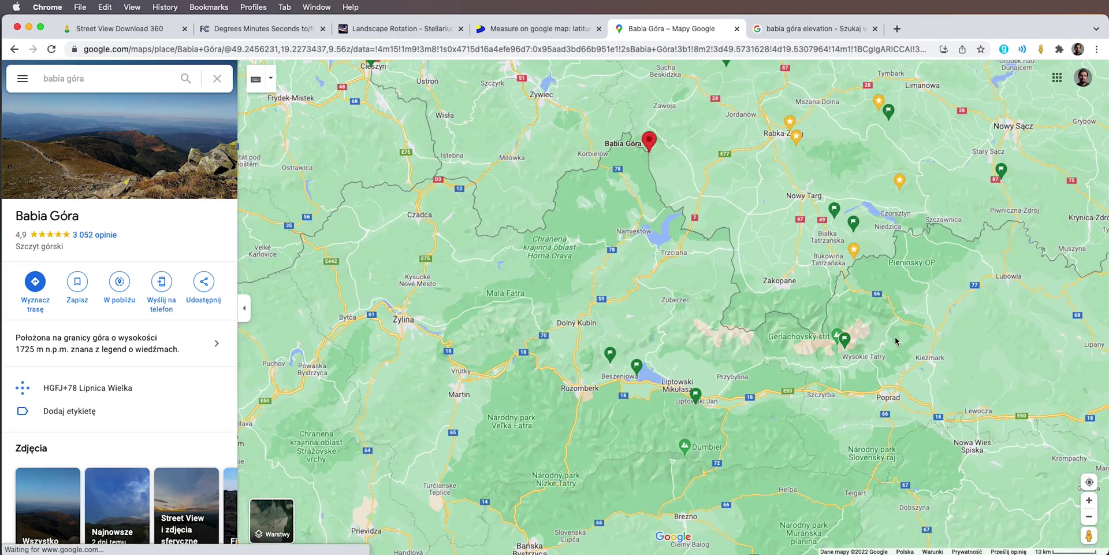
left_click_drag(858, 342, 759, 342)
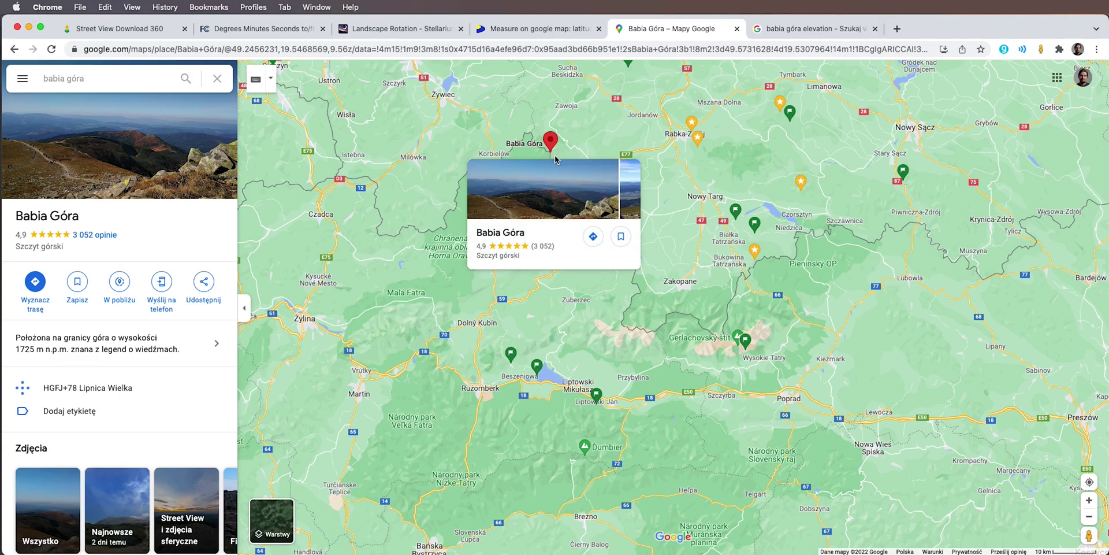
mouse_move(550, 150)
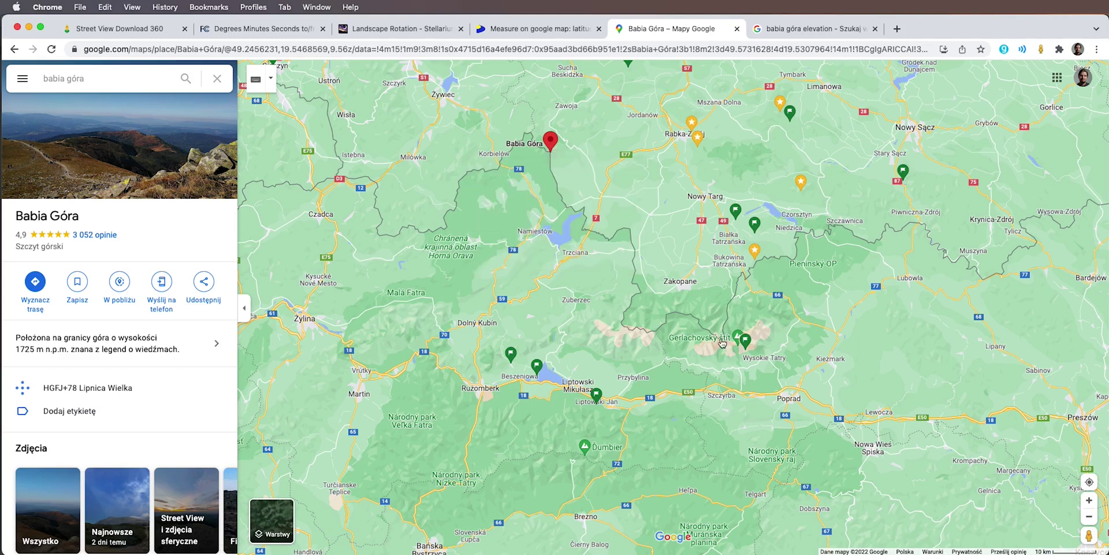
mouse_move(734, 342)
left_click(534, 29)
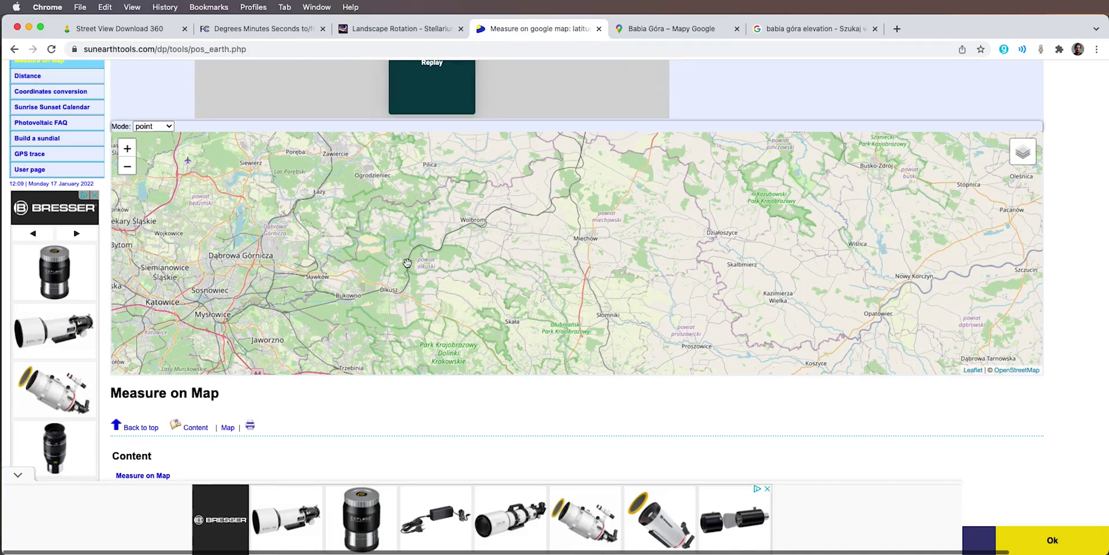
- Search the SunEarthTools measuring map for Babia Góra
scroll(149, 98, "up", 3)
left_click(188, 103)
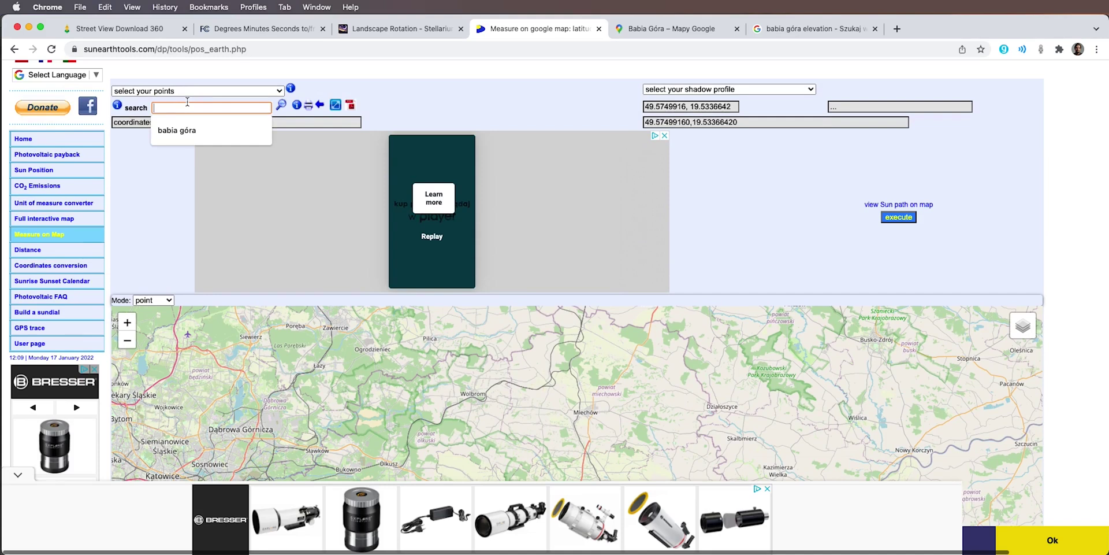
left_click(183, 132)
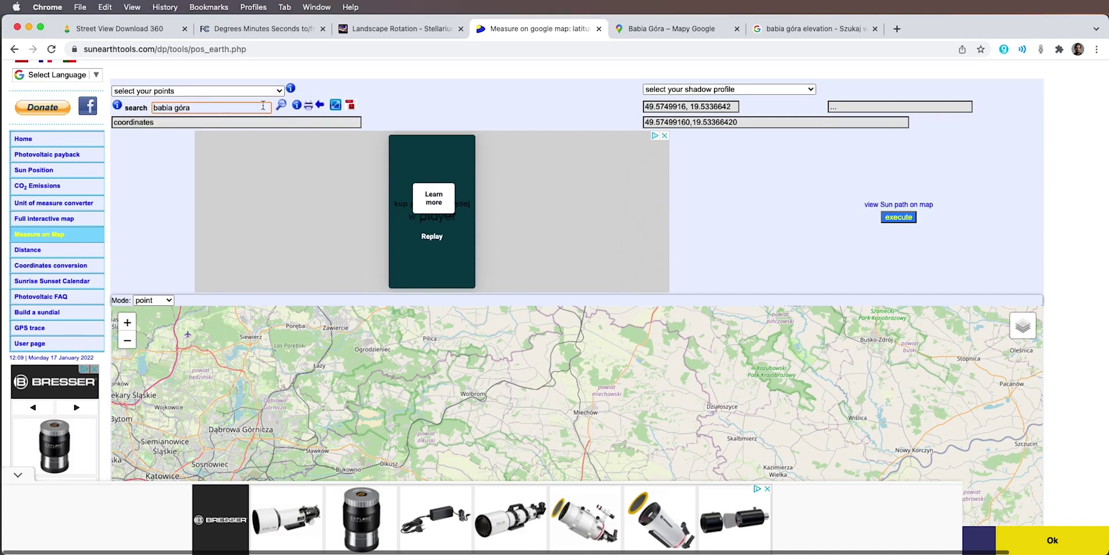
left_click(281, 105)
left_click_drag(624, 410, 568, 327)
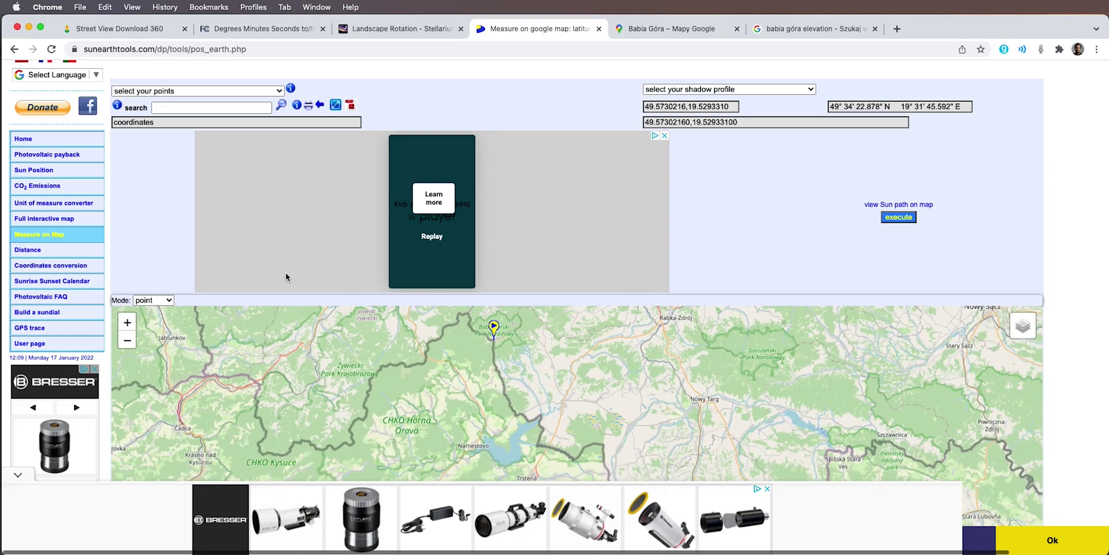
- Measure the distance from Babia Góra to Vysoké Tatry: 69.876 km at about 135.73°
left_click(164, 301)
left_click(162, 314)
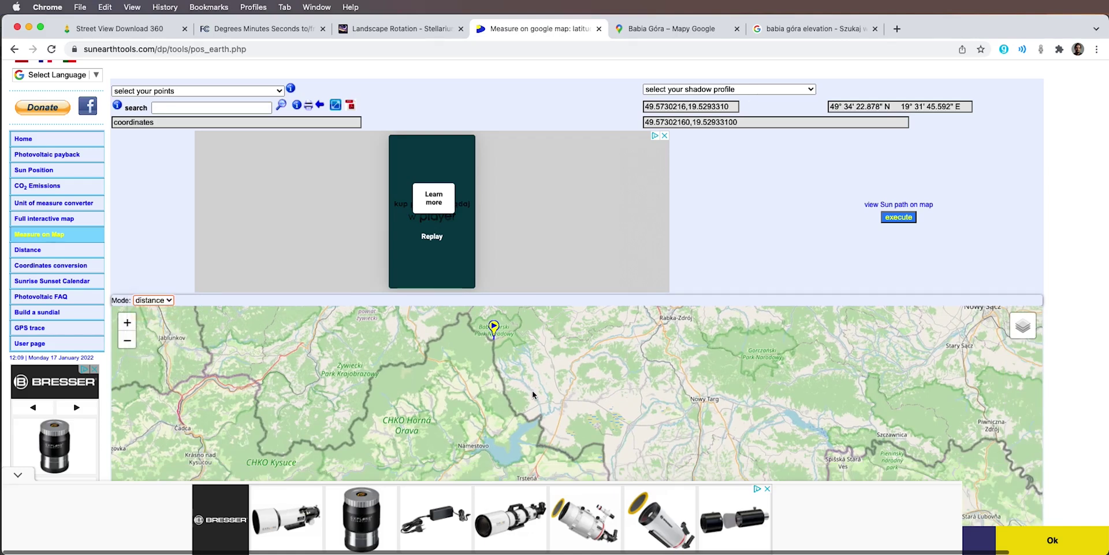
left_click_drag(687, 452, 679, 348)
left_click(629, 391)
left_click(652, 341)
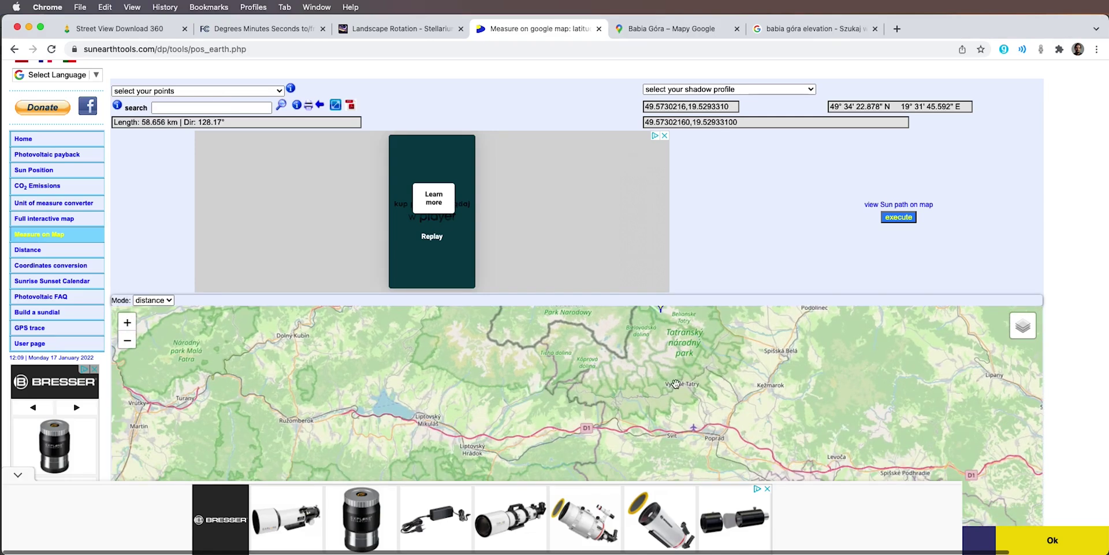
left_click(675, 392)
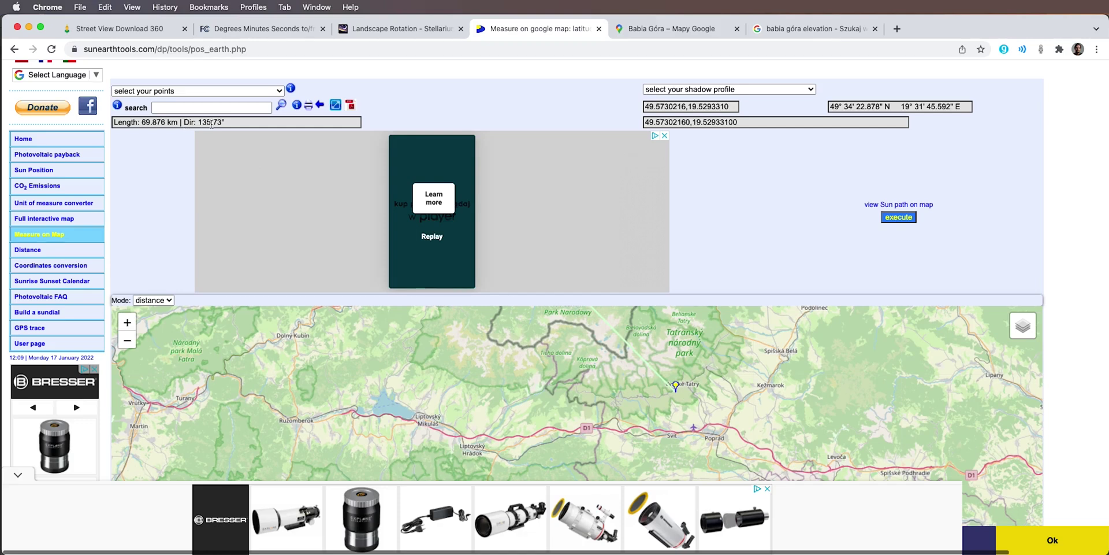
left_click(375, 33)
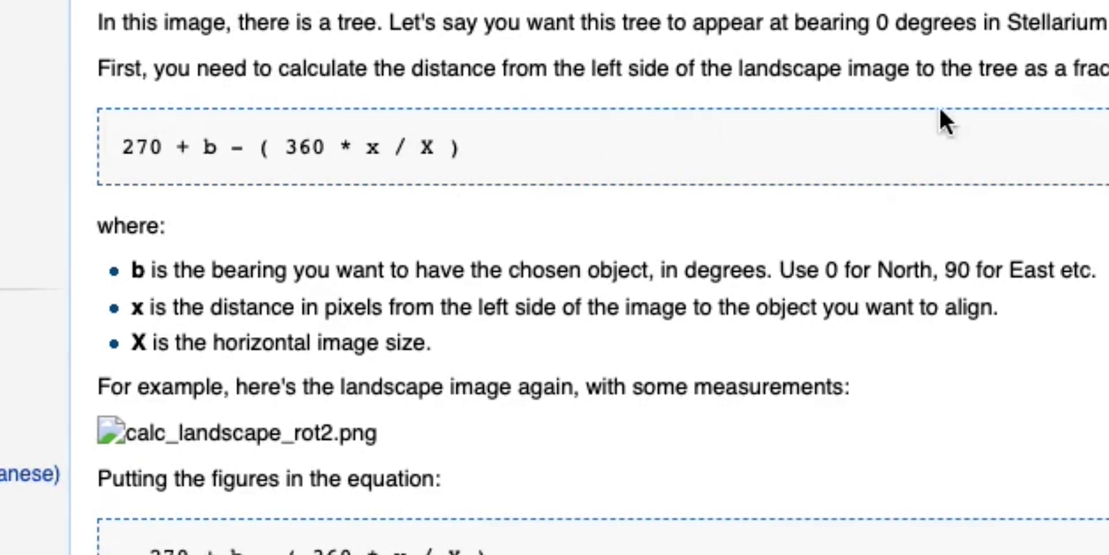
- Open Chrome's developer tools Console on the Stellarium wiki page
right_click(524, 233)
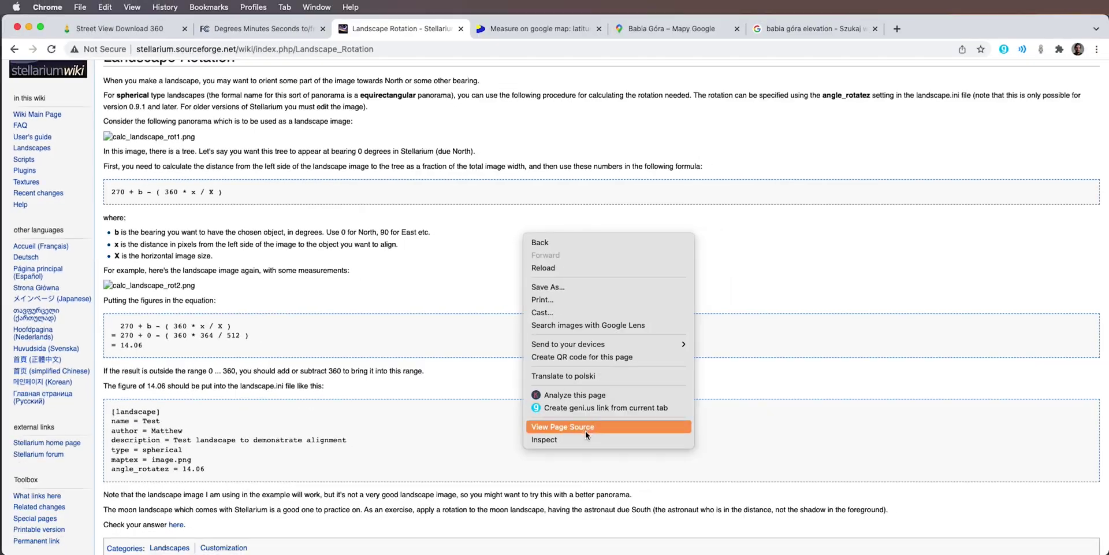
left_click(585, 439)
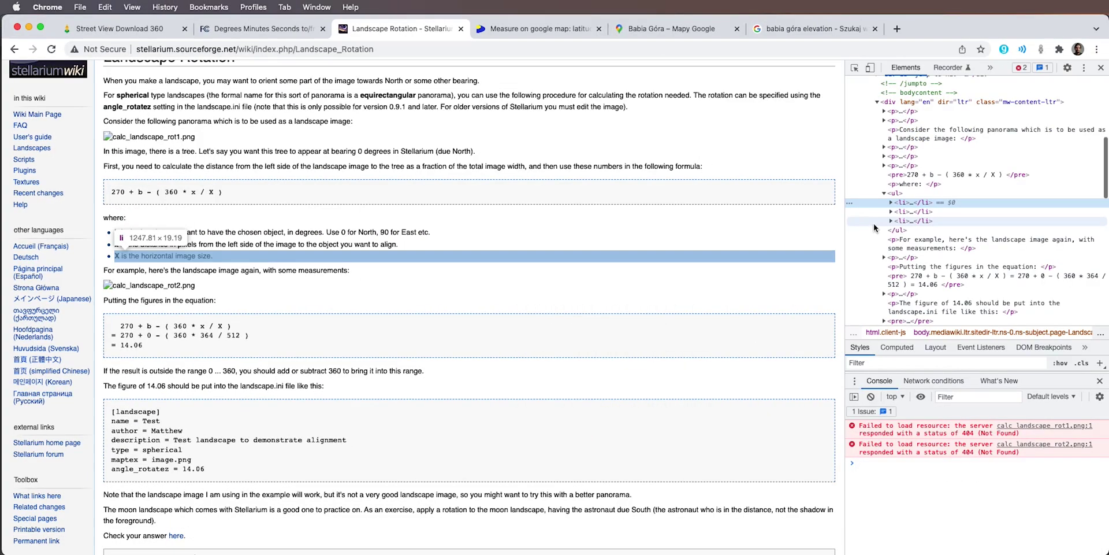
left_click(990, 67)
left_click(1014, 118)
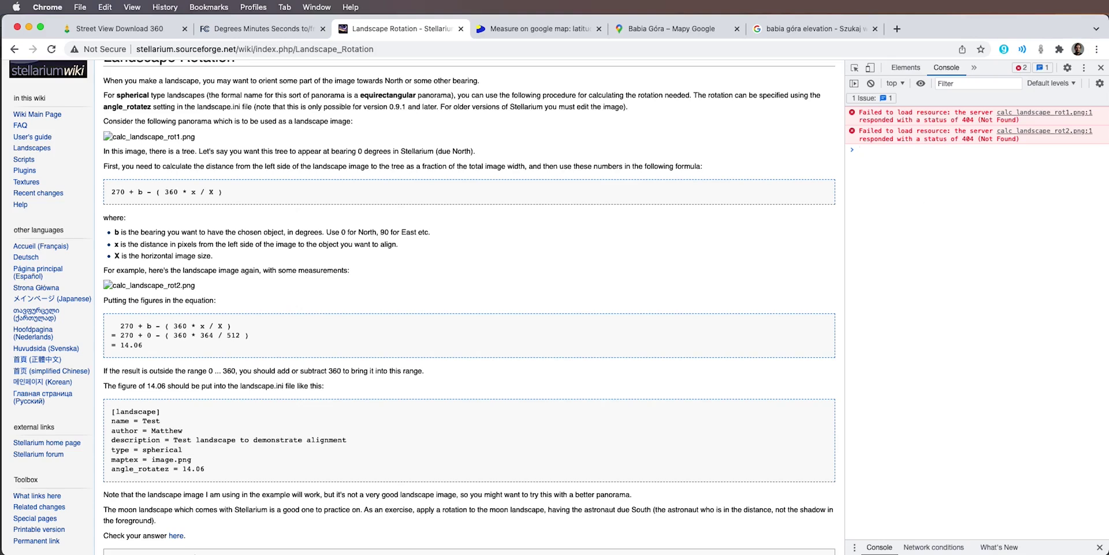
- Enter the rotation formula 270 + 135 - (360 * x / X) in the console
type("270 +")
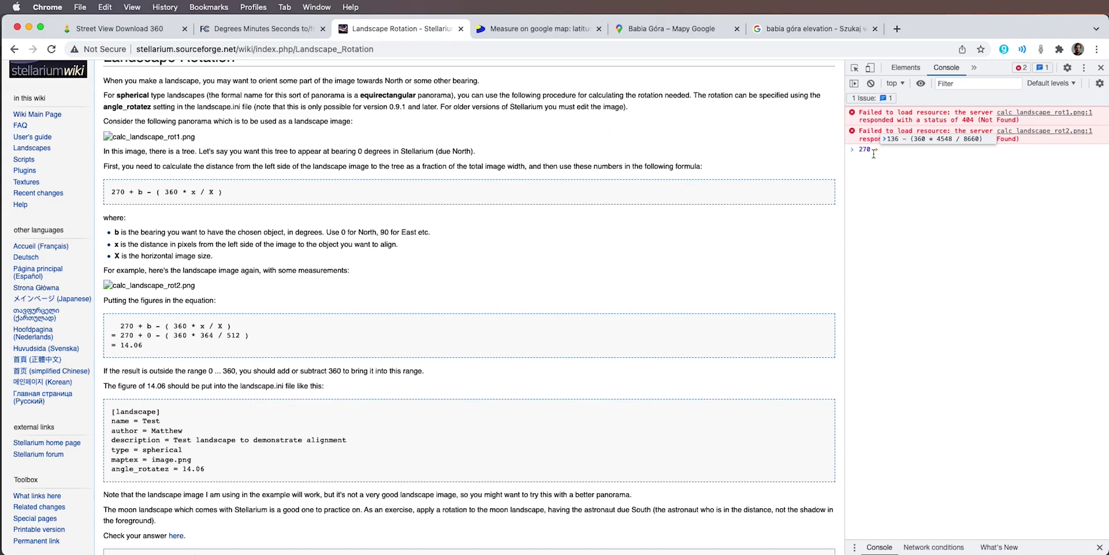
type("135")
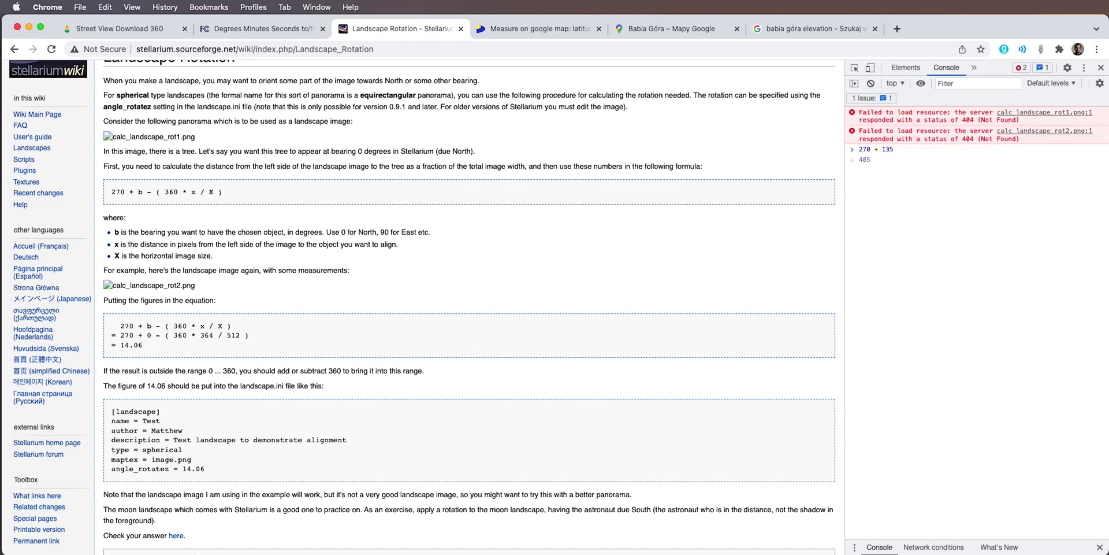
type(" - (")
key("Left")
key("Right")
type("360 * x / X")
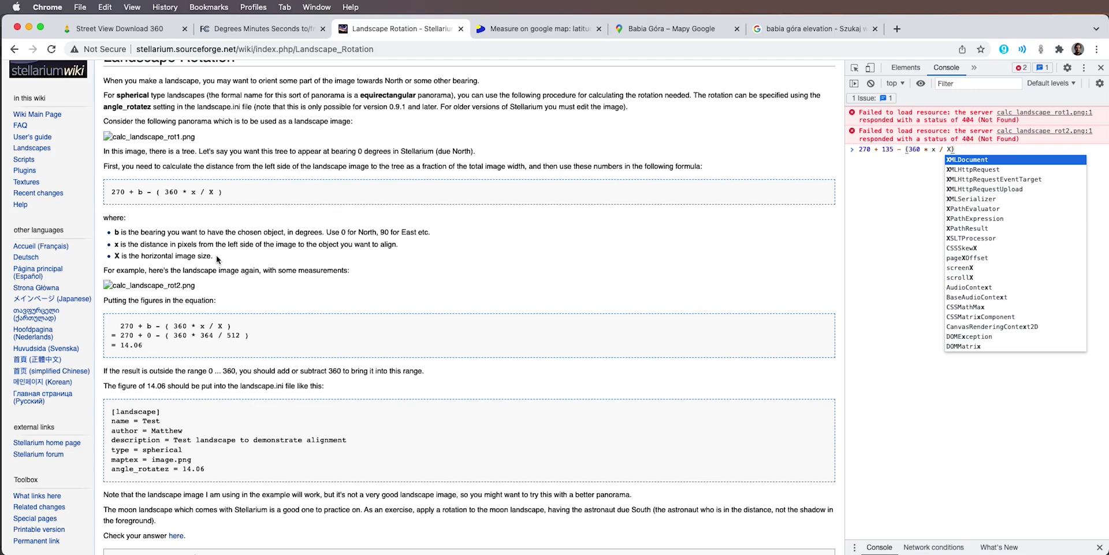
- Add a vertical guide at 50% of the panorama with View > New Guide
key("super+Tab")
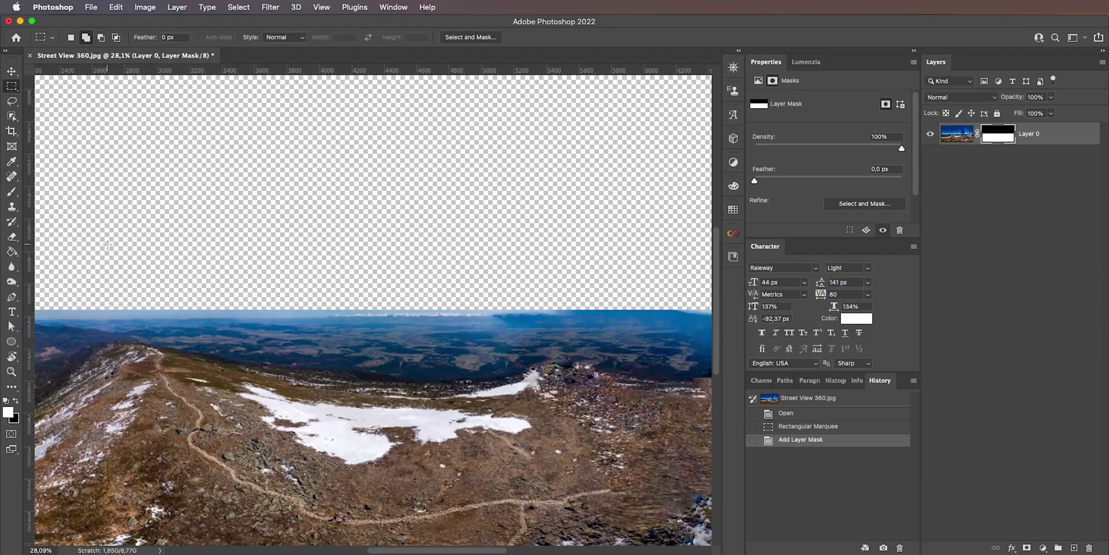
key("super+minus")
key("super+minus")
key("super+minus")
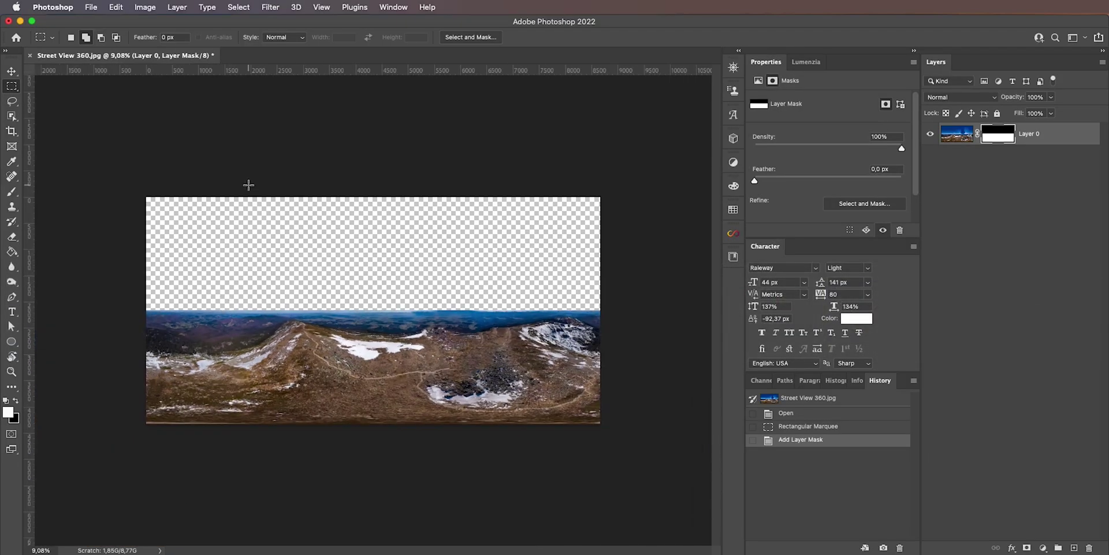
left_click(321, 7)
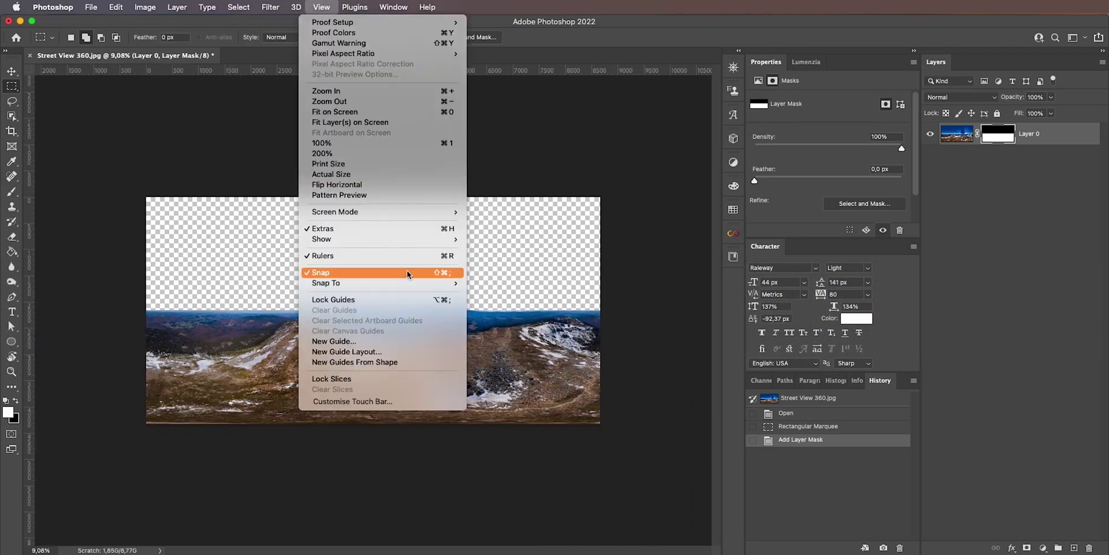
left_click(435, 343)
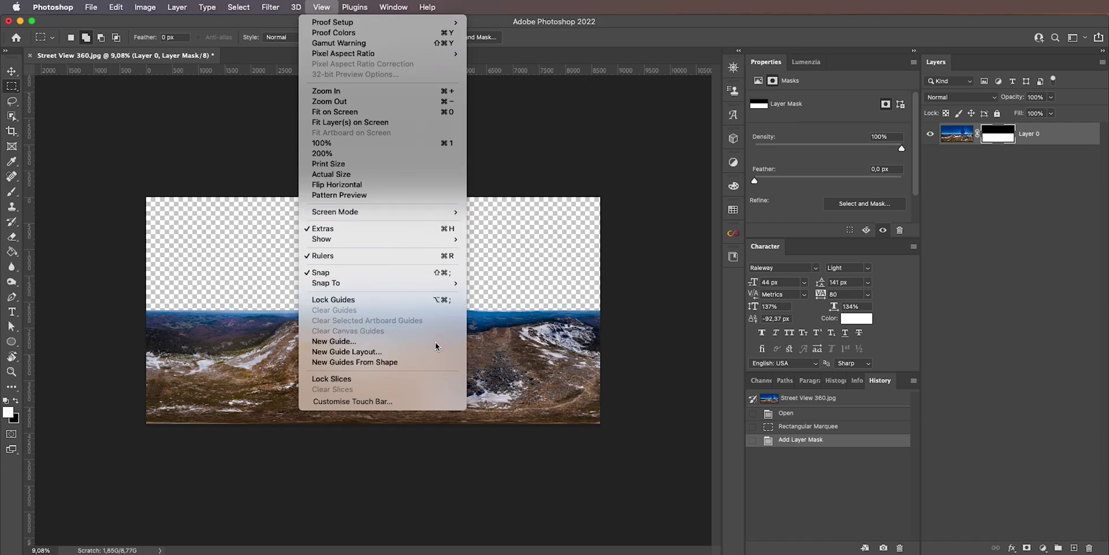
type("50%")
key("Return")
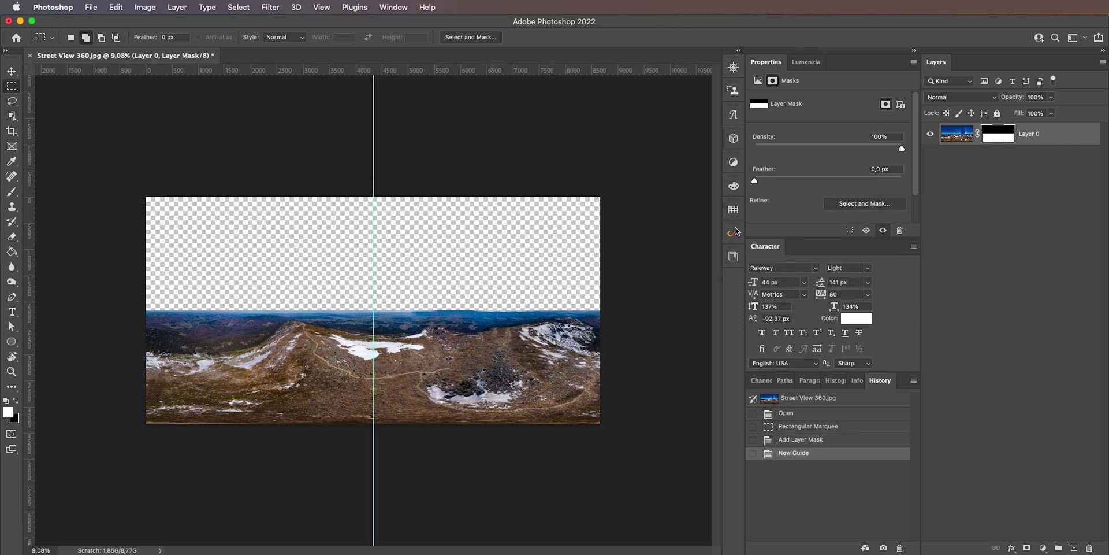
- Drag the guide right with the Move tool to about X 4588 px
key("super+plus")
key("super+plus")
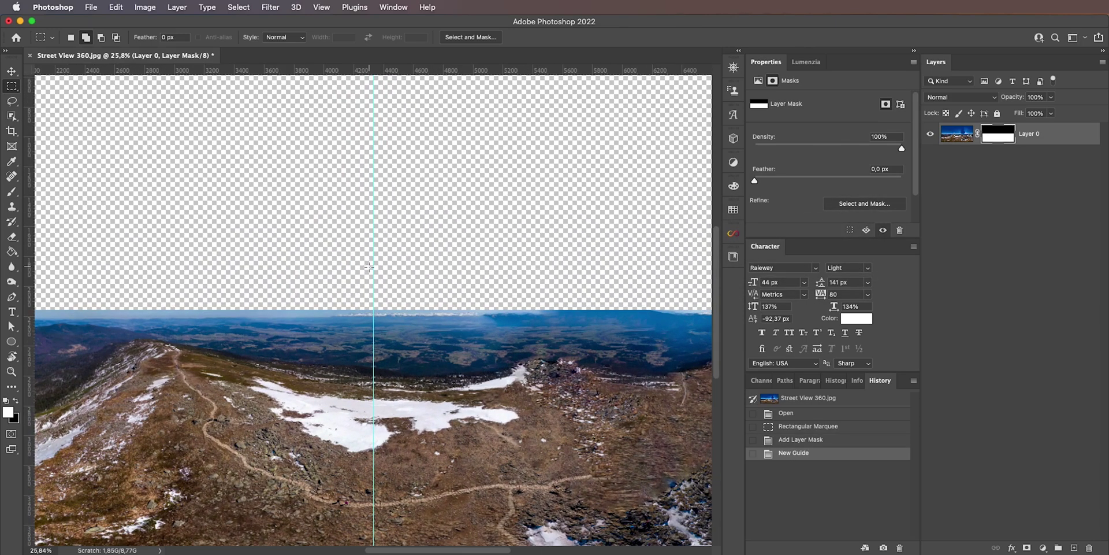
left_click(11, 71)
left_click_drag(372, 249, 411, 259)
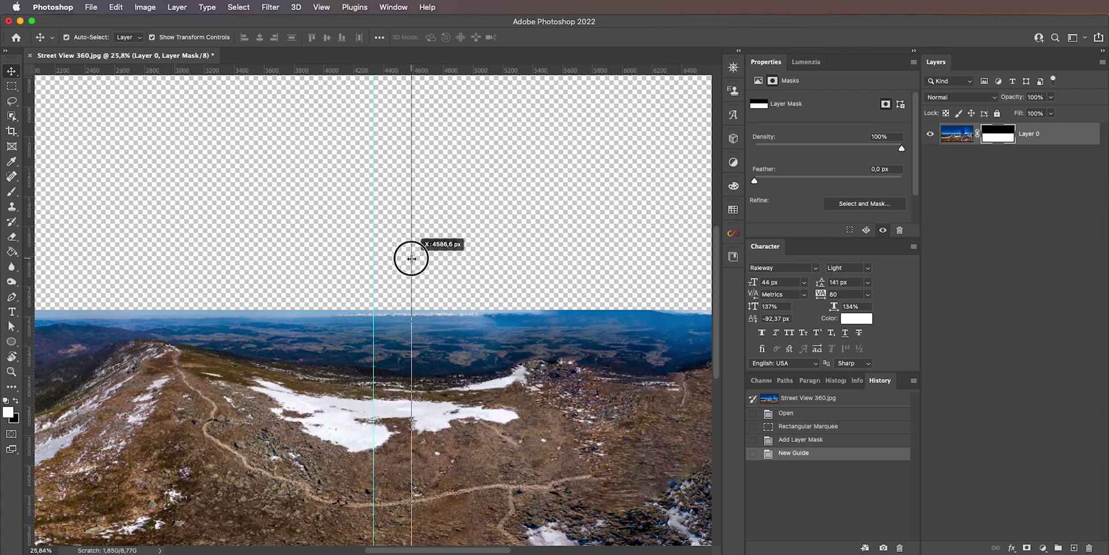
left_click_drag(411, 258, 412, 258)
left_click_drag(411, 258, 412, 259)
key("super+Tab")
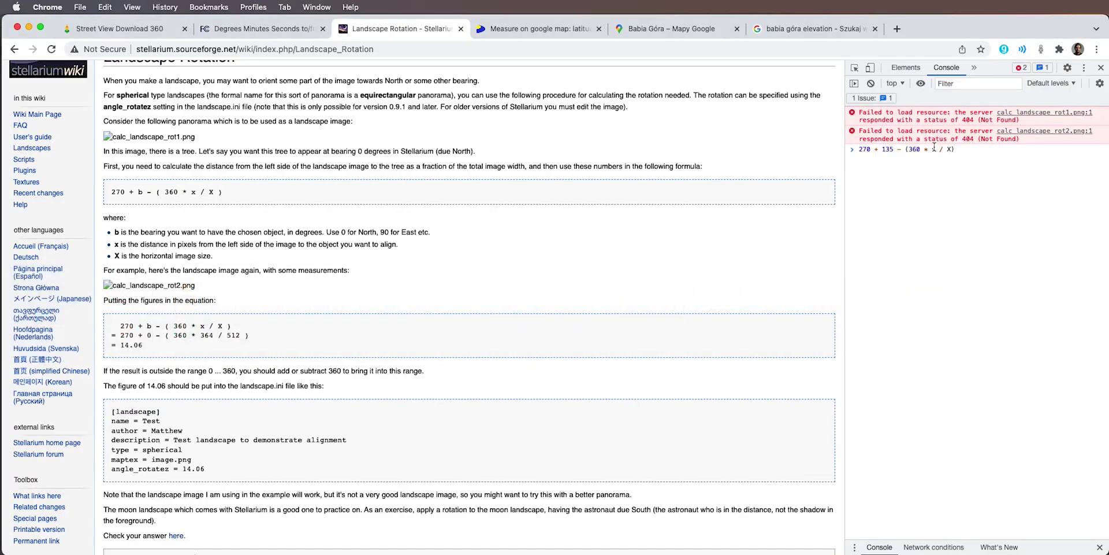
- Substitute 4588 for x in the formula and read the 8660 px image width in Canvas Size
double_click(934, 148)
type("4588 / X")
key("super+Tab")
key("super+minus")
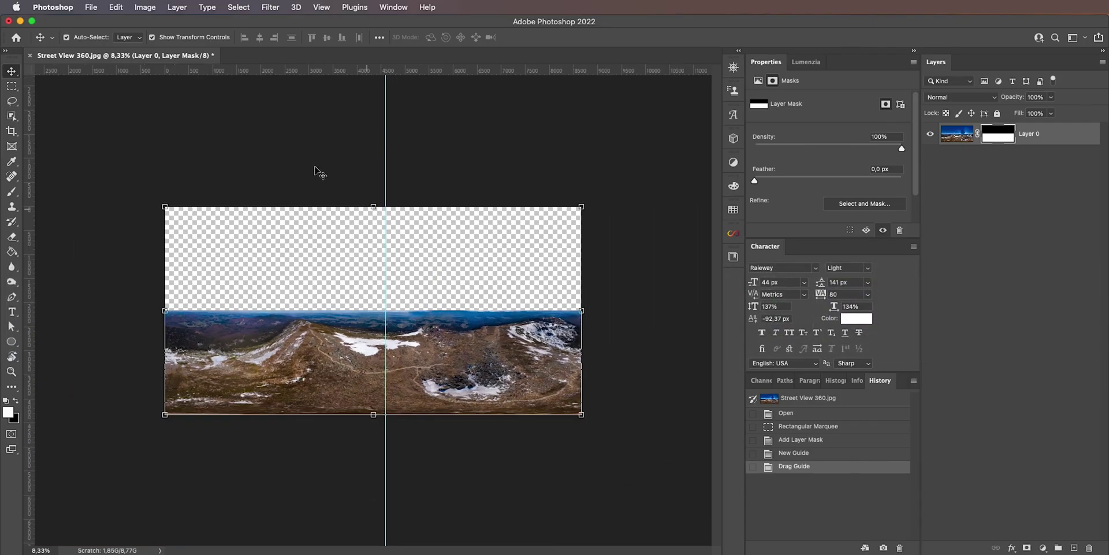
left_click(117, 7)
mouse_move(144, 7)
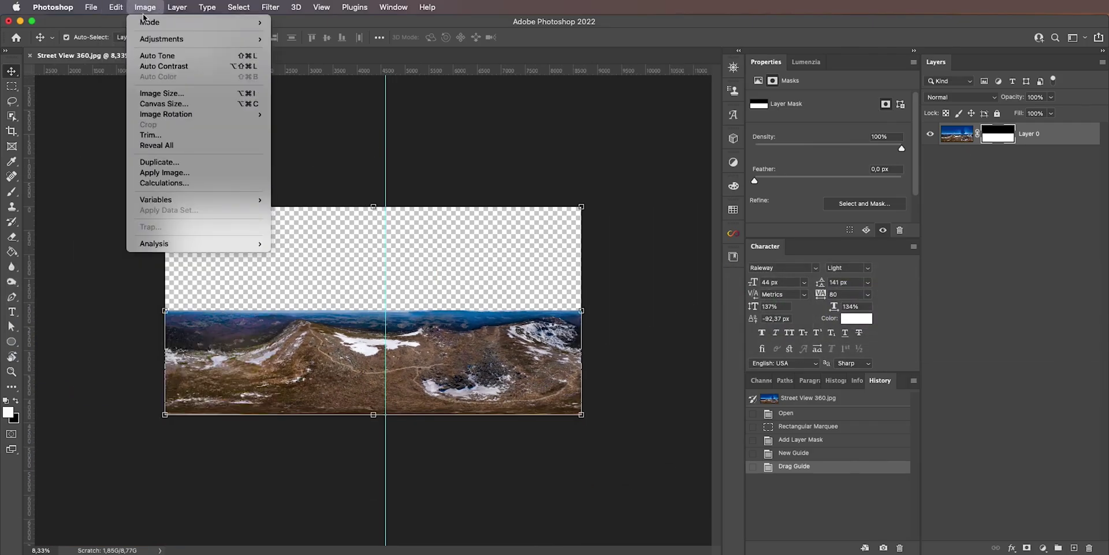
left_click(165, 104)
key("super+c")
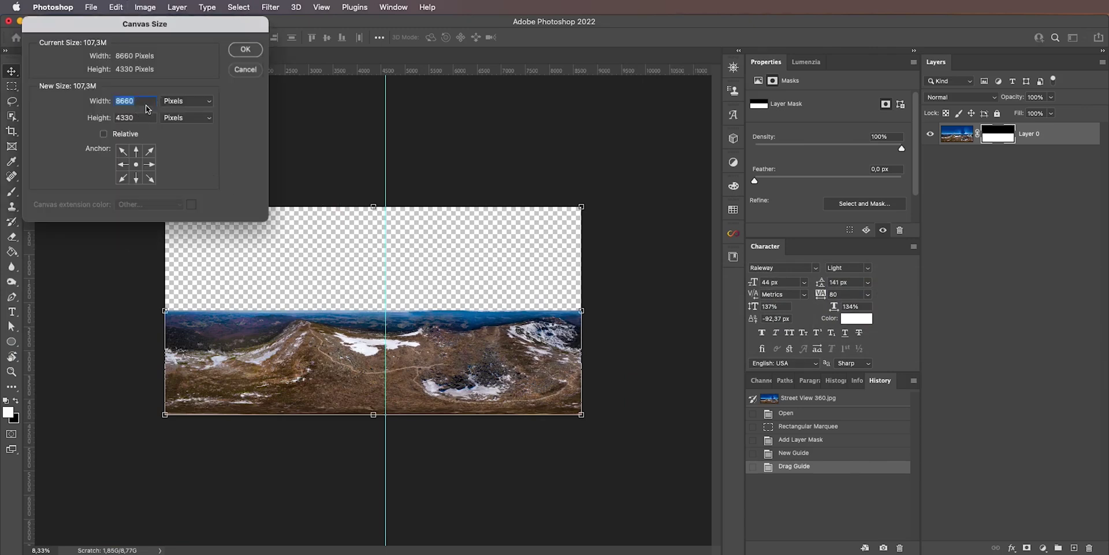
left_click(88, 101)
- Put 8660 in for X and run the formula, giving a rotation of 214.27
key("super+Tab")
key("super+v")
key("Return")
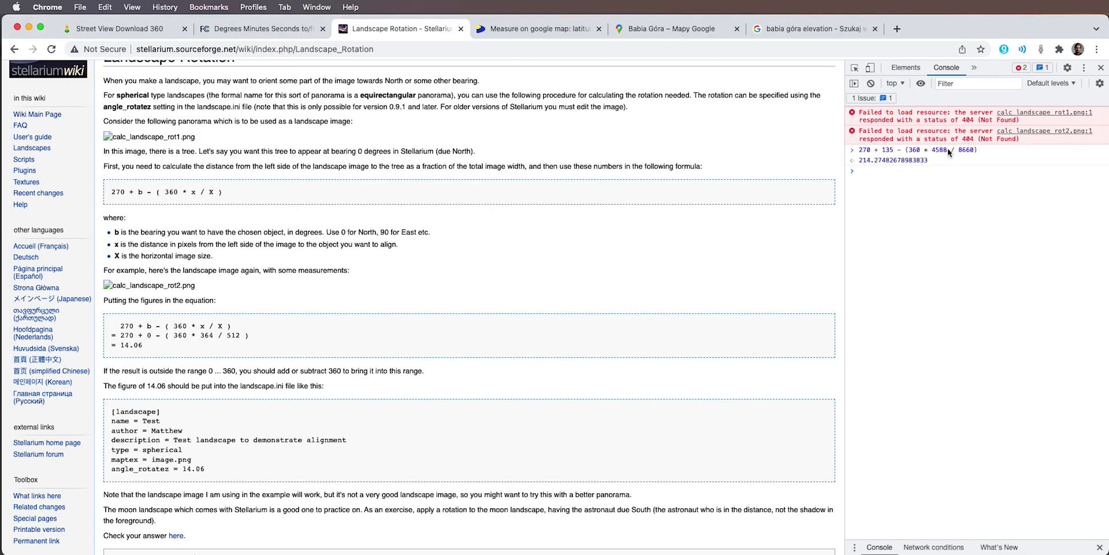
key("super+Tab")
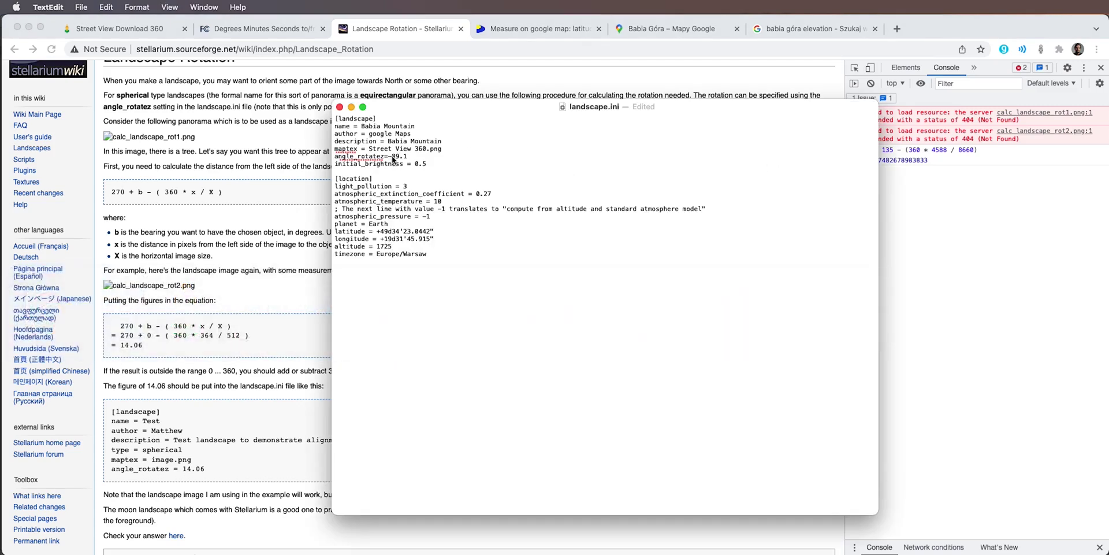
- Change angle_rotatez from -89.1 to 214, save and close landscape.ini, and cancel Canvas Size
left_click_drag(407, 156, 388, 156)
type("214")
key("super+s")
left_click(340, 107)
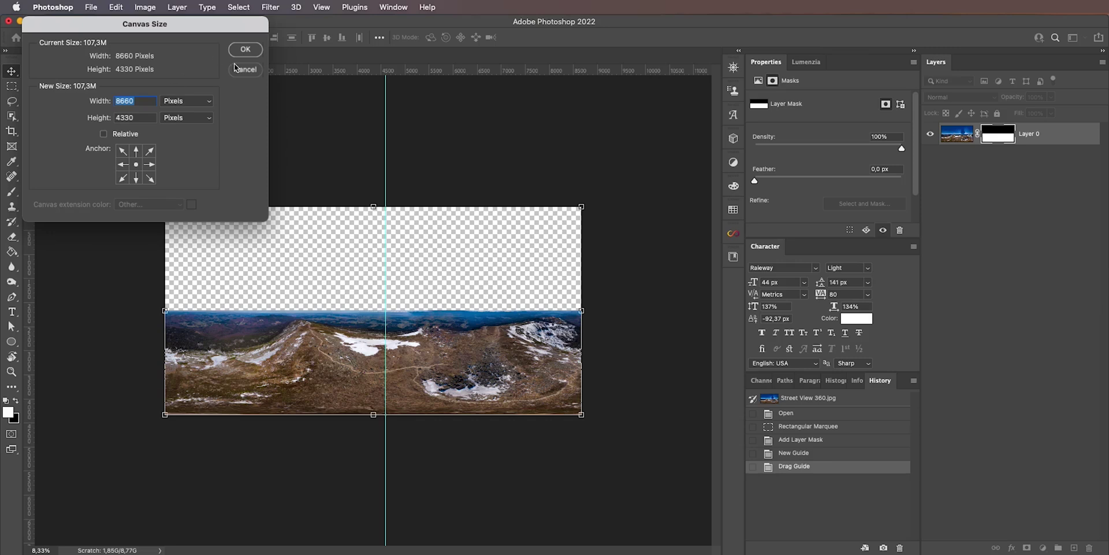
left_click(237, 68)
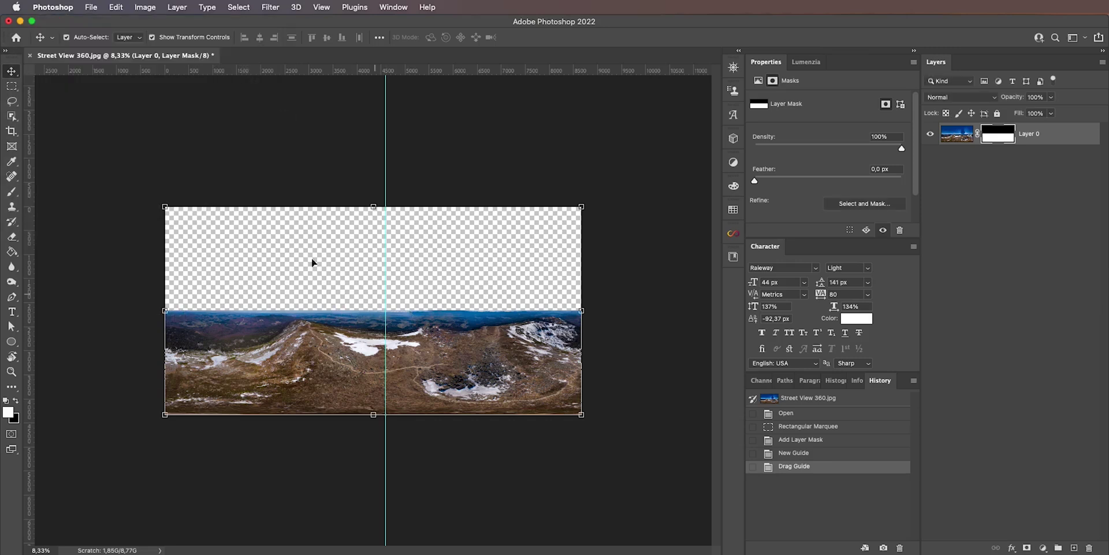
- Preview a Grid-overlay crop of the panorama, cancel it to keep it uncropped, and launch Stellarium
left_click(11, 131)
left_click(318, 38)
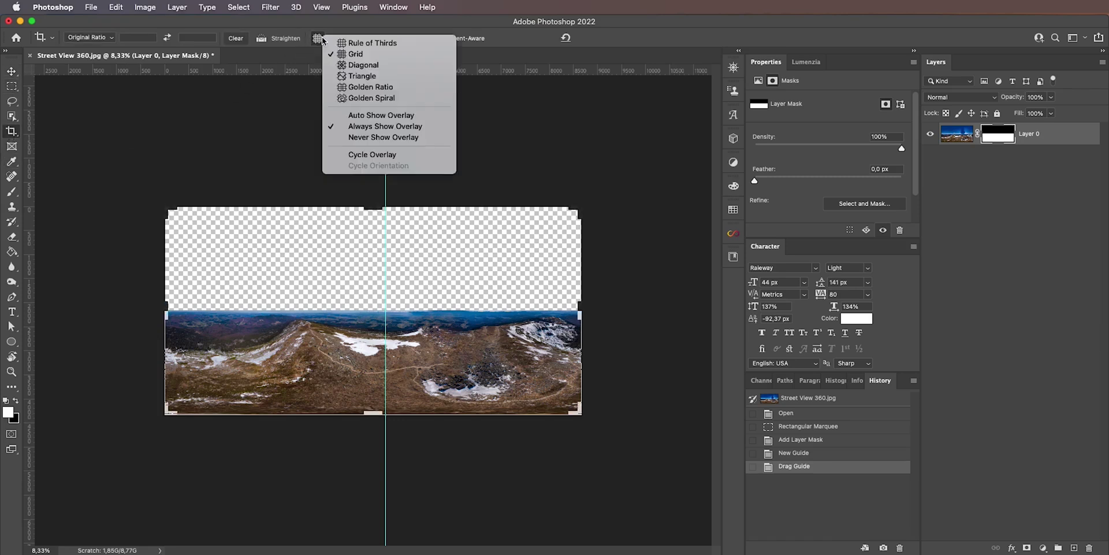
left_click(388, 53)
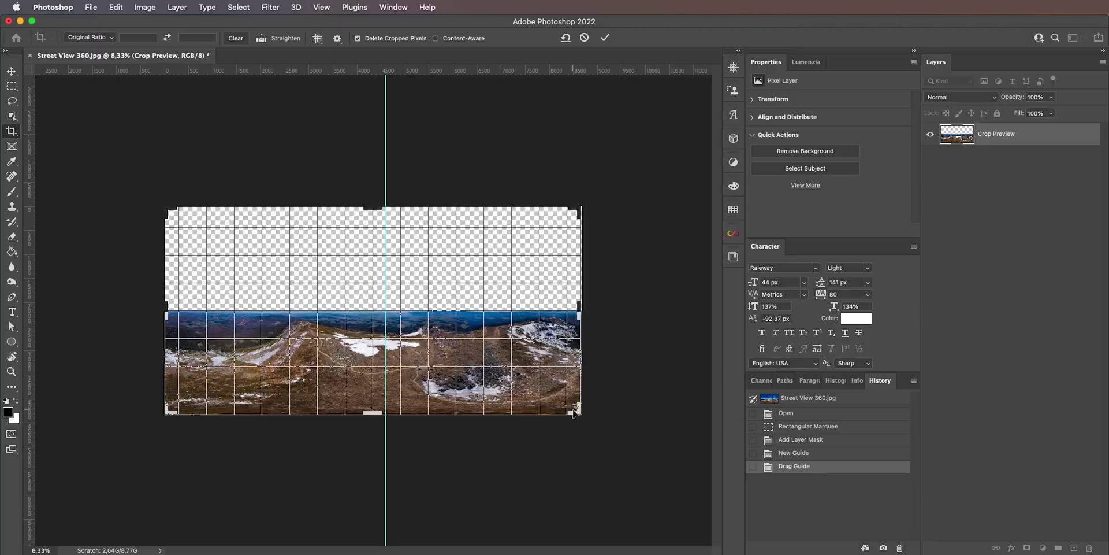
left_click(586, 37)
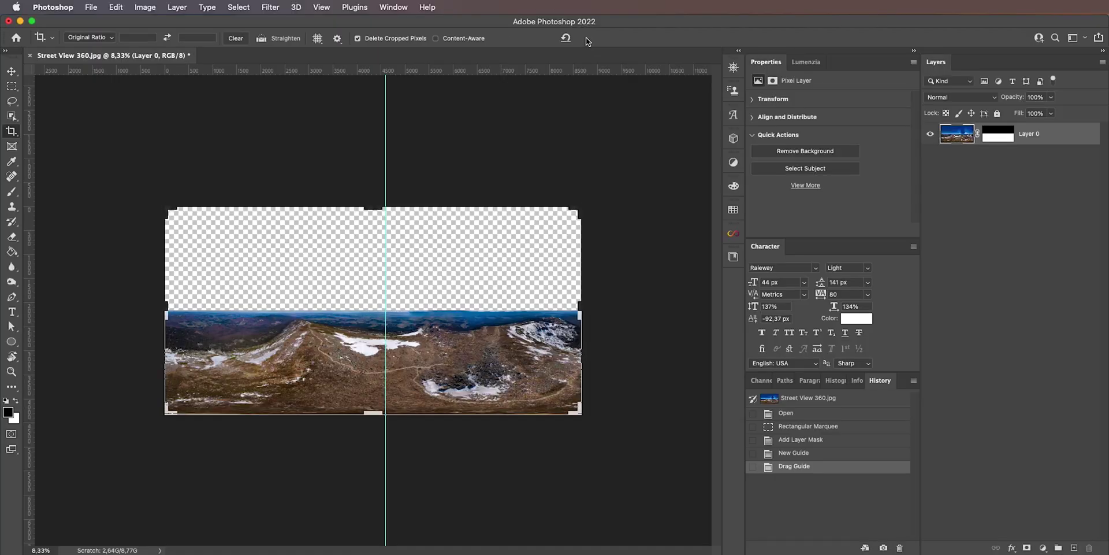
left_click(464, 552)
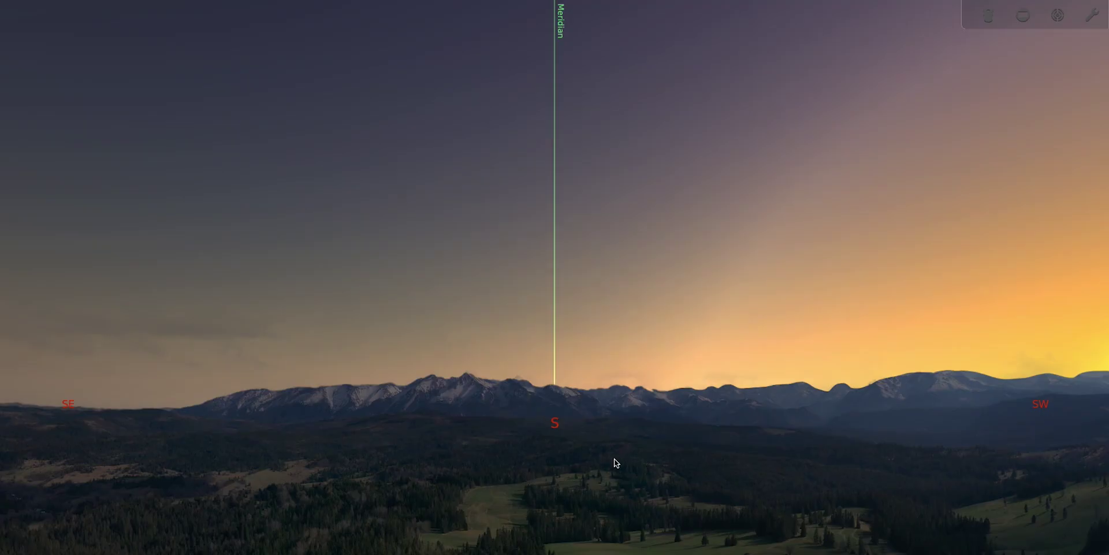
- Look around the sunset landscape and lower the horizon to show more sky
scroll(615, 459, "down", 3)
left_click_drag(614, 520, 584, 391)
scroll(601, 279, "down", 3)
scroll(584, 391, "up", 3)
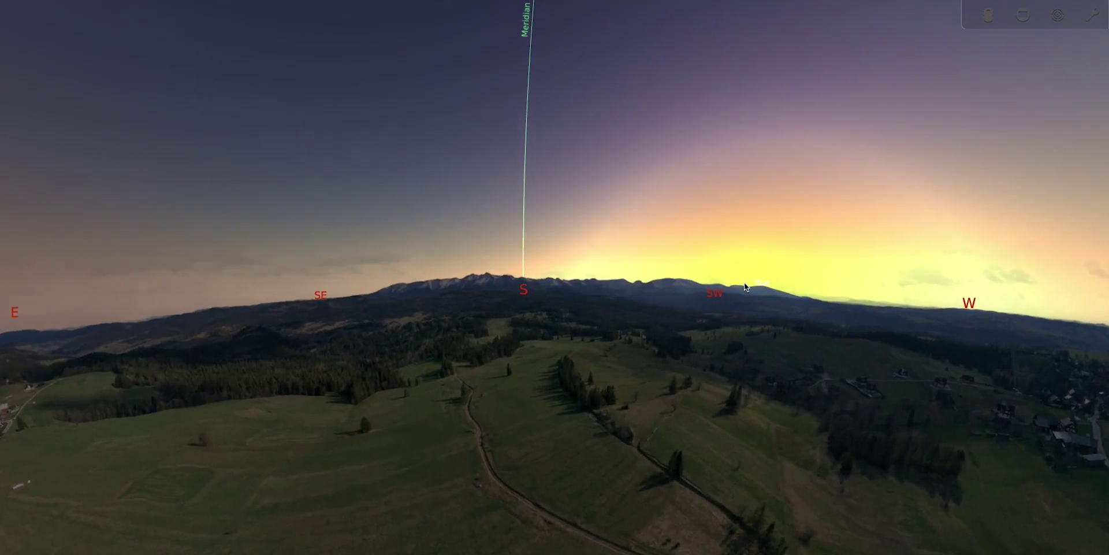
left_click_drag(723, 277, 548, 341)
scroll(549, 341, "up", 1)
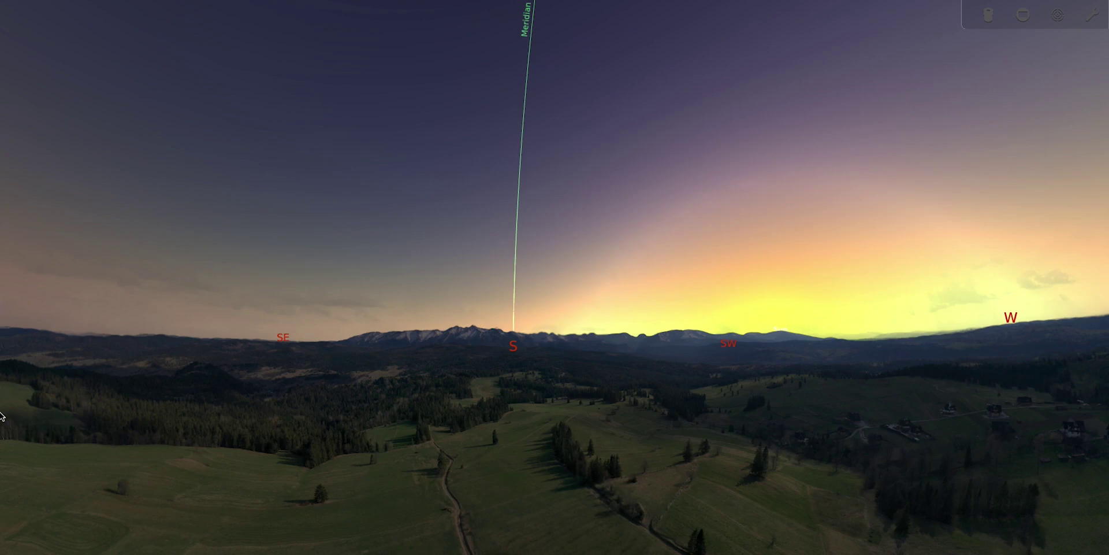
- Open the Sky and viewing options window on the Landscape tab to list the available landscapes
left_click(71, 391)
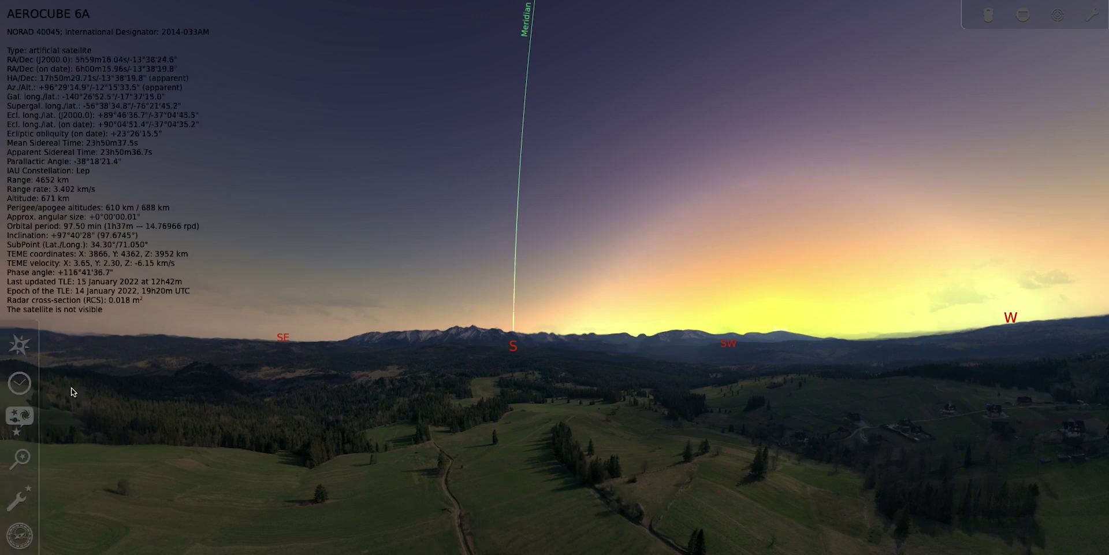
left_click(17, 419)
left_click(304, 245)
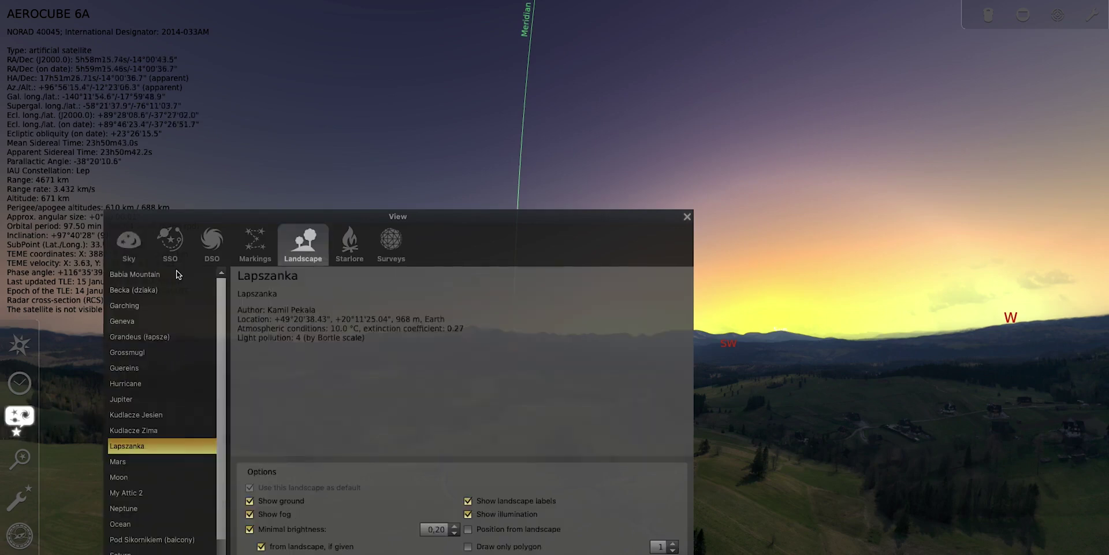
- Switch the landscape to Babia Mountain, close the View window, and frame the southern horizon
left_click(146, 275)
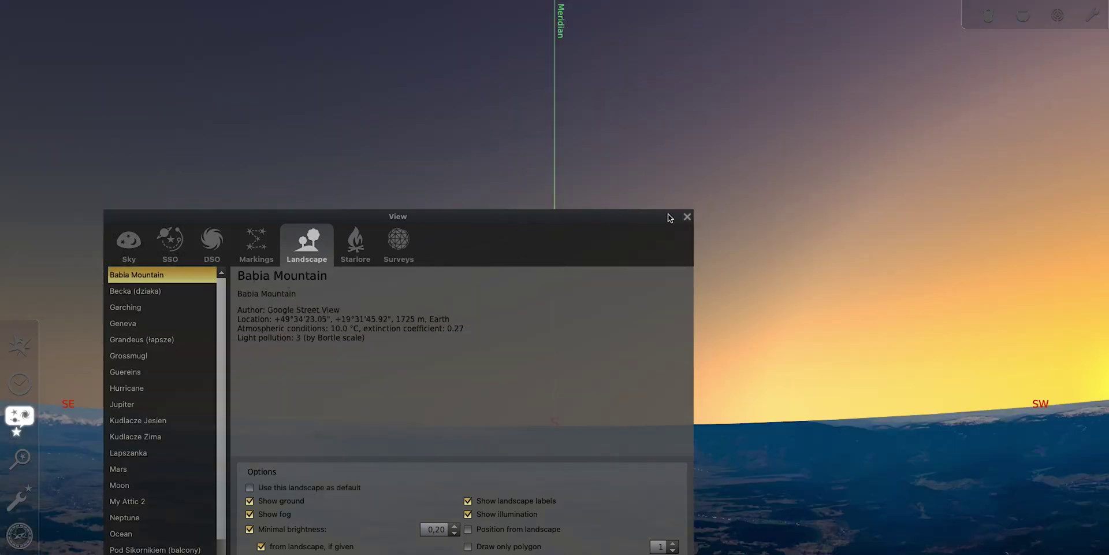
left_click(687, 217)
left_click_drag(601, 383, 697, 297)
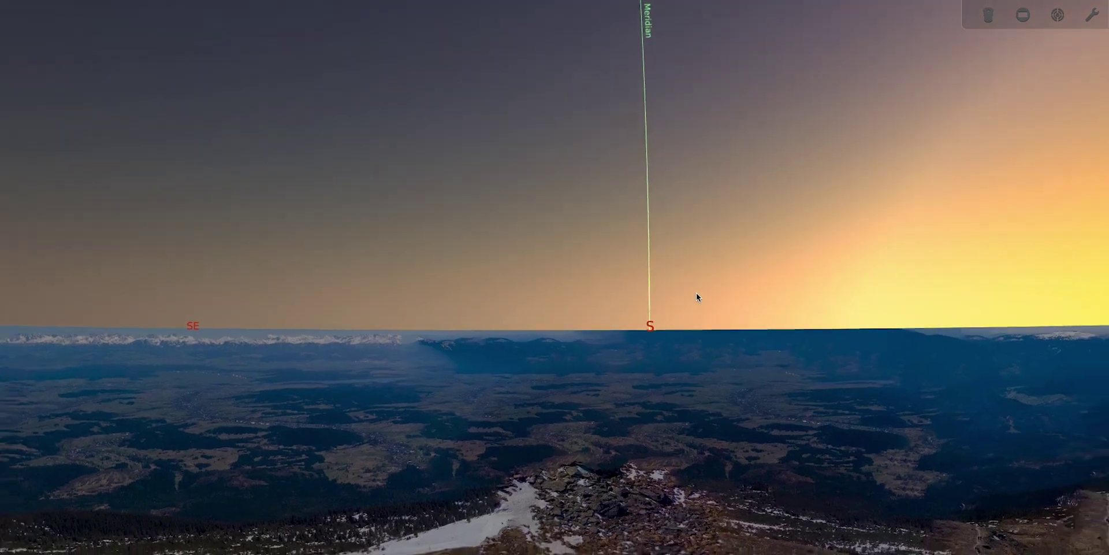
scroll(697, 297, "down", 3)
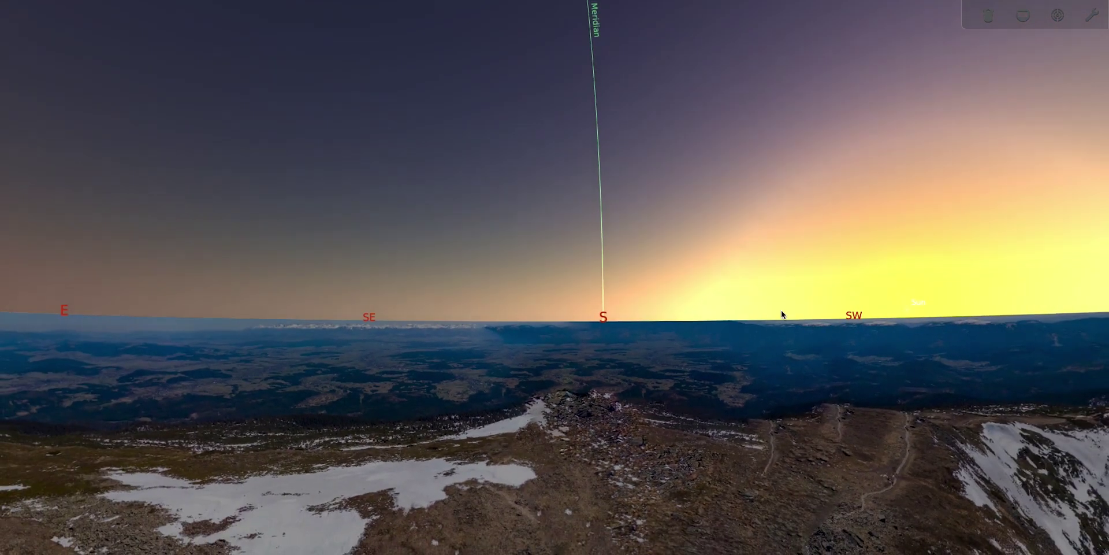
left_click(1, 494)
- Set the clock to 23:43 on 2022-1-17 for a starry sky, and deselect the Seagull Nebula
left_click(20, 382)
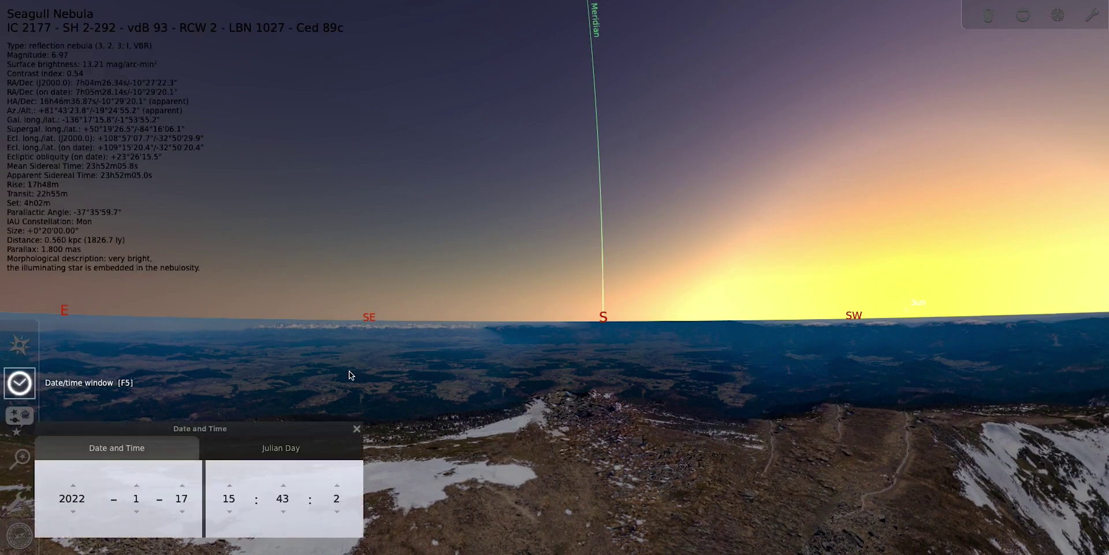
scroll(226, 488, "up", 6)
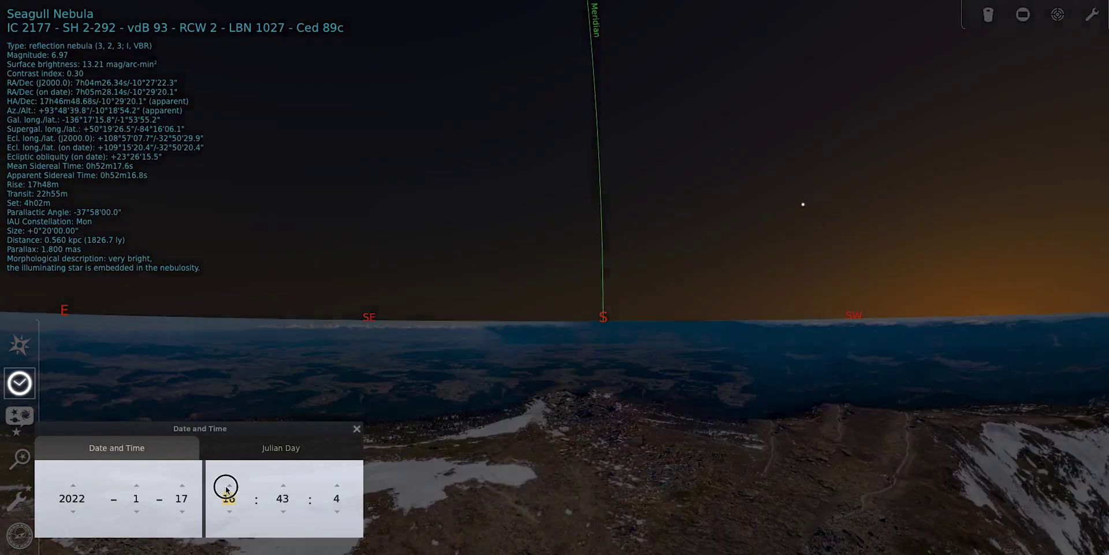
scroll(226, 489, "up", 3)
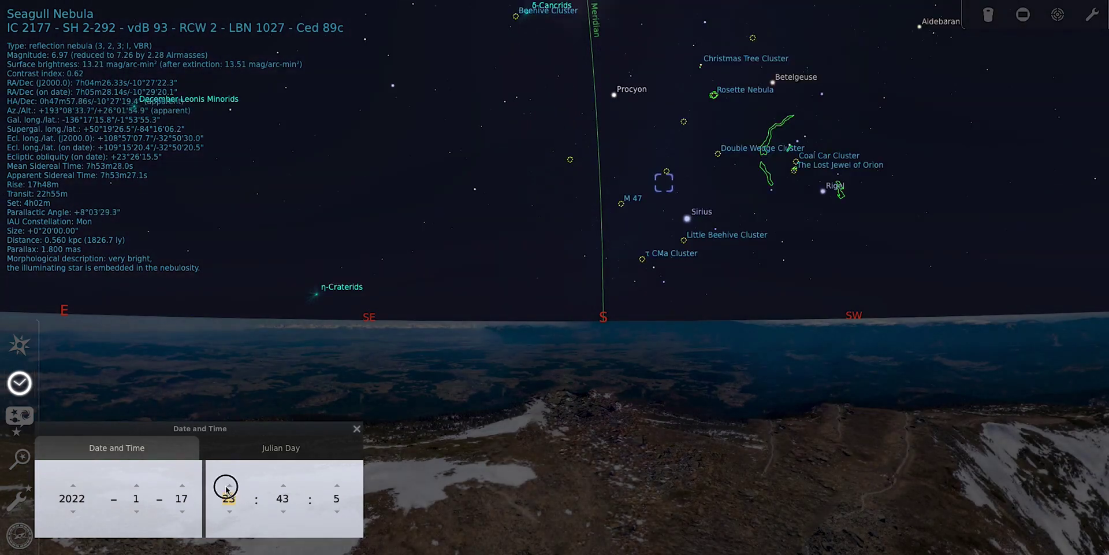
left_click(230, 512)
left_click_drag(341, 322, 494, 334)
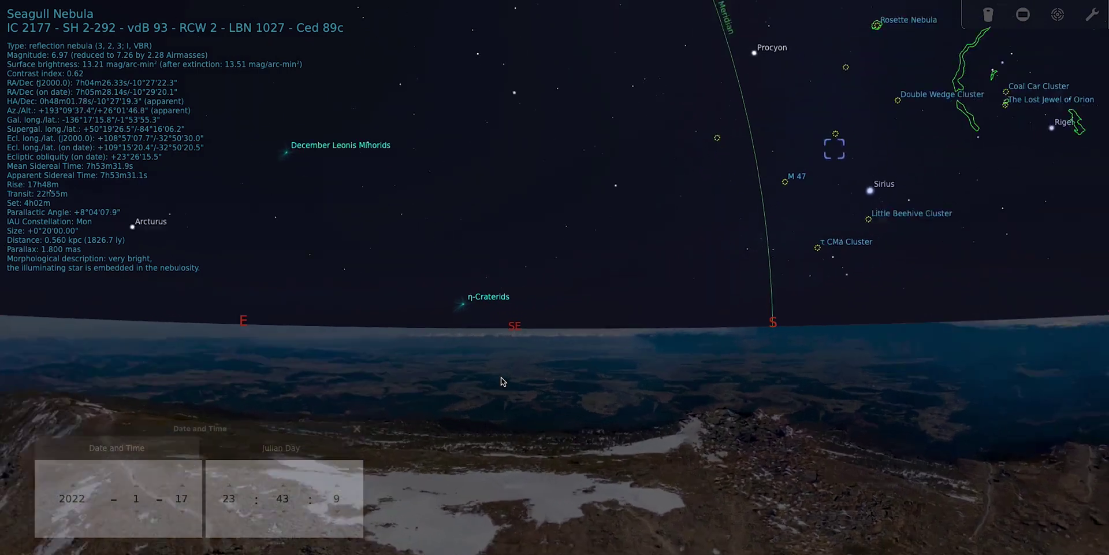
scroll(503, 380, "up", 3)
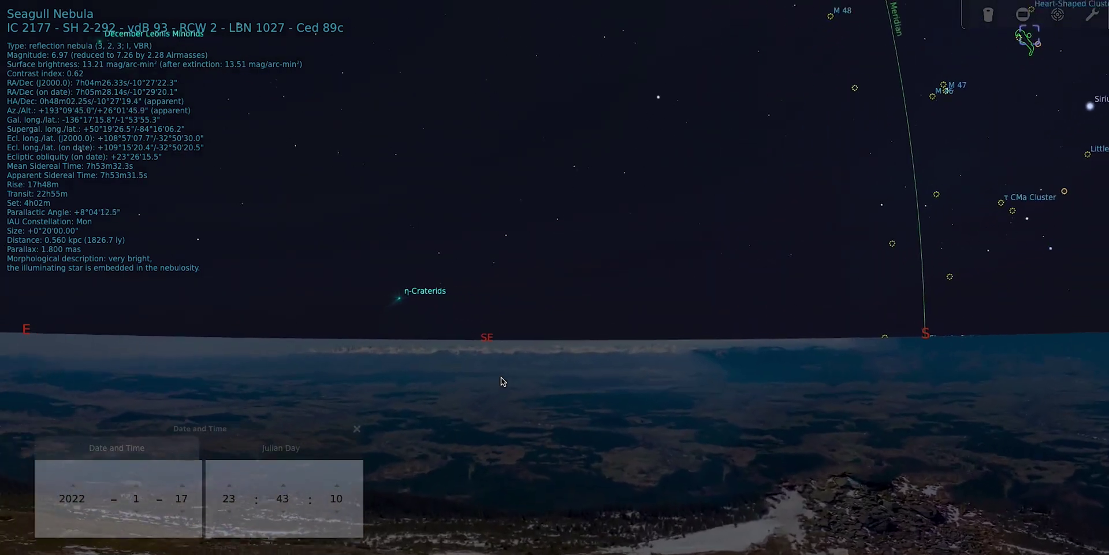
right_click(7, 411)
- Raise the Babia Mountain landscape's minimal brightness to 0,50 in the Landscape settings
left_click(11, 412)
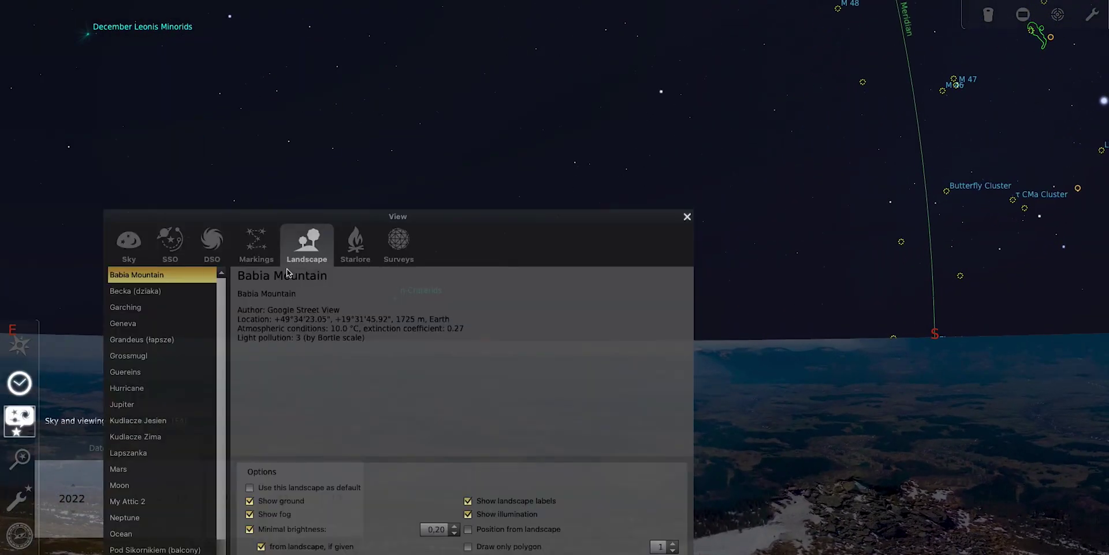
scroll(455, 528, "up", 7)
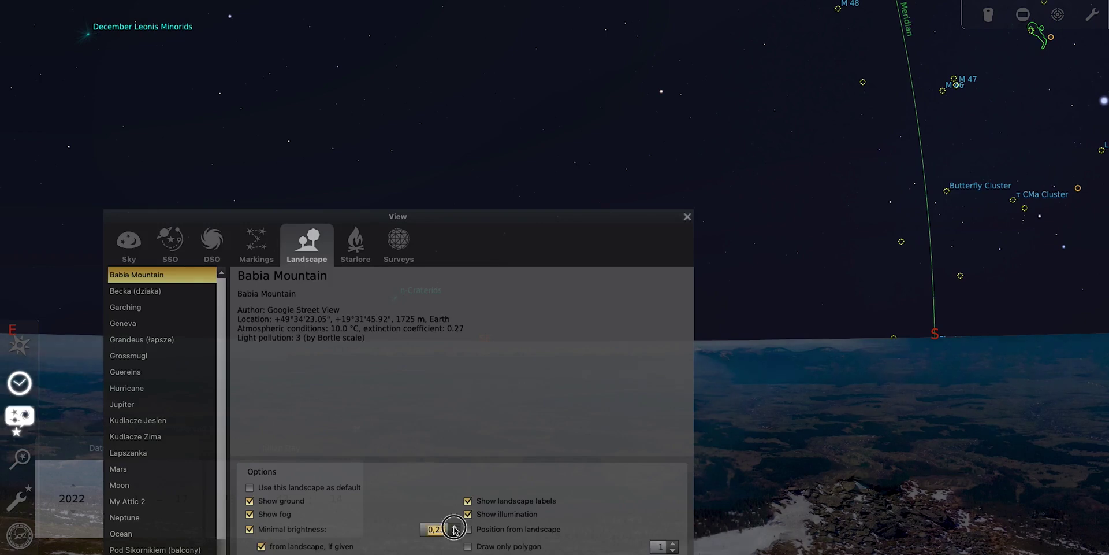
scroll(455, 529, "up", 14)
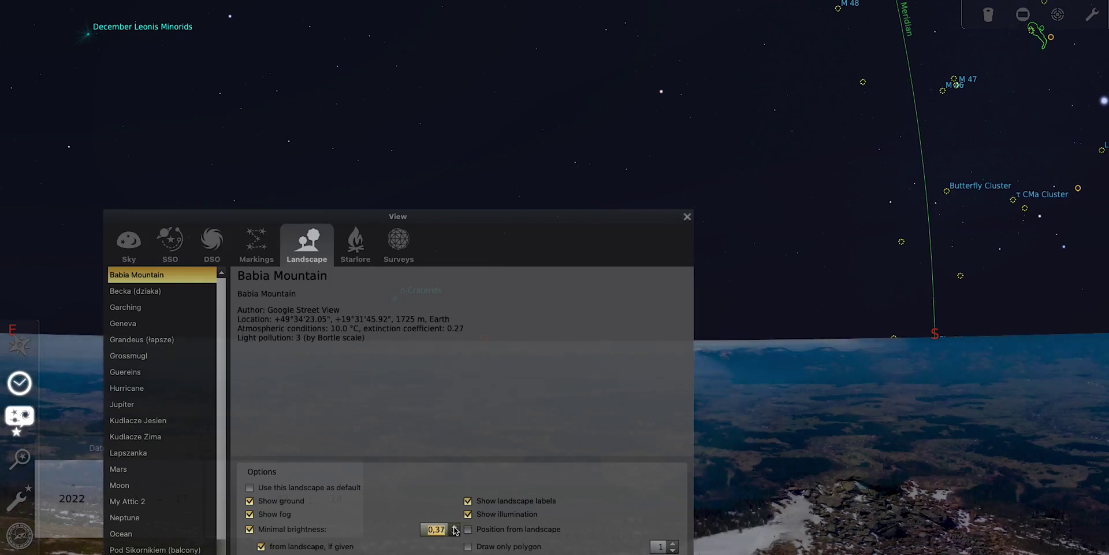
scroll(455, 529, "up", 9)
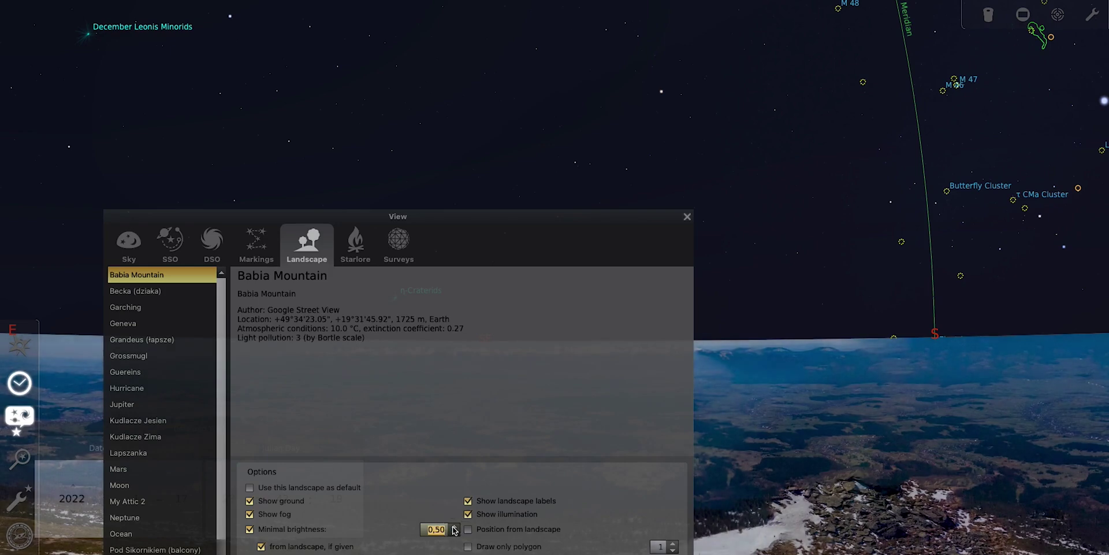
left_click(687, 216)
- Face south and hide the atmosphere with A to reveal the Milky Way
left_click_drag(515, 388, 684, 389)
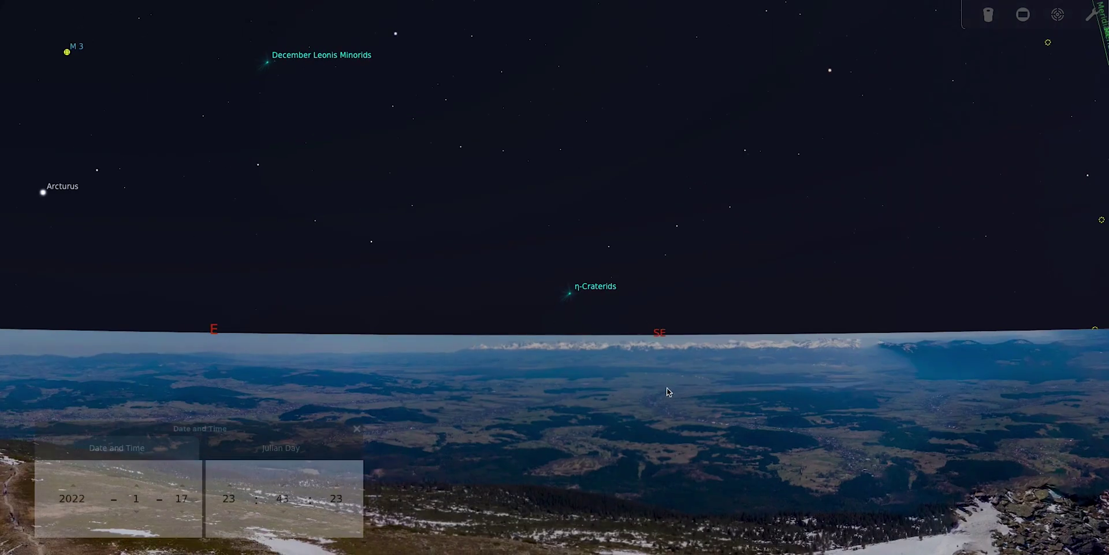
left_click_drag(796, 358, 717, 413)
scroll(745, 134, "down", 3)
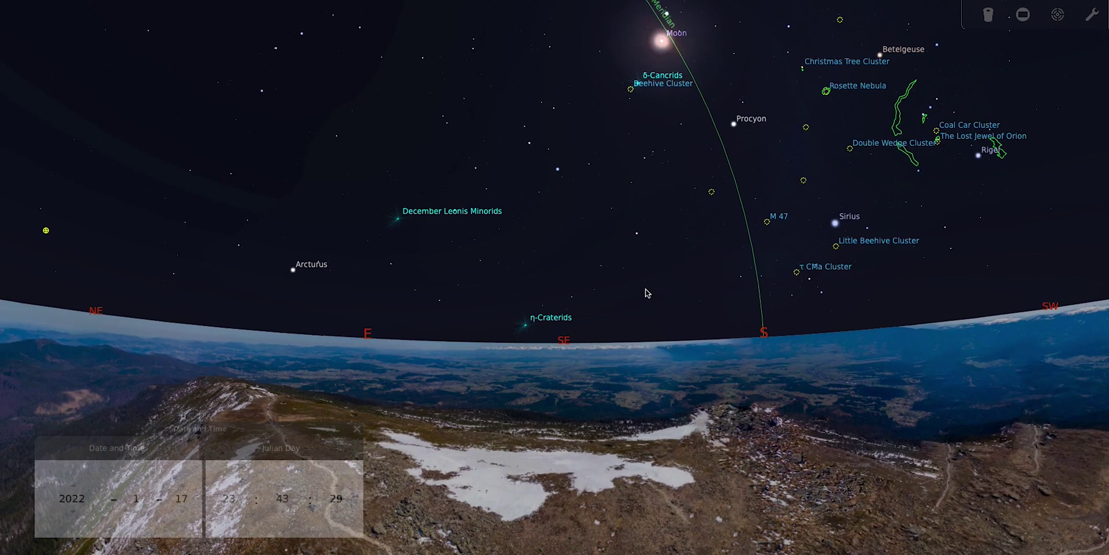
key("a")
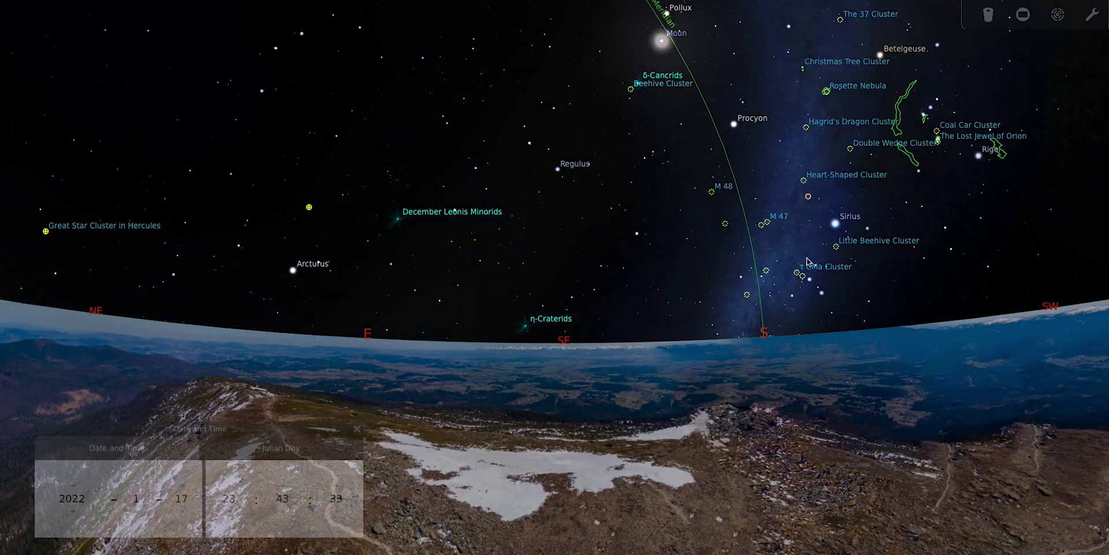
left_click_drag(670, 333, 555, 299)
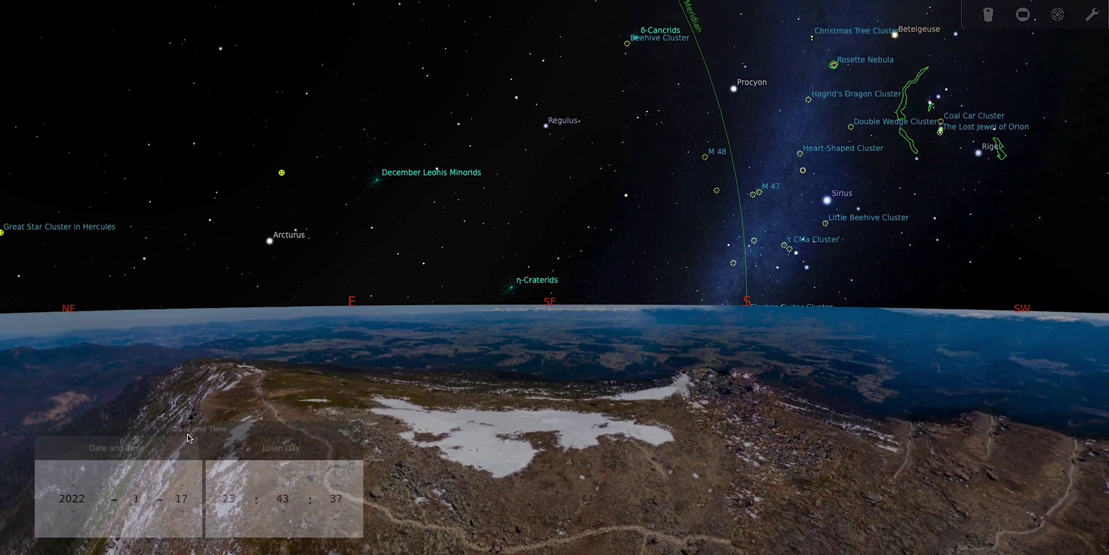
- Change the month to 5 for 2022-5-25 and centre the Milky Way core in the southeast
scroll(191, 487, "up", 8)
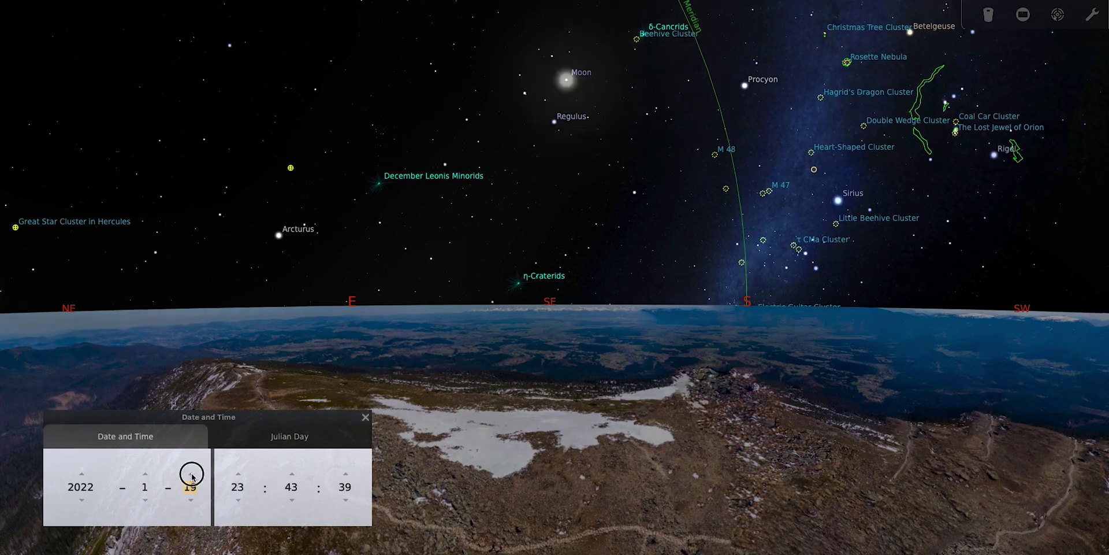
scroll(144, 475, "up", 4)
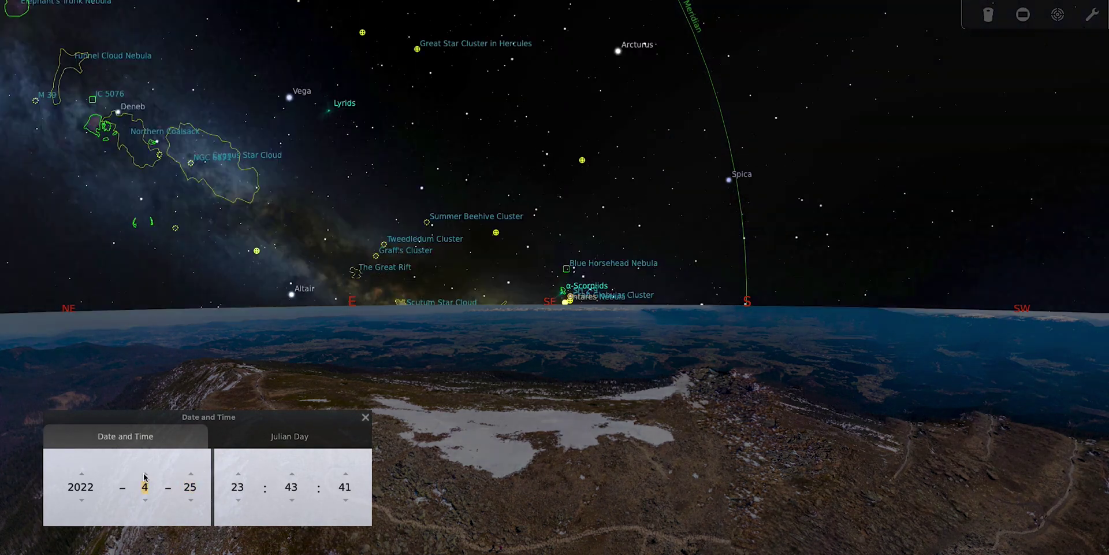
left_click_drag(383, 350, 462, 352)
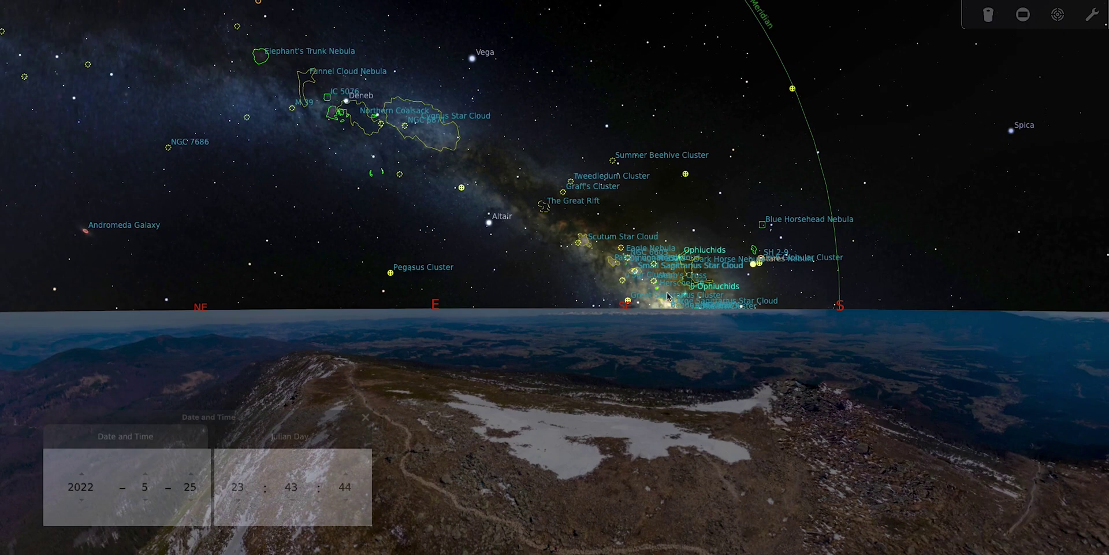
scroll(642, 320, "up", 5)
left_click_drag(743, 323, 686, 314)
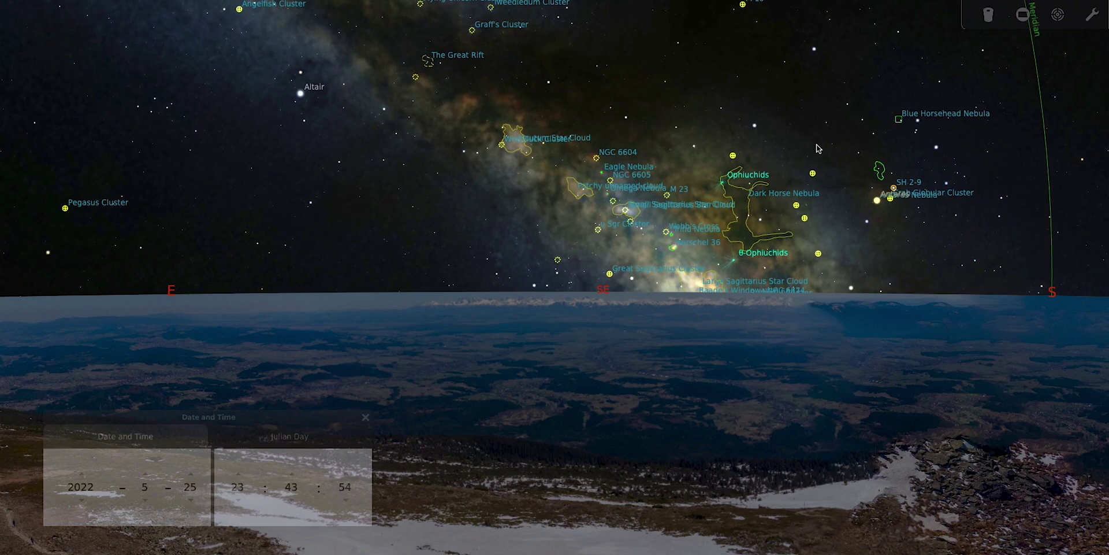
- Show the camera sensor frame around the Milky Way core and review the Oculars configuration tabs
left_click(1026, 17)
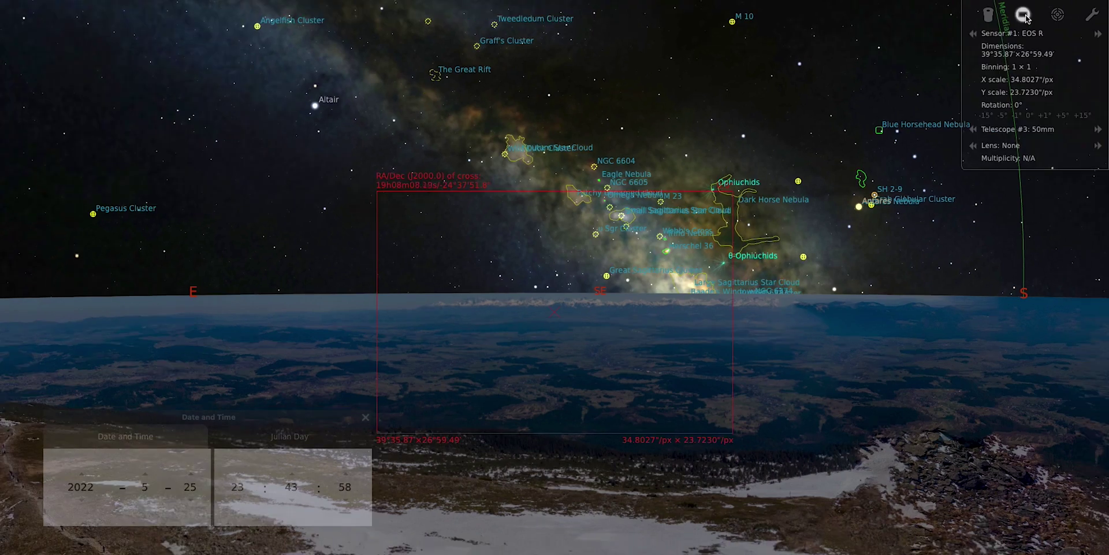
left_click_drag(645, 248, 584, 271)
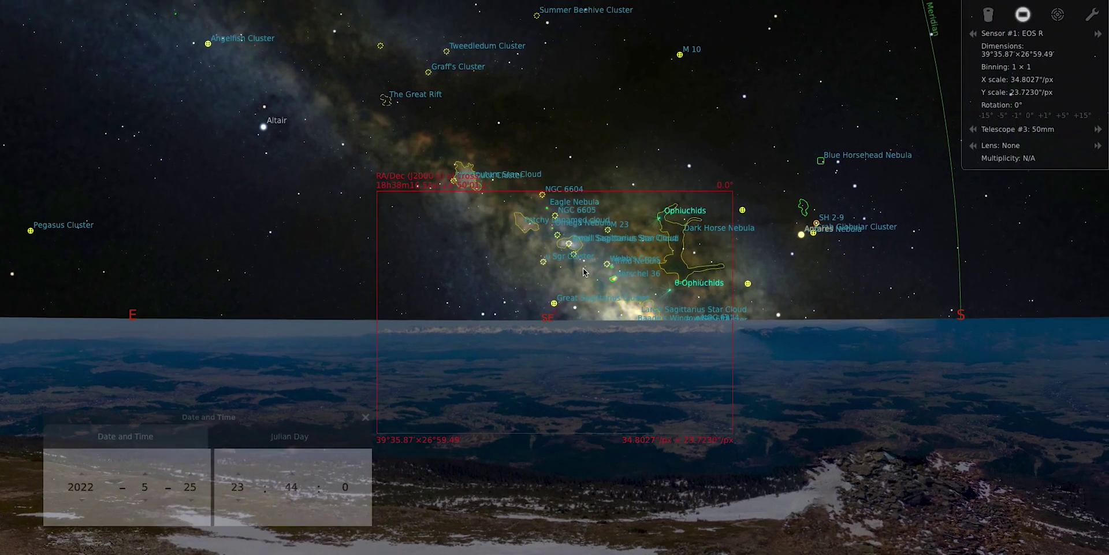
left_click(1094, 14)
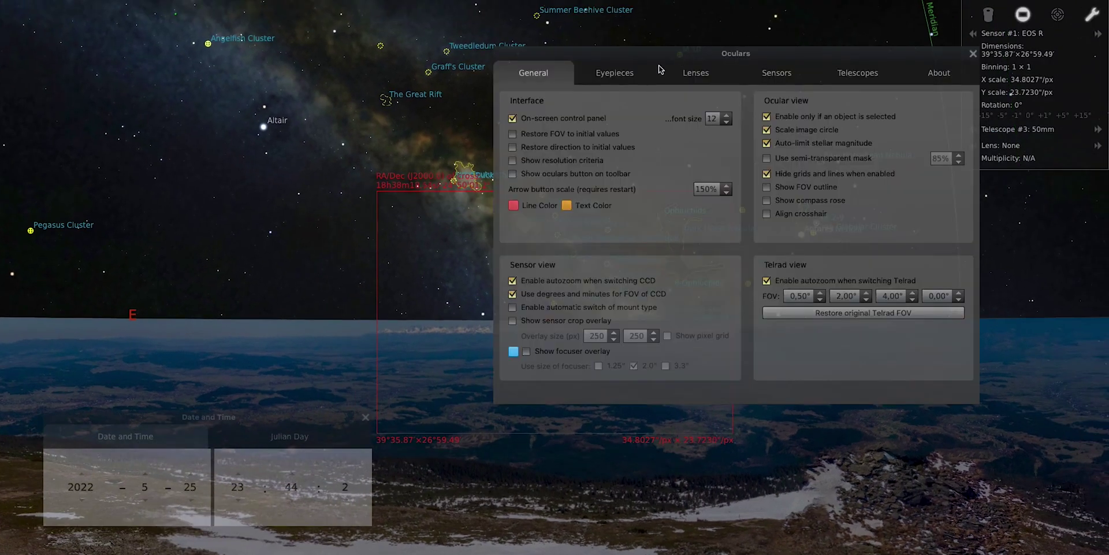
left_click(850, 72)
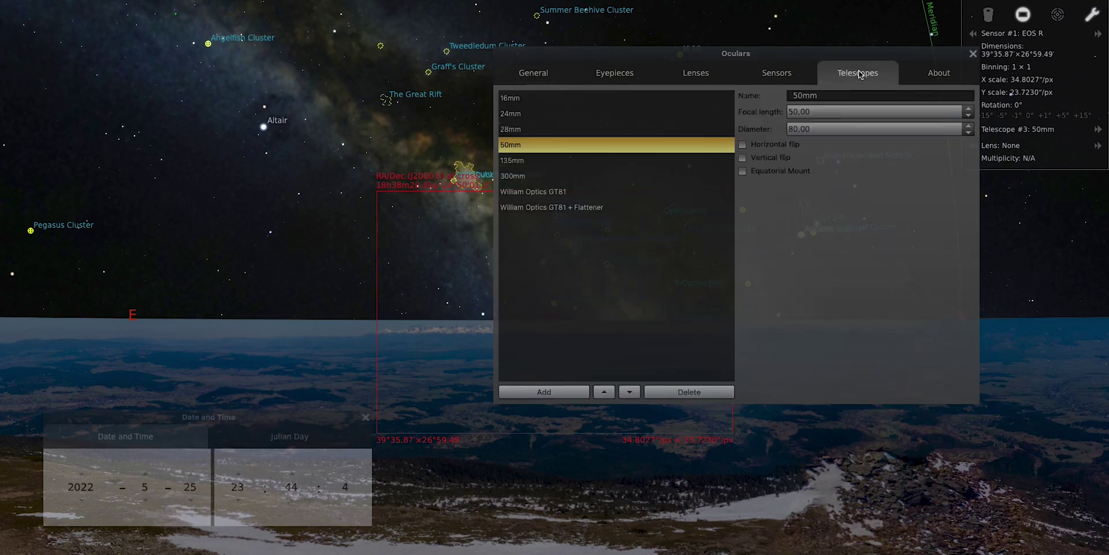
left_click(630, 77)
left_click(695, 77)
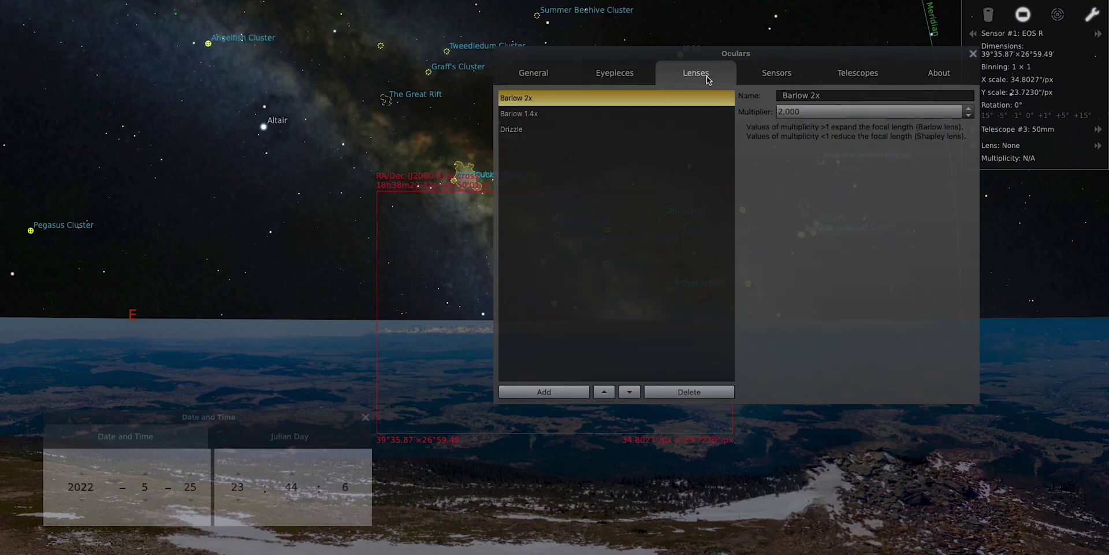
left_click(773, 75)
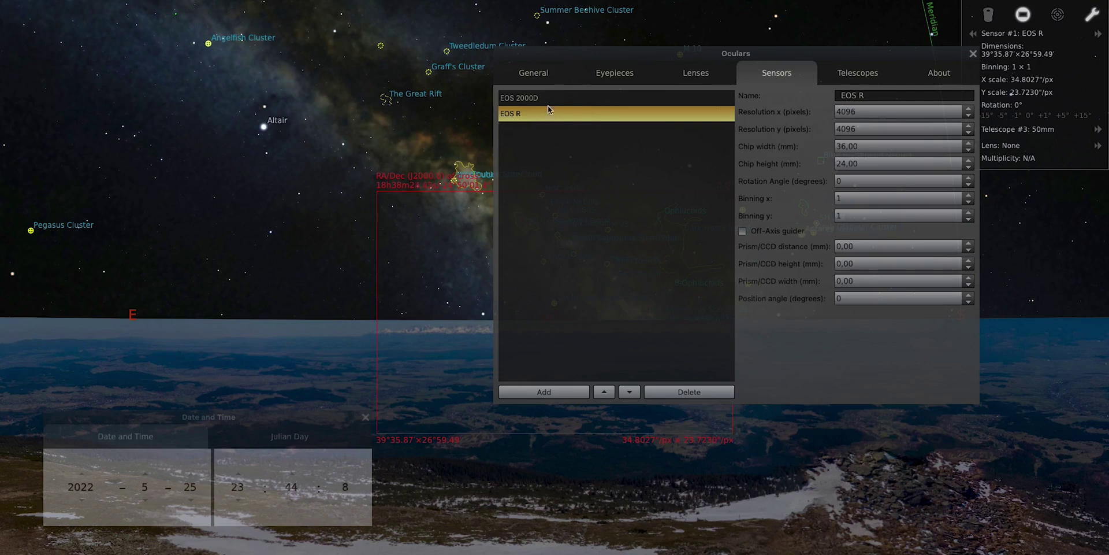
- Confirm the 50mm telescope and EOS R sensor in the Oculars settings, then close them
left_click(848, 78)
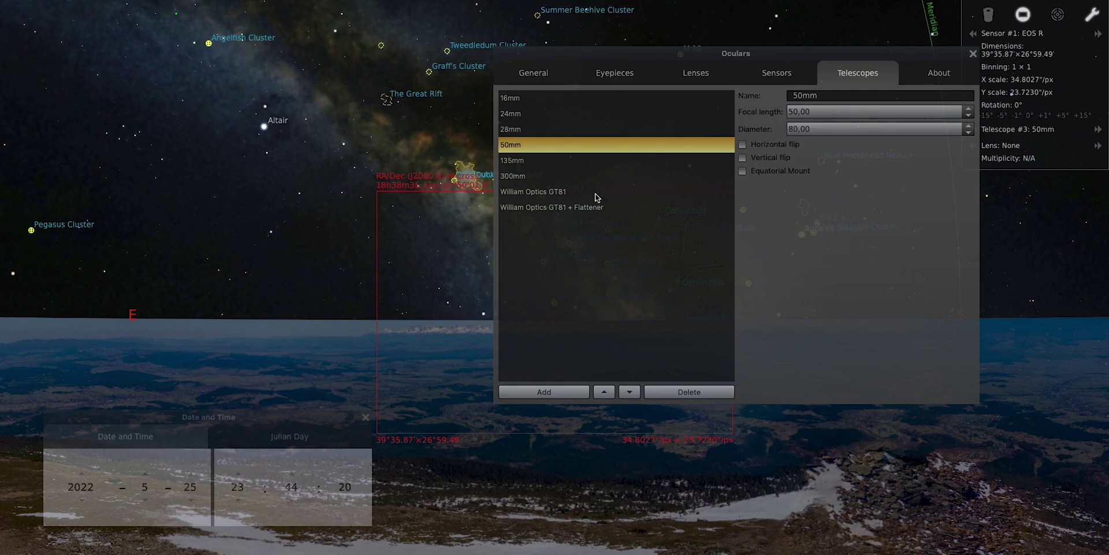
left_click(777, 74)
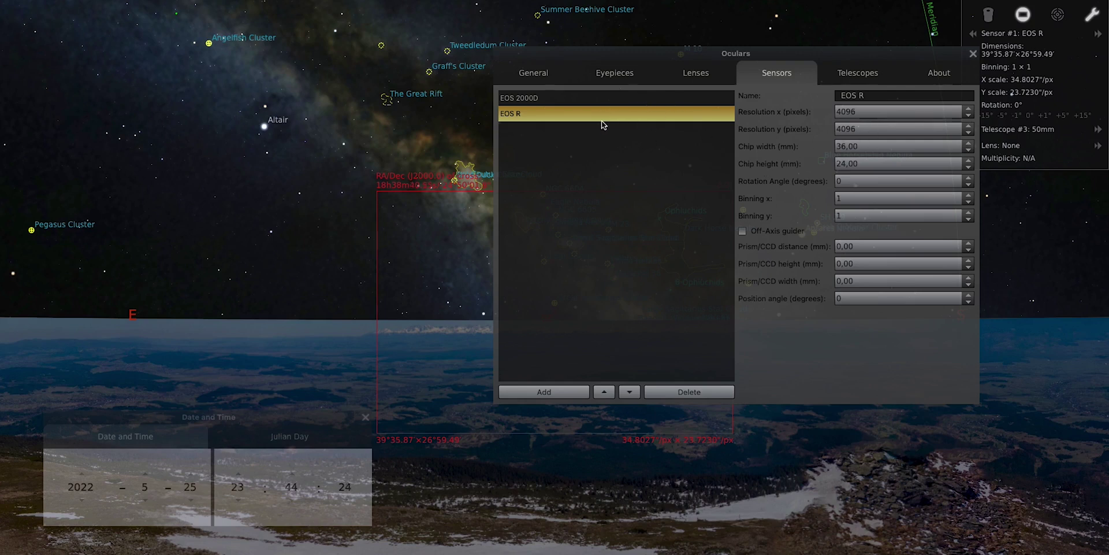
left_click(618, 100)
left_click(619, 113)
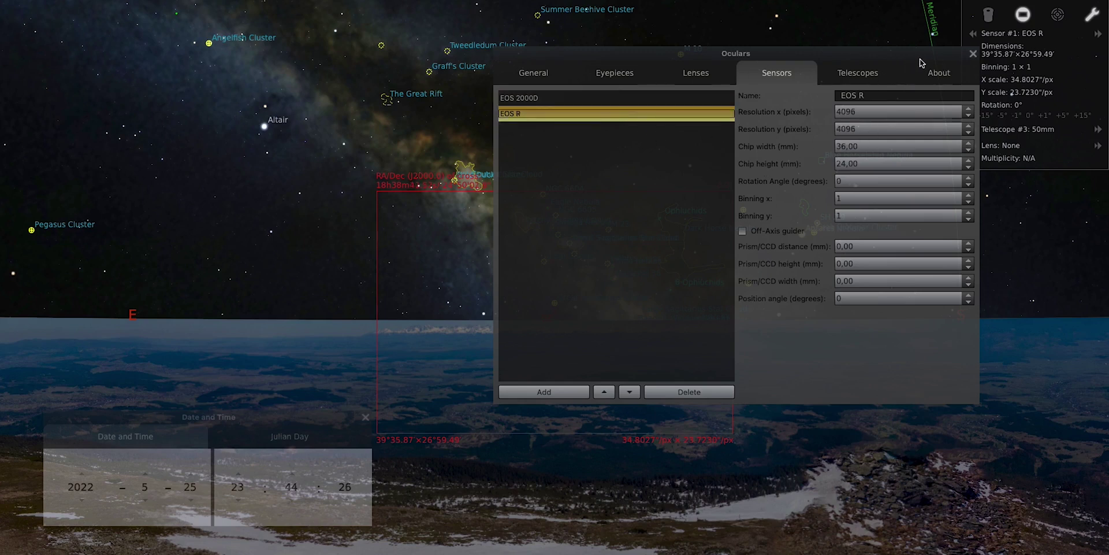
left_click(973, 53)
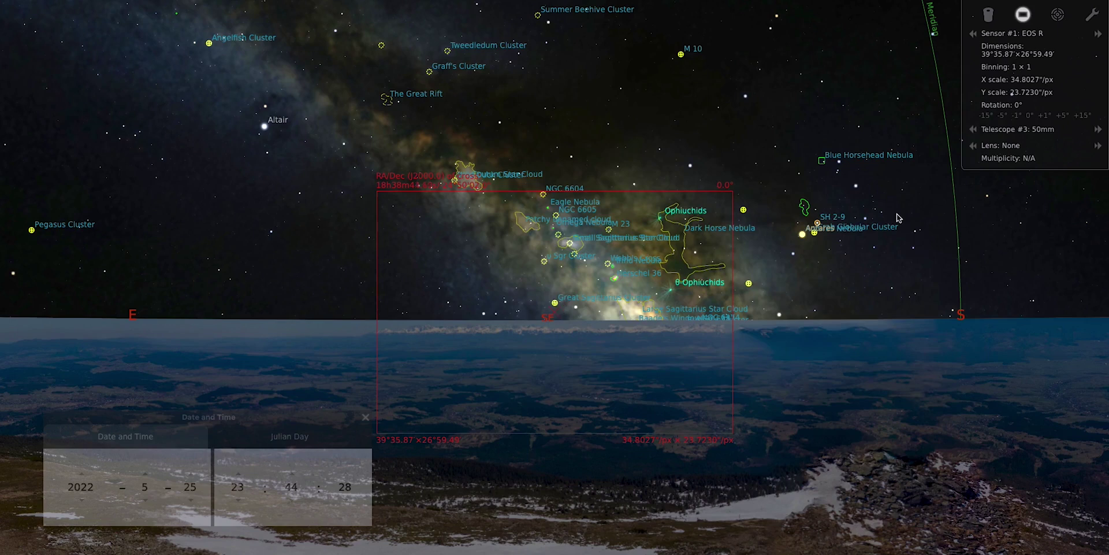
- Switch the sensor frame to the 135mm telescope and pan along the Milky Way toward Ophiuchus and Antares
left_click(1098, 129)
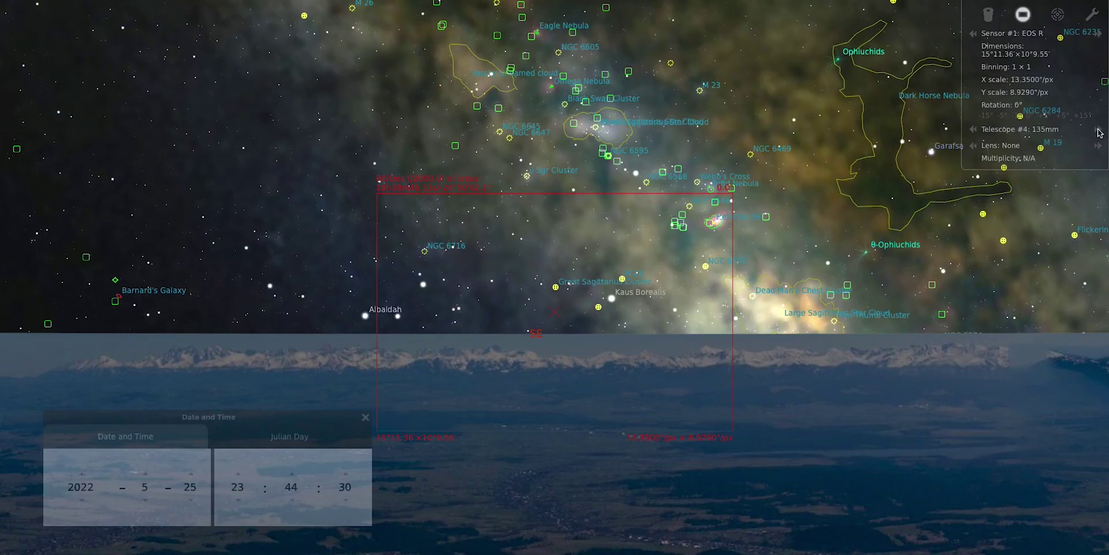
left_click(1097, 129)
left_click(974, 131)
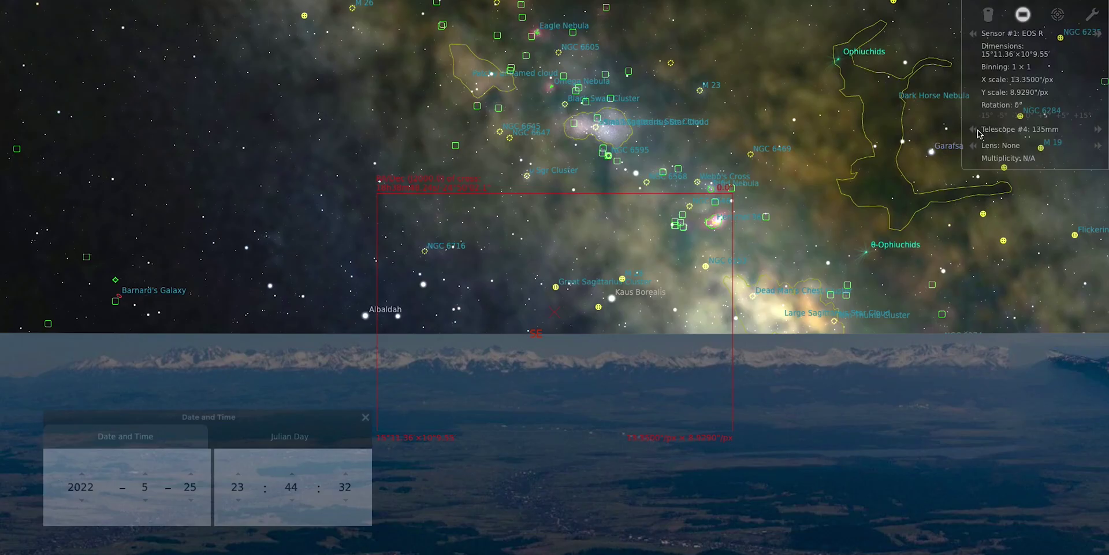
left_click_drag(595, 263, 589, 321)
scroll(289, 500, "down", 13)
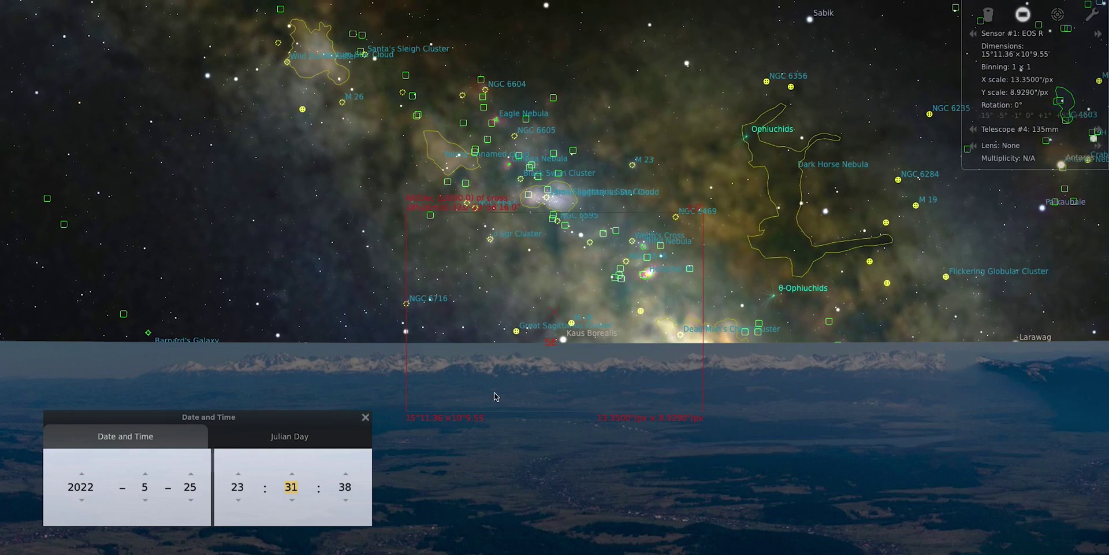
left_click_drag(615, 309, 532, 304)
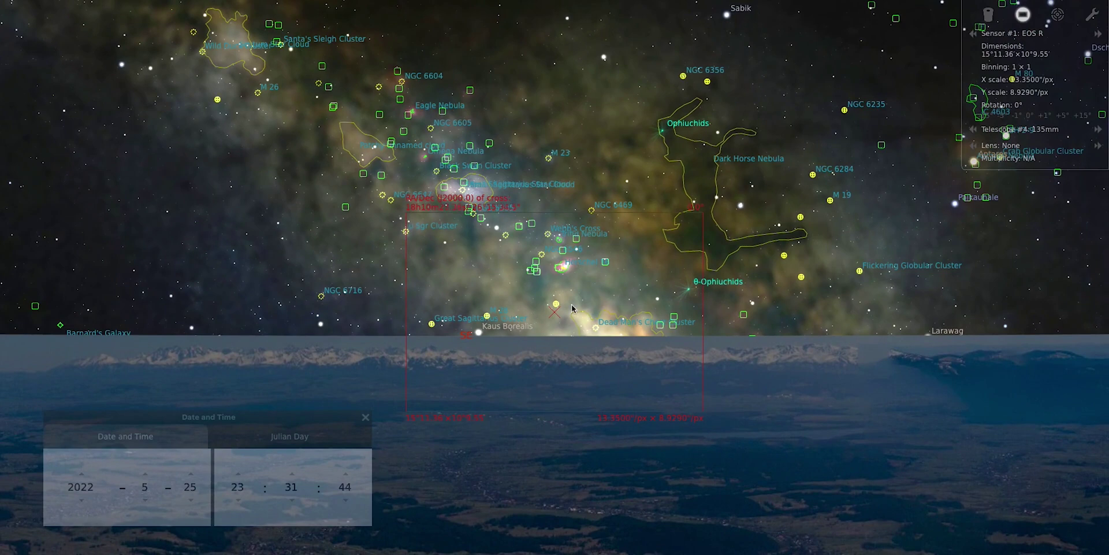
left_click_drag(667, 271, 411, 316)
- Roll the time back from 23:43 to 22:30 and recentre the frame on Antares
left_click(292, 500)
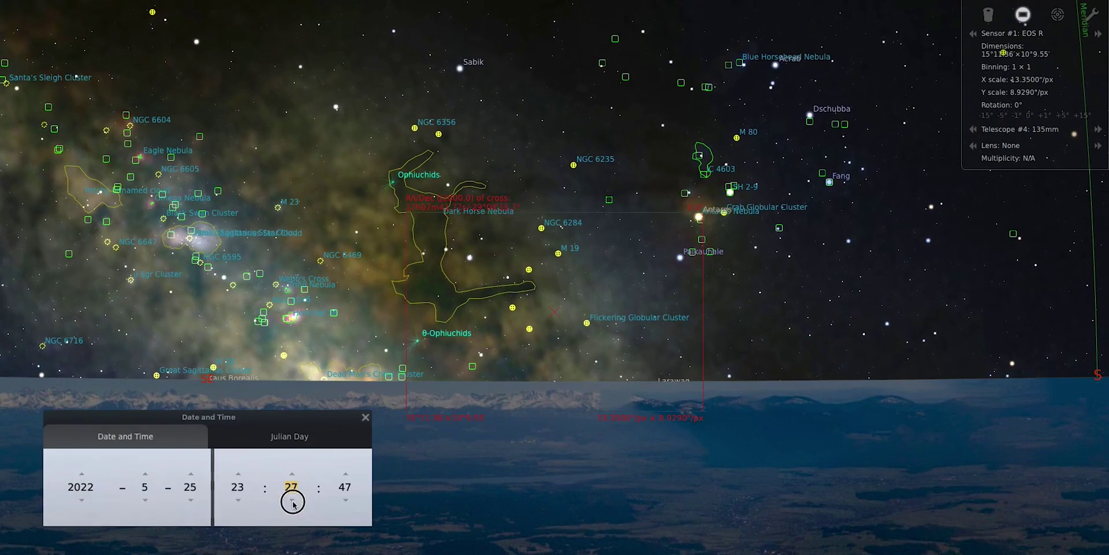
left_click_drag(293, 505, 293, 504)
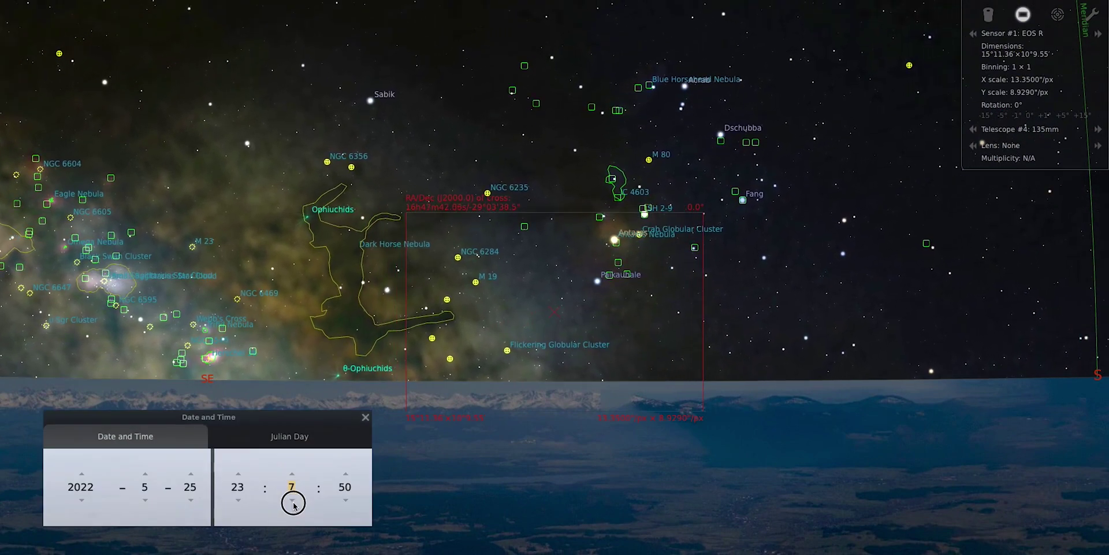
left_click(291, 500)
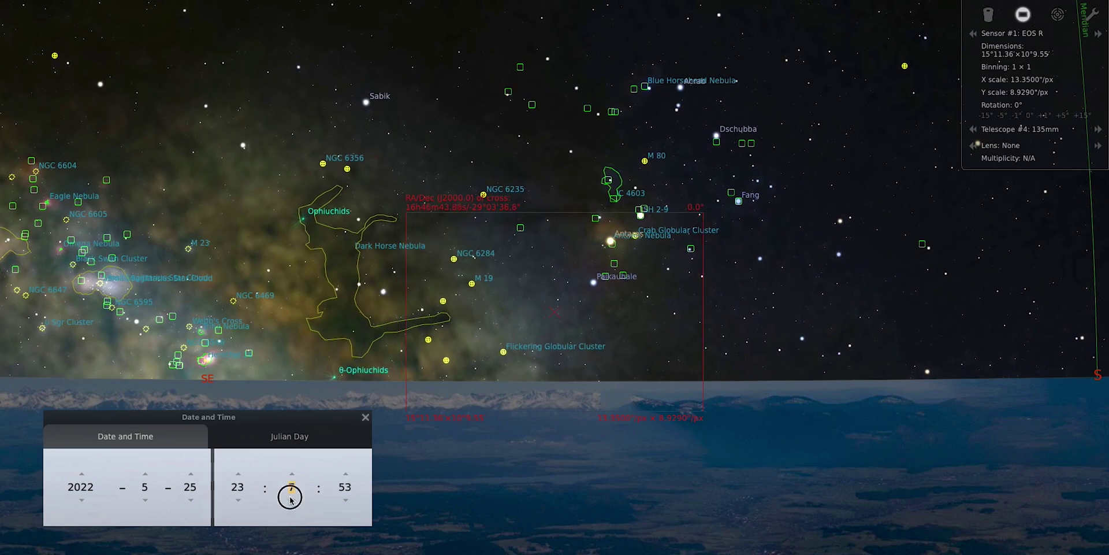
left_click_drag(291, 500, 293, 498)
left_click_drag(539, 319, 575, 333)
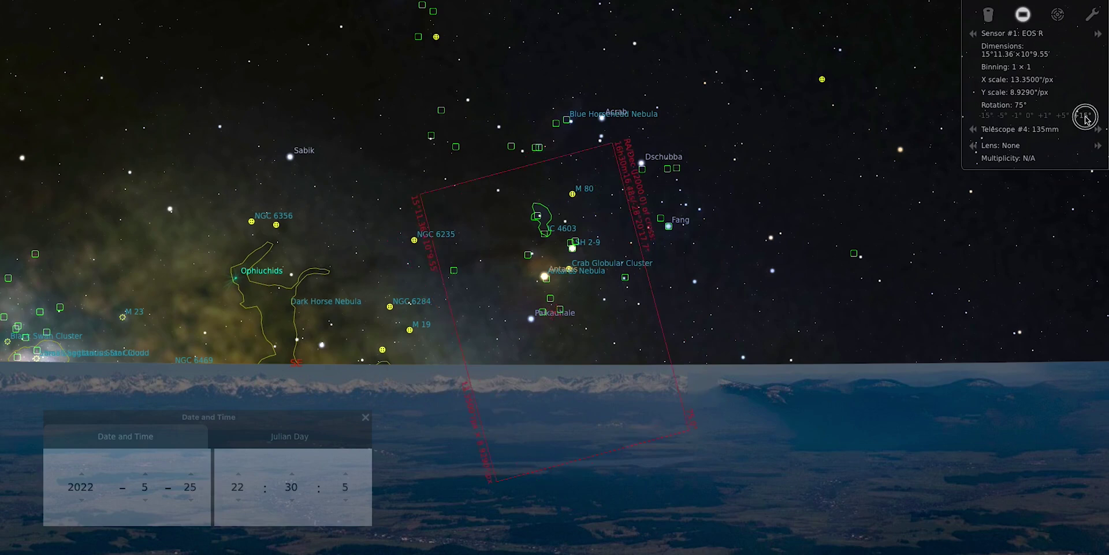
- Move the 90°-rotated frame onto the Eagle Nebula, set 22:37, and return to the wide view
left_click_drag(590, 301, 553, 343)
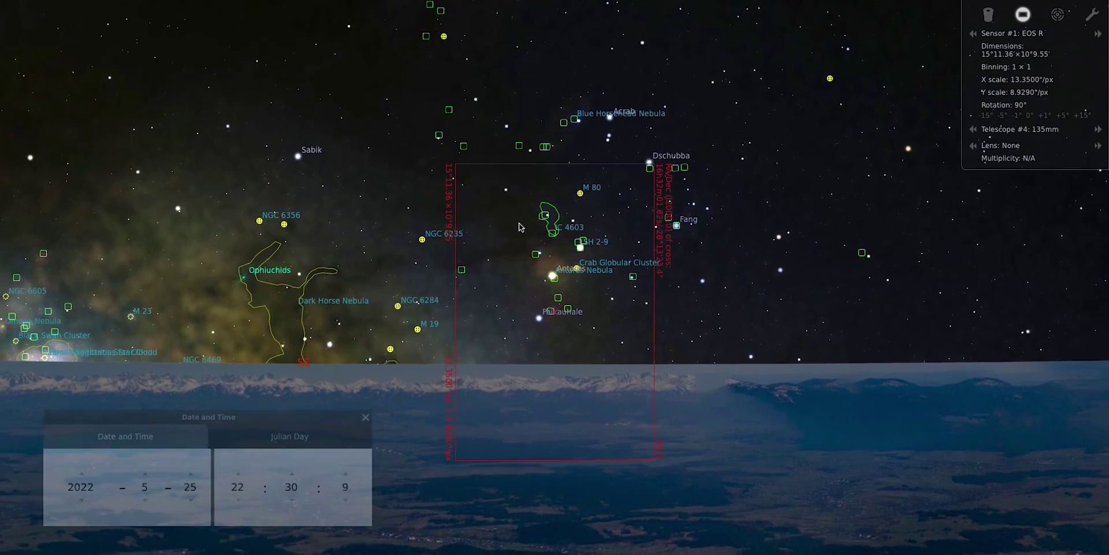
left_click_drag(543, 283, 647, 267)
left_click_drag(449, 266, 564, 266)
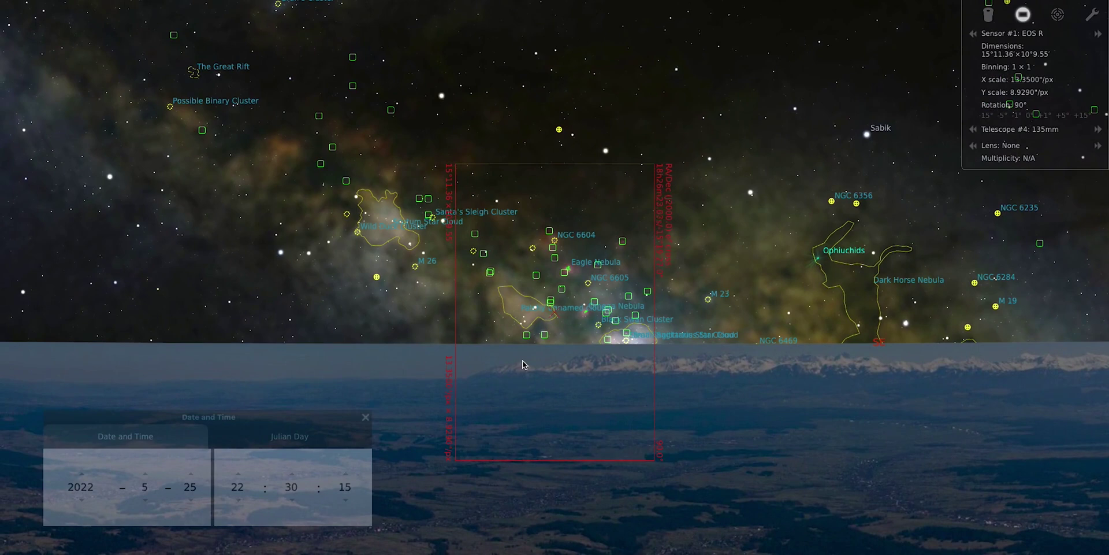
left_click_drag(585, 302, 584, 293)
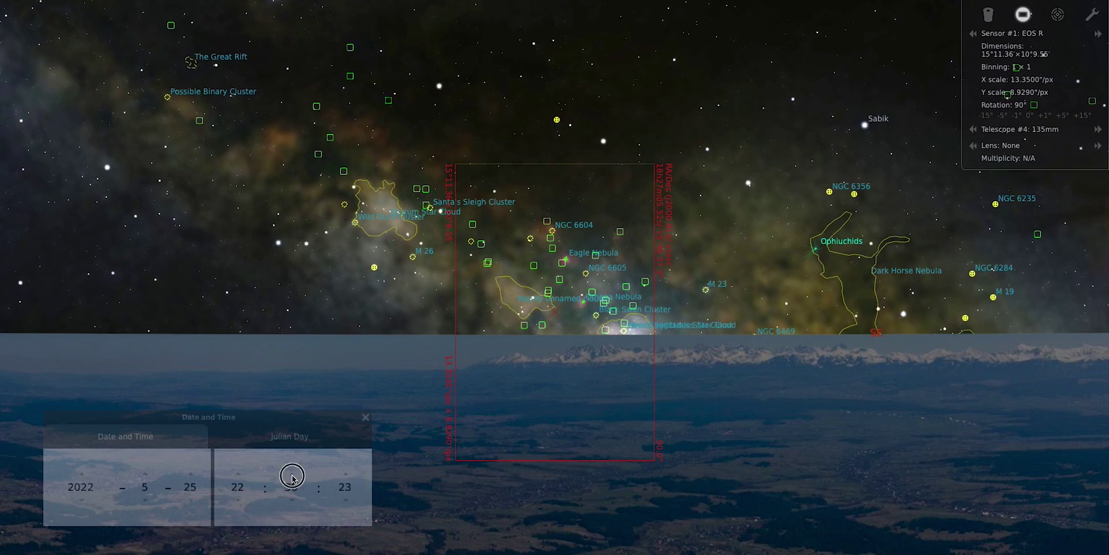
scroll(294, 478, "up", 7)
scroll(645, 314, "down", 5)
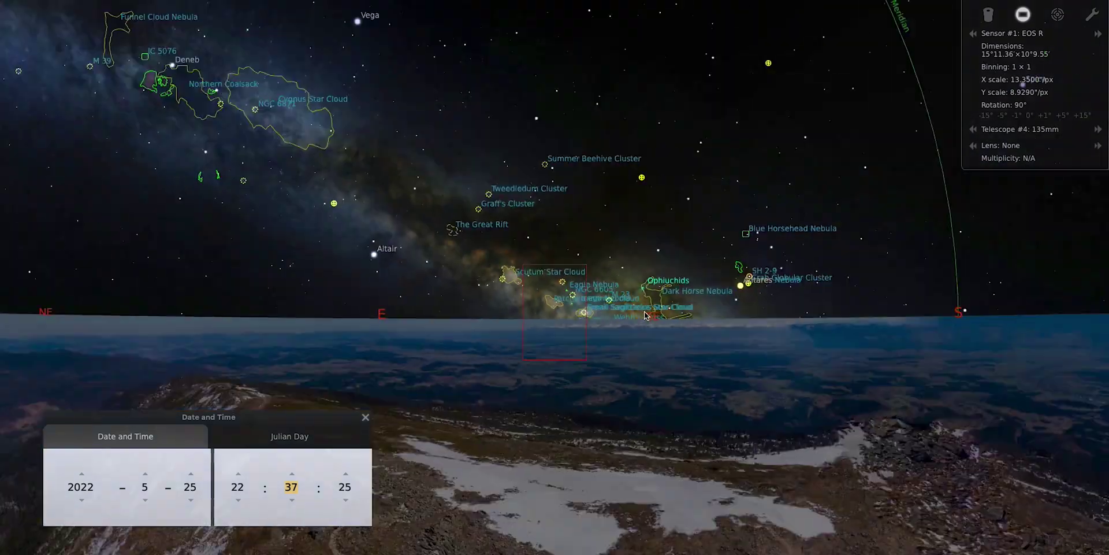
scroll(645, 314, "up", 2)
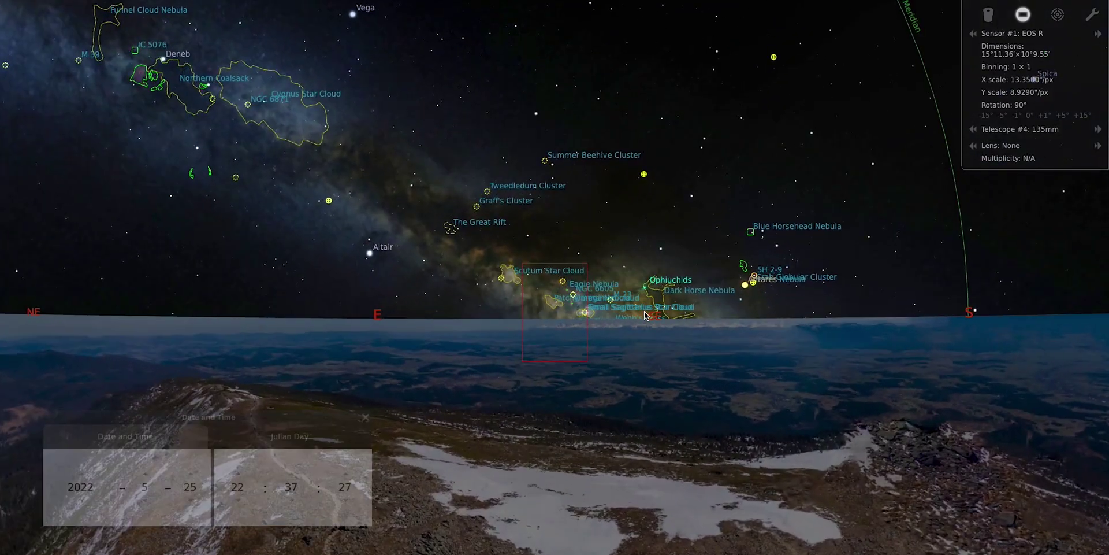